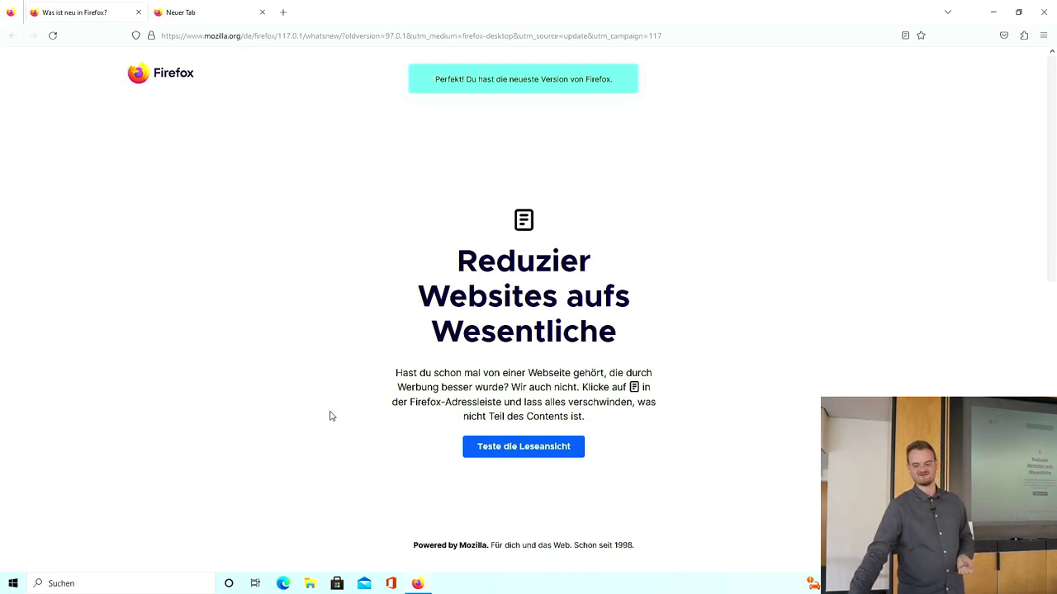
- Go to linuxmint.com and open the download page for the Linux Mint 21.2 Cinnamon Edition
left_click(333, 36)
type("linu")
key("Return")
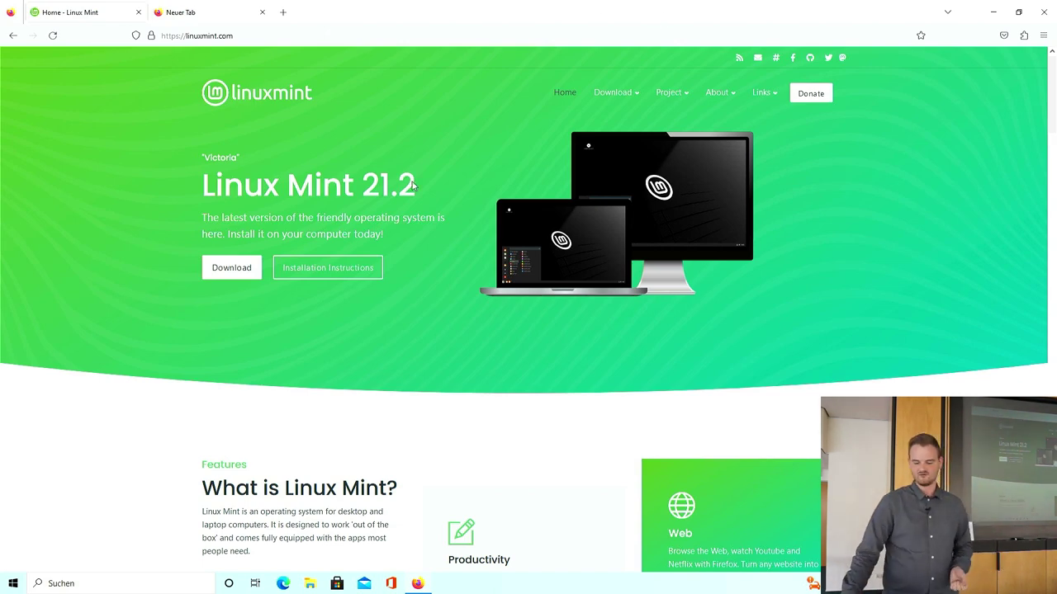
left_click(238, 274)
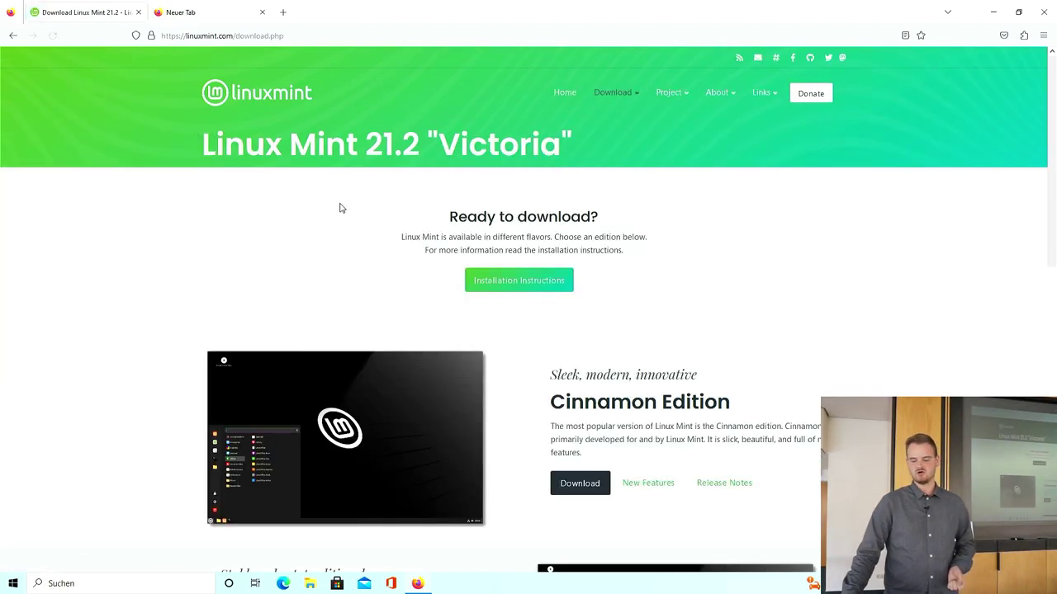
scroll(338, 208, "down", 2)
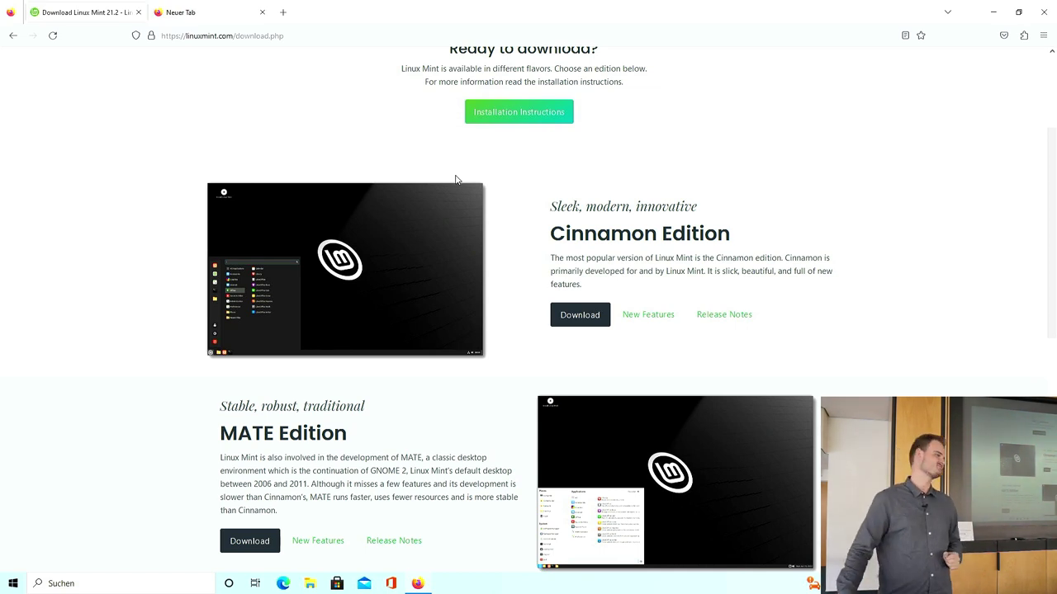
left_click(579, 315)
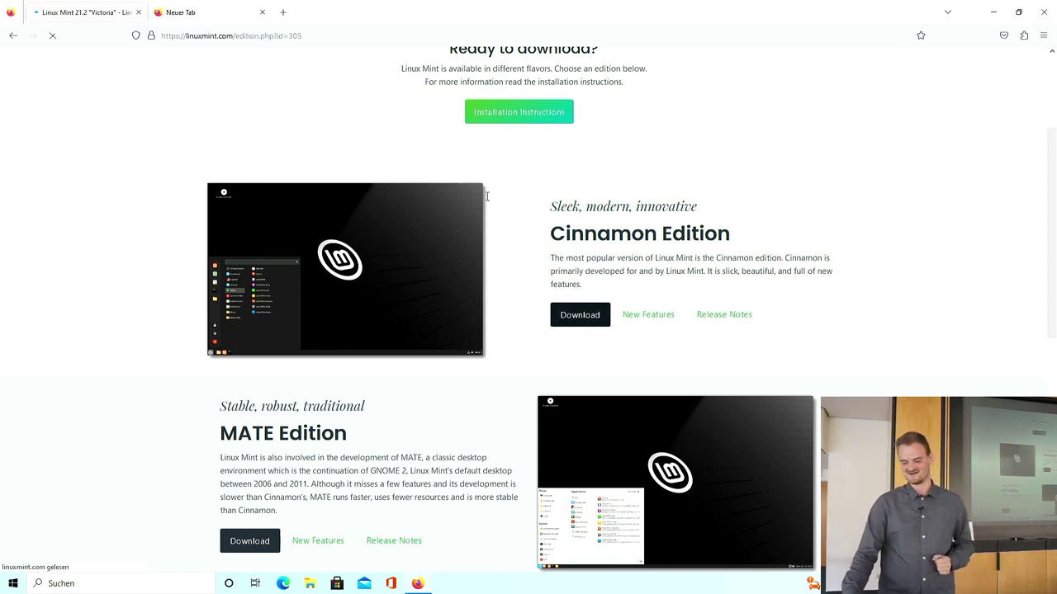
- Start downloading the Cinnamon 64-bit ISO from the Hochschule Esslingen University of Applied Sciences mirror and cancel the download
scroll(327, 270, "down", 1)
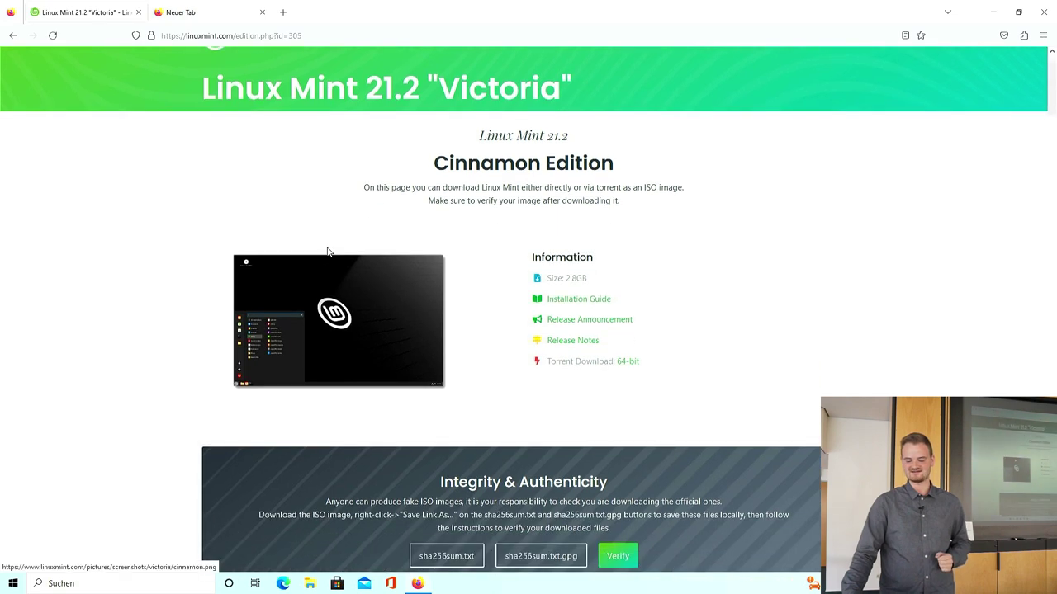
scroll(335, 200, "up", 1)
scroll(335, 199, "down", 6)
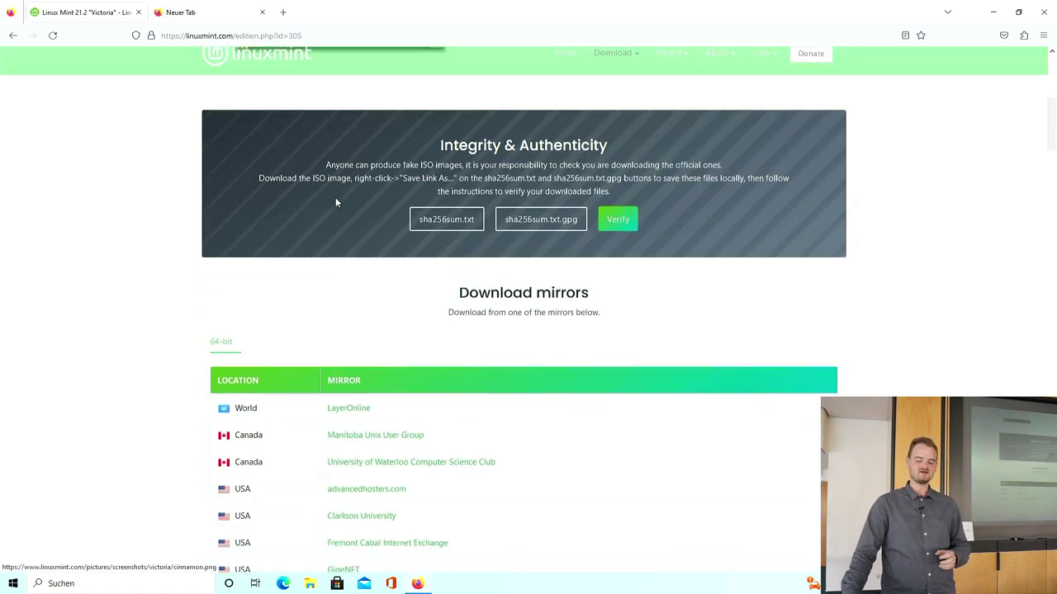
scroll(335, 202, "down", 4)
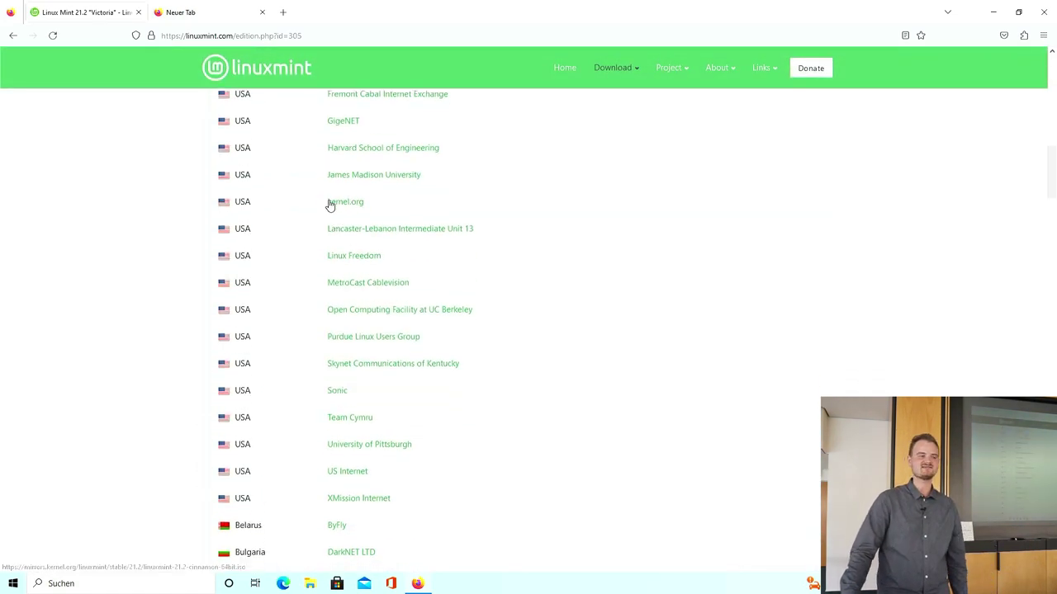
scroll(319, 215, "down", 5)
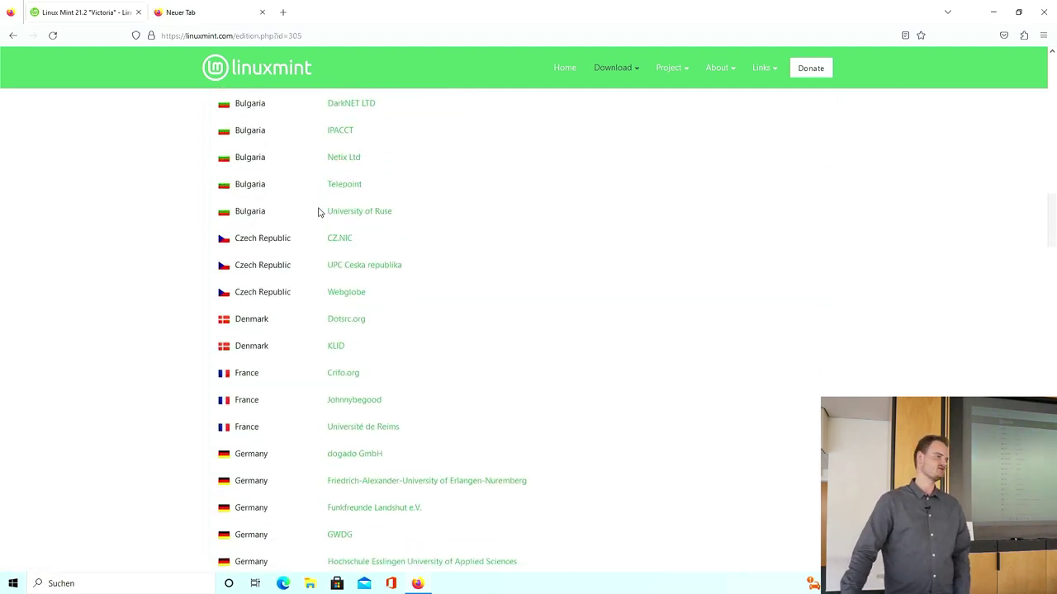
scroll(319, 211, "down", 2)
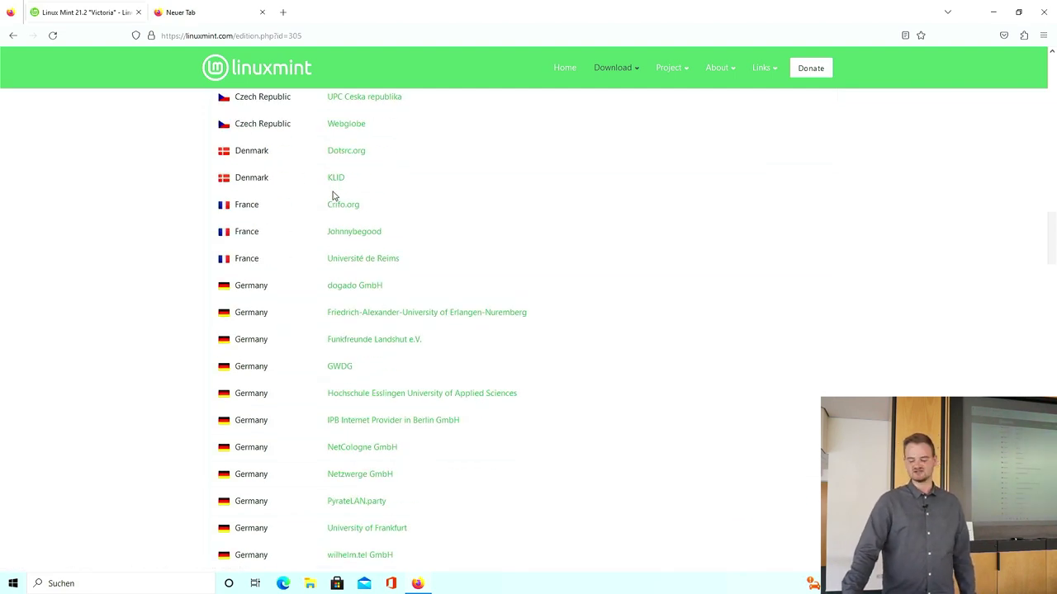
scroll(334, 194, "down", 1)
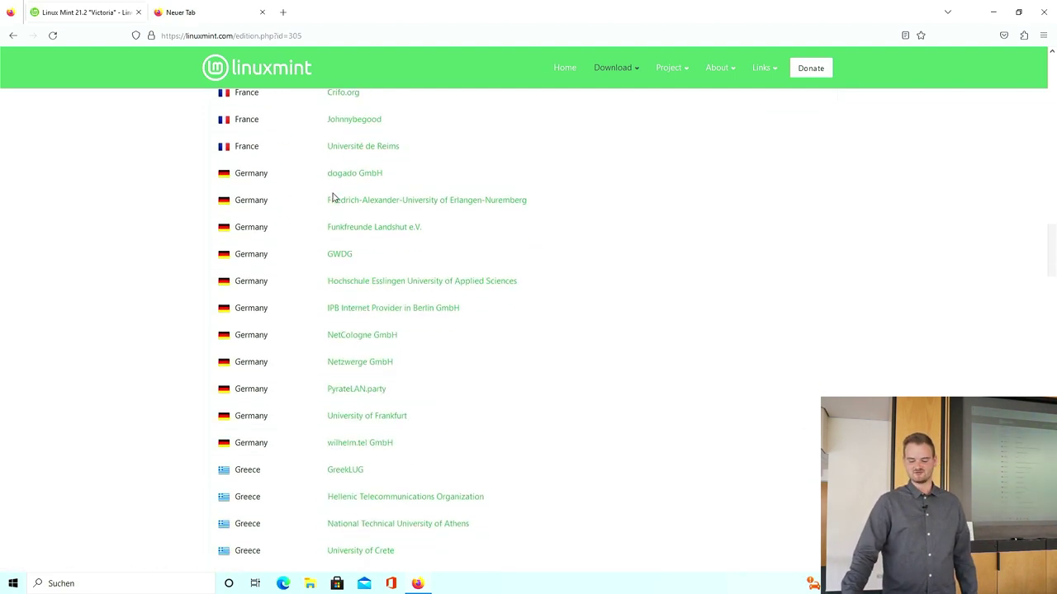
left_click(384, 282)
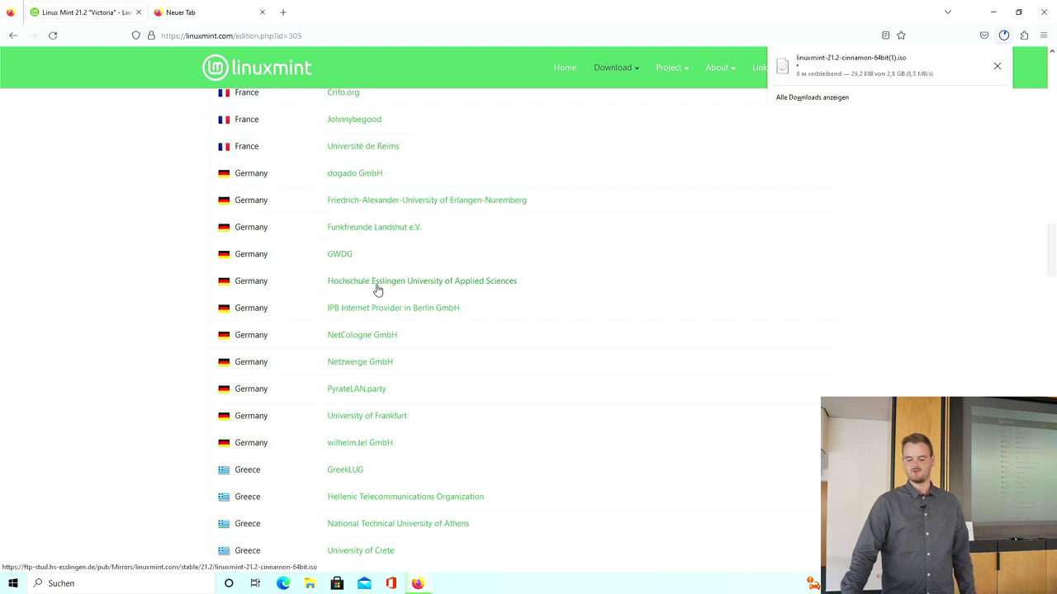
left_click(997, 66)
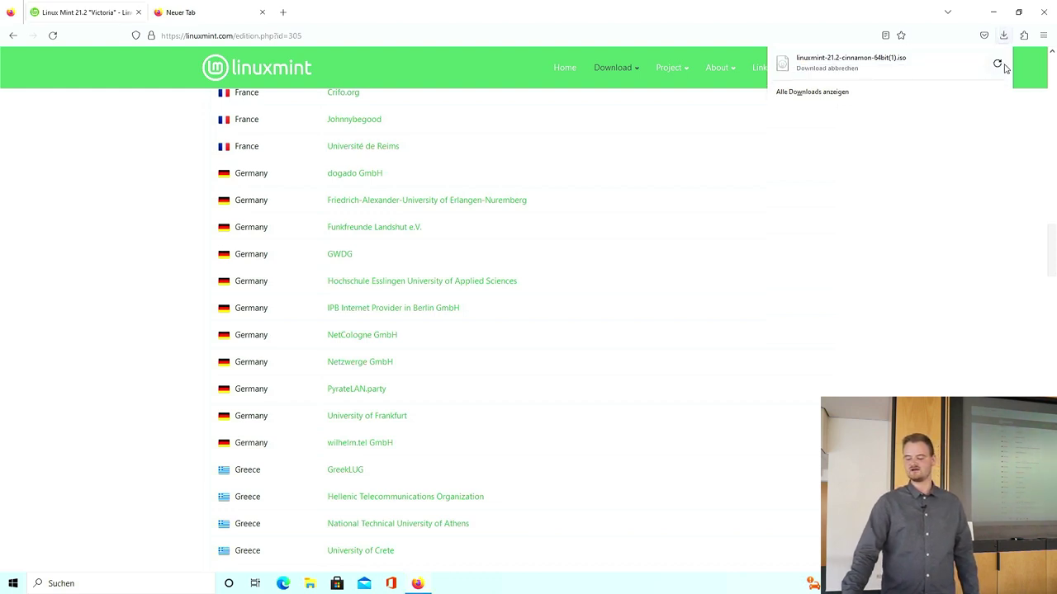
- Switch to the empty browser tab and enter etcher.io as the address without loading it
left_click(224, 5)
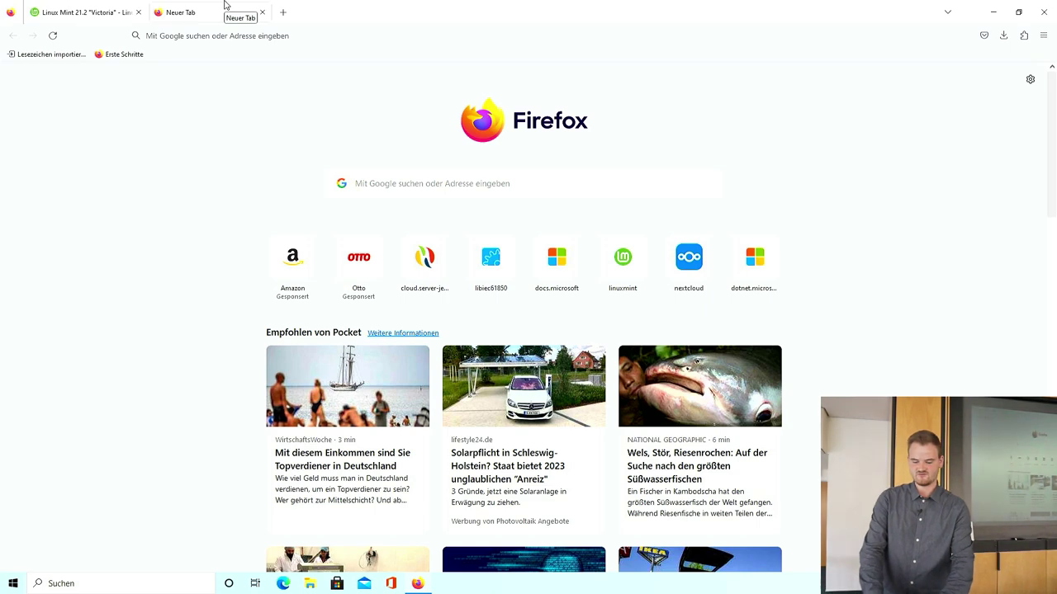
left_click(247, 34)
type("etcher.io")
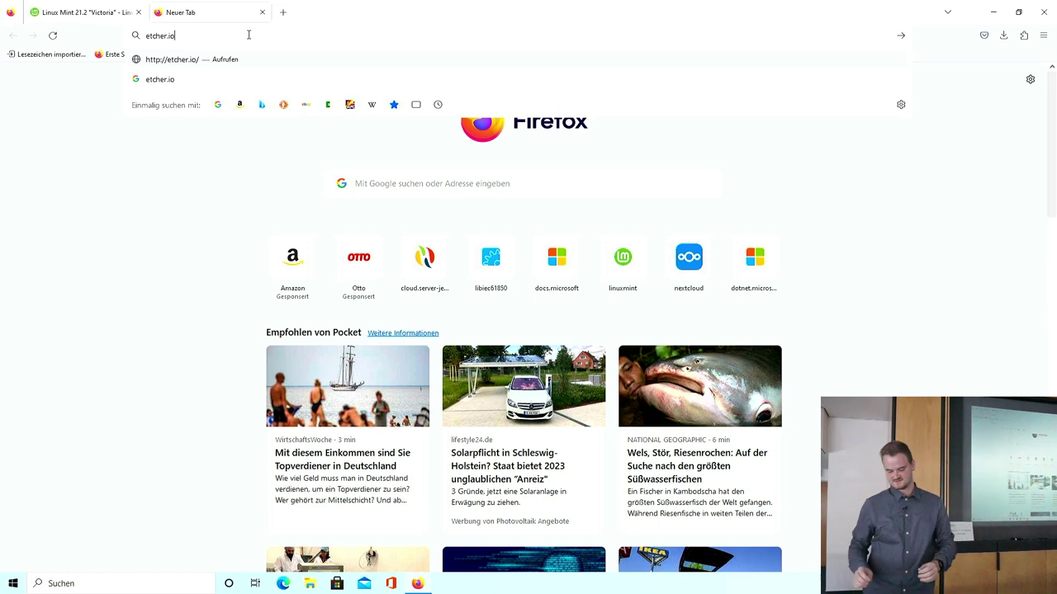
- Take the Win 10 virtual machine out of full-screen mode and set its virtual monitor resolution to 1280x720
left_click(190, 246)
key("ctrl+f")
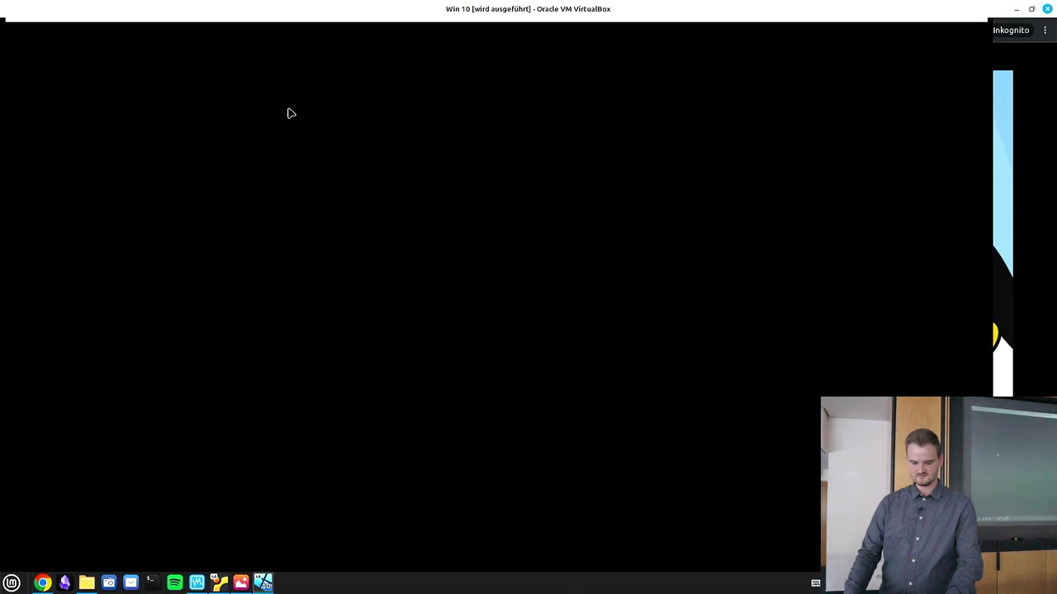
left_click_drag(333, 11, 408, 4)
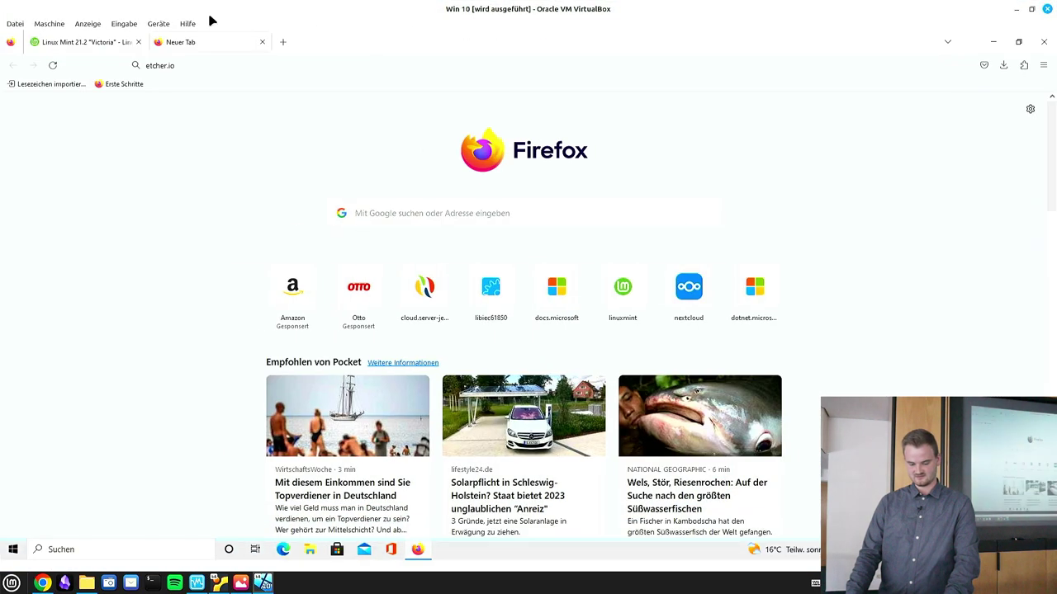
left_click(87, 23)
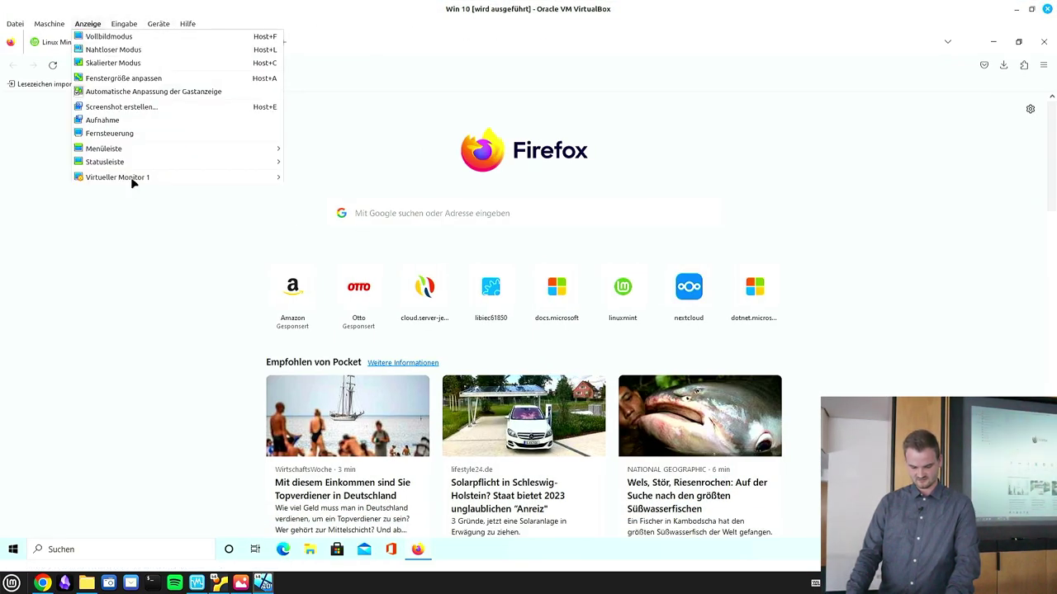
mouse_move(130, 176)
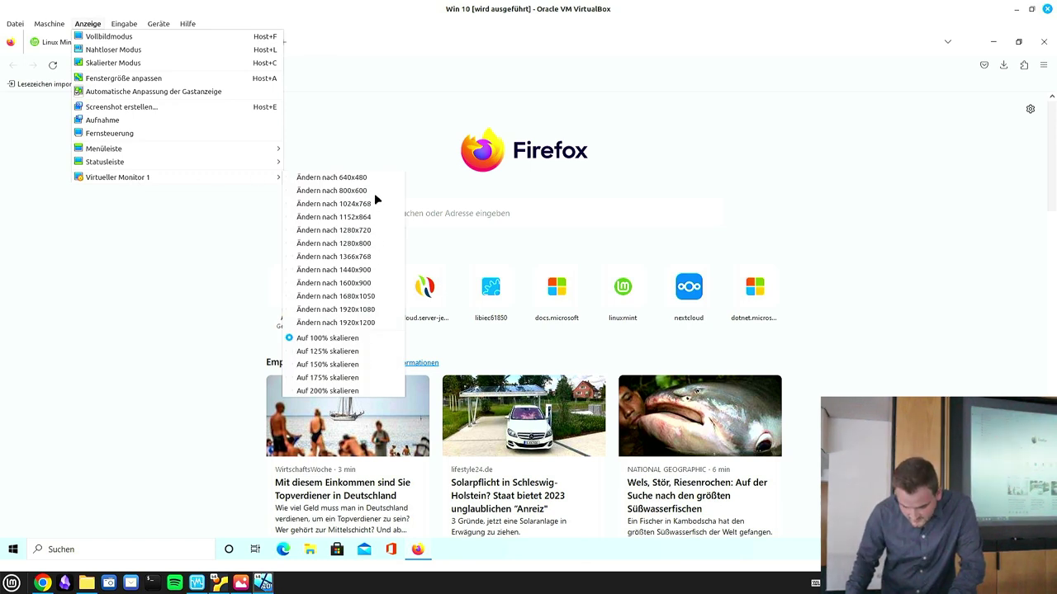
left_click(380, 230)
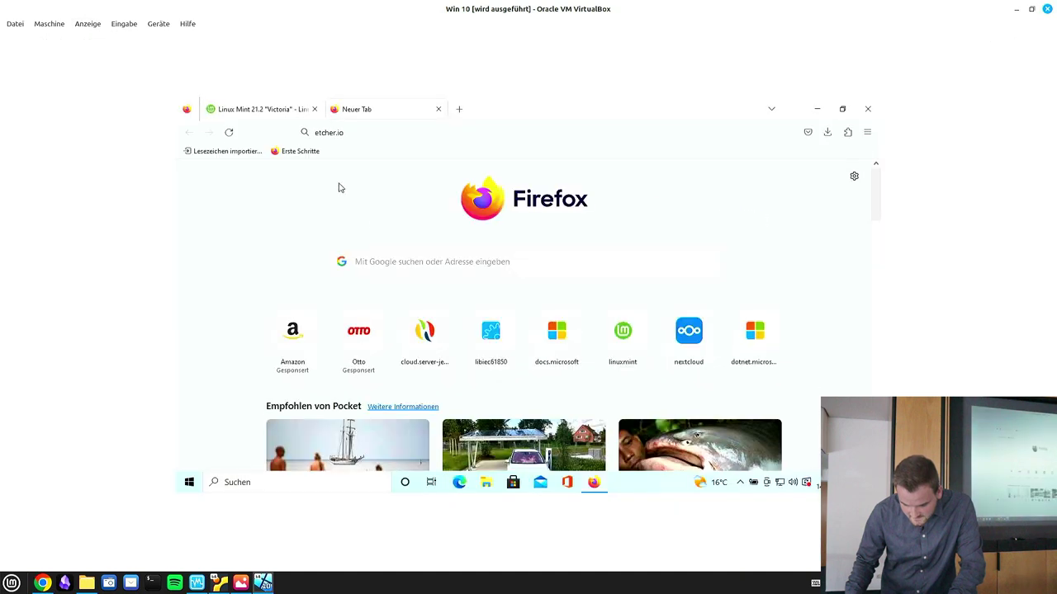
- Scale the virtual machine's monitor to 150% and return it to full-screen mode
left_click(124, 24)
mouse_move(91, 30)
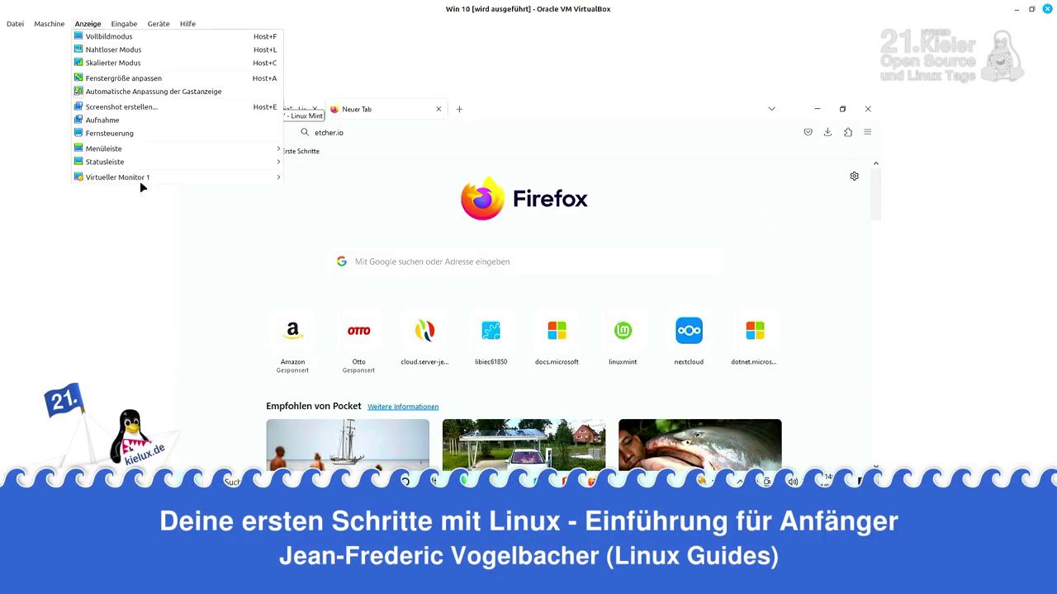
mouse_move(139, 178)
left_click(341, 373)
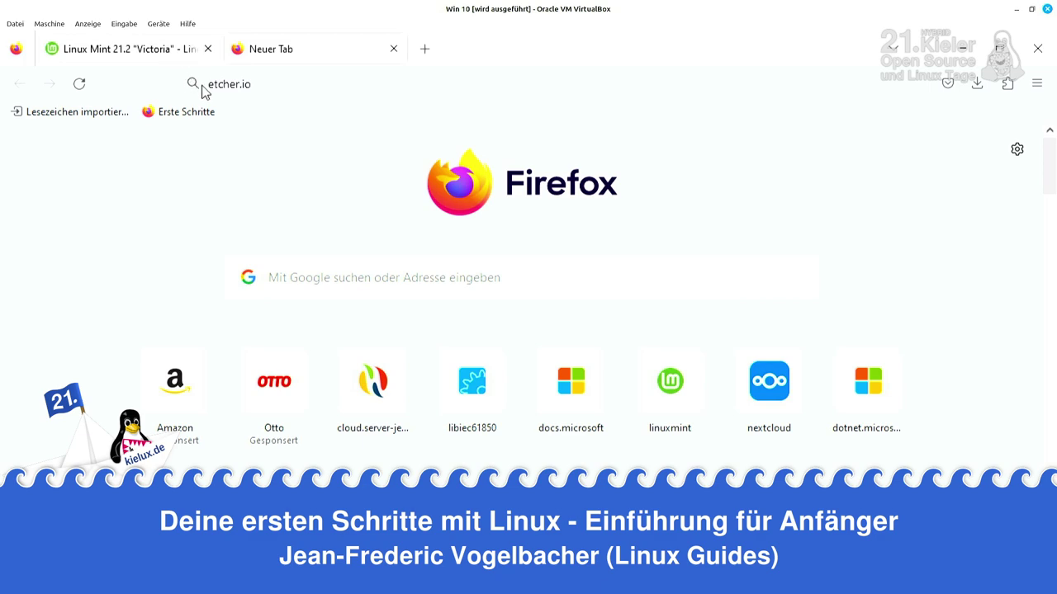
key("ctrl+f")
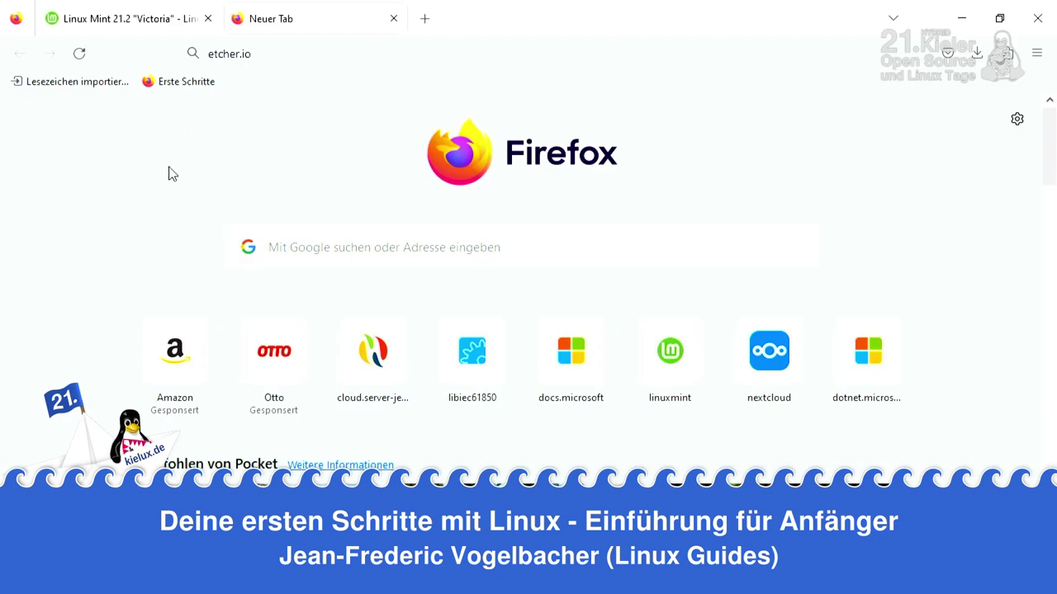
- Load etcher.io, dismiss the cookie notice and go to the page's Etcher download list
left_click(273, 53)
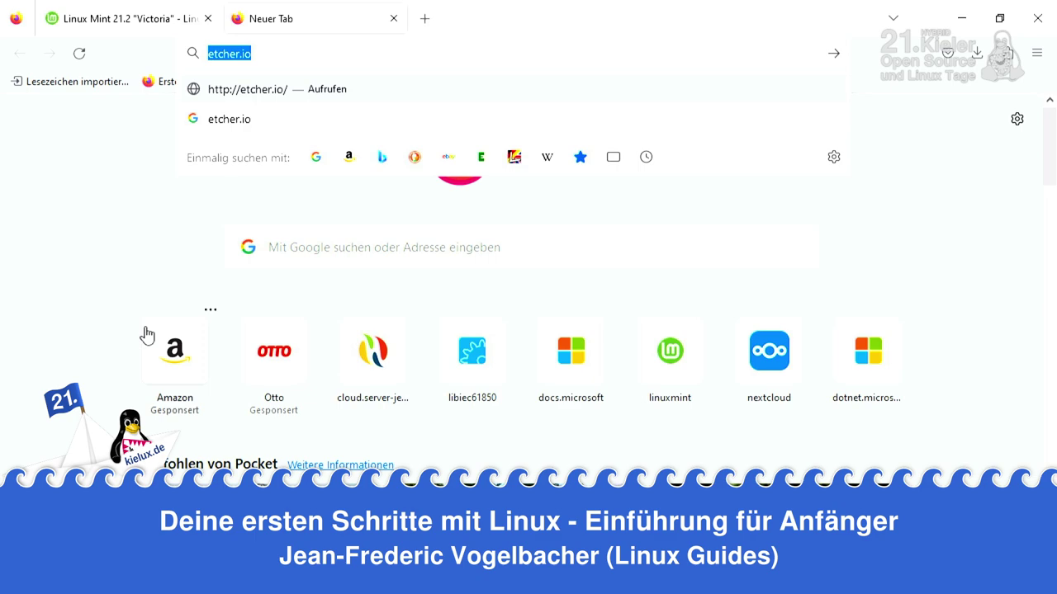
key("Return")
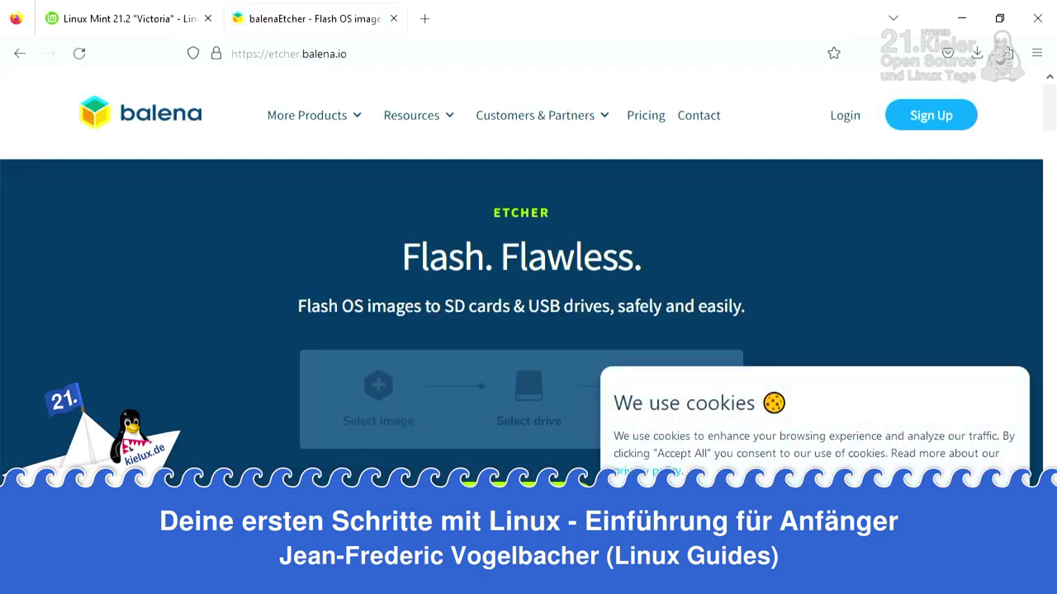
left_click(823, 465)
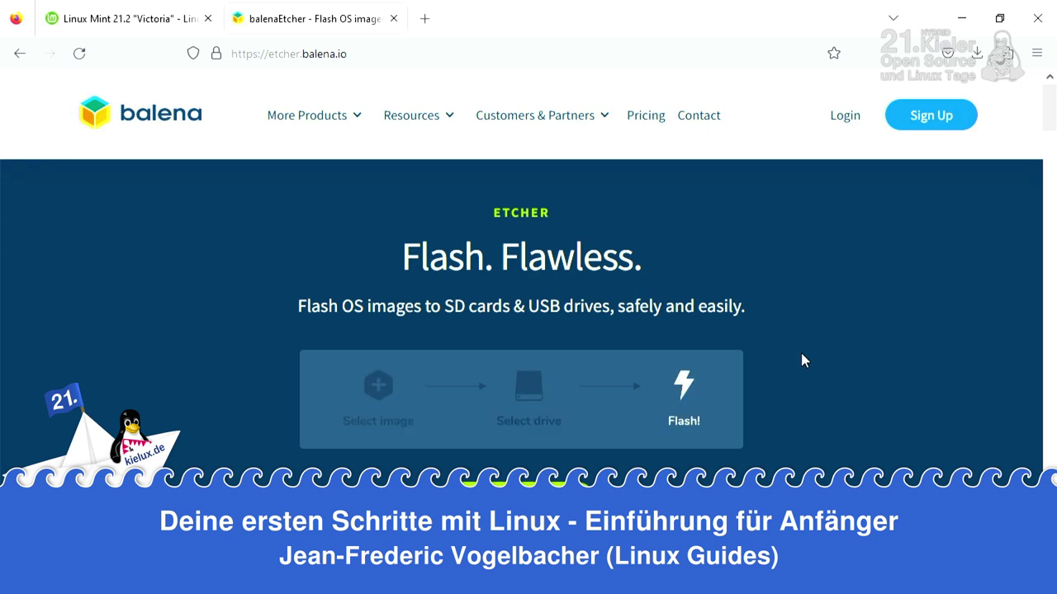
scroll(718, 308, "down", 2)
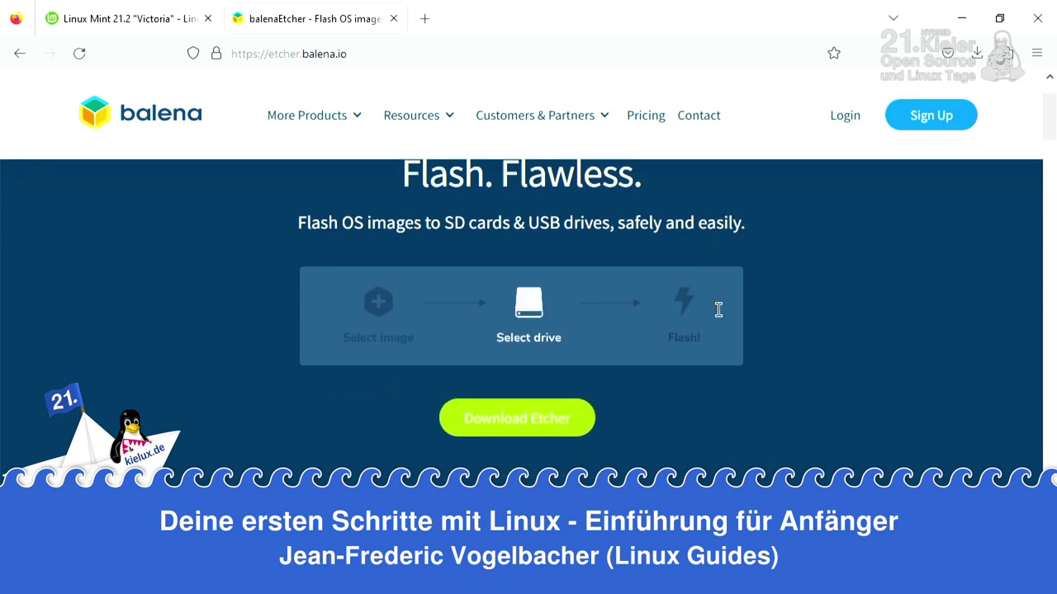
left_click(564, 429)
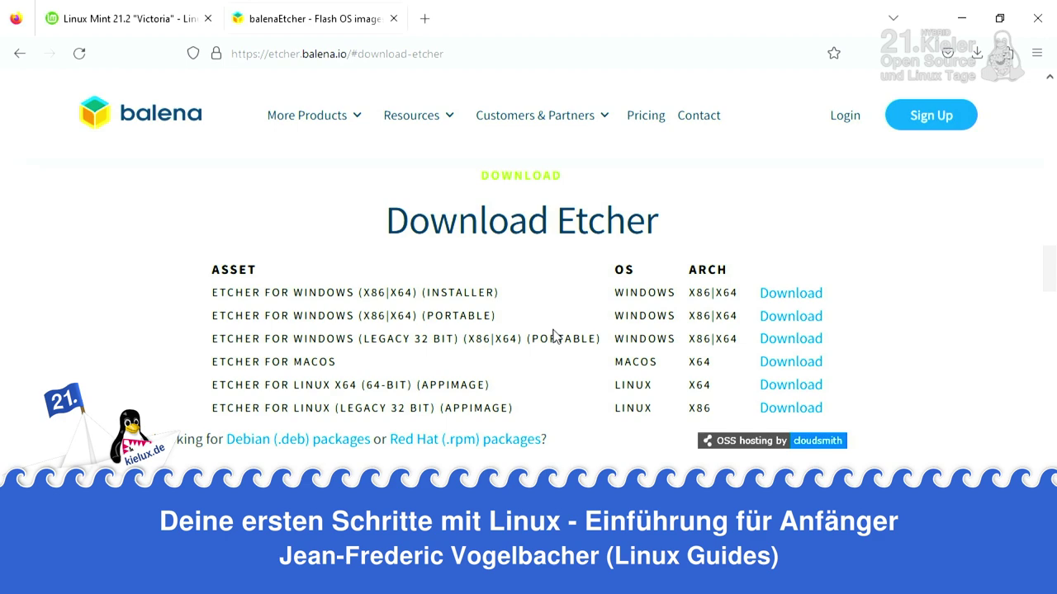
- Start downloading the portable x86|x64 Etcher for Windows, cancel the download and dismiss the download list
left_click(792, 316)
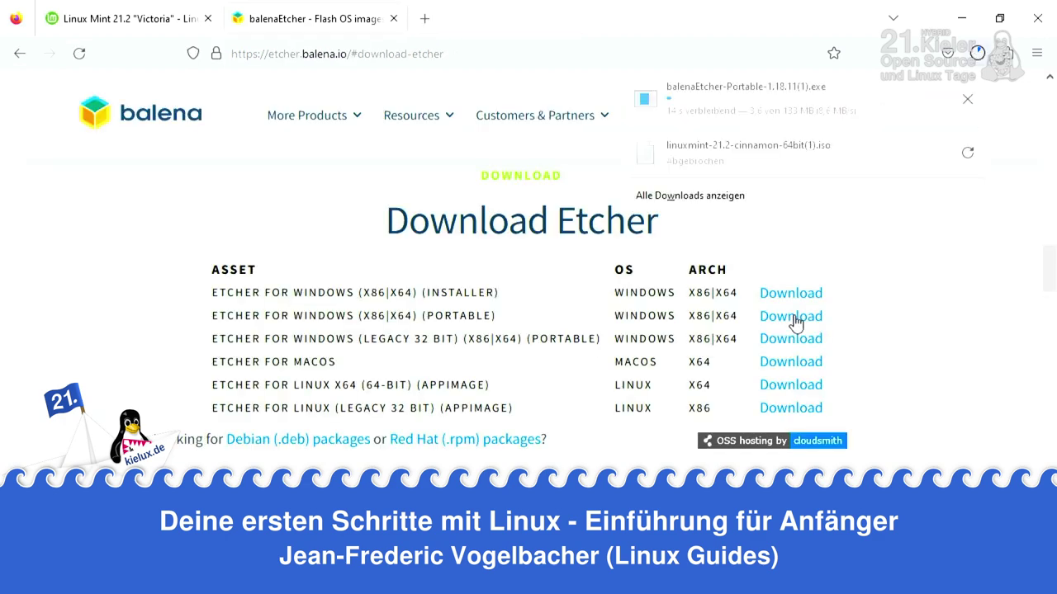
left_click(968, 99)
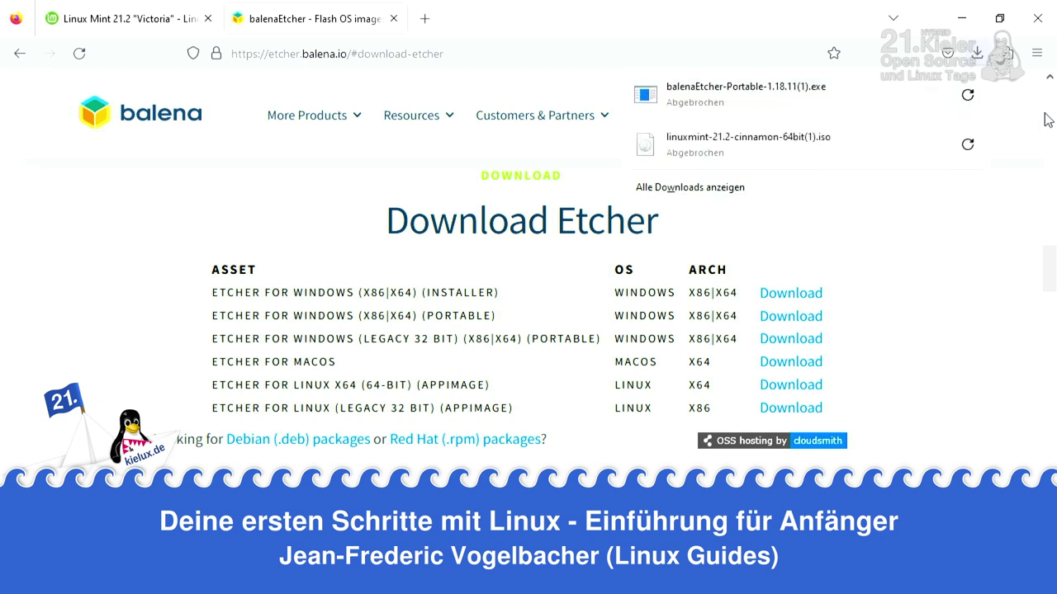
left_click(1006, 113)
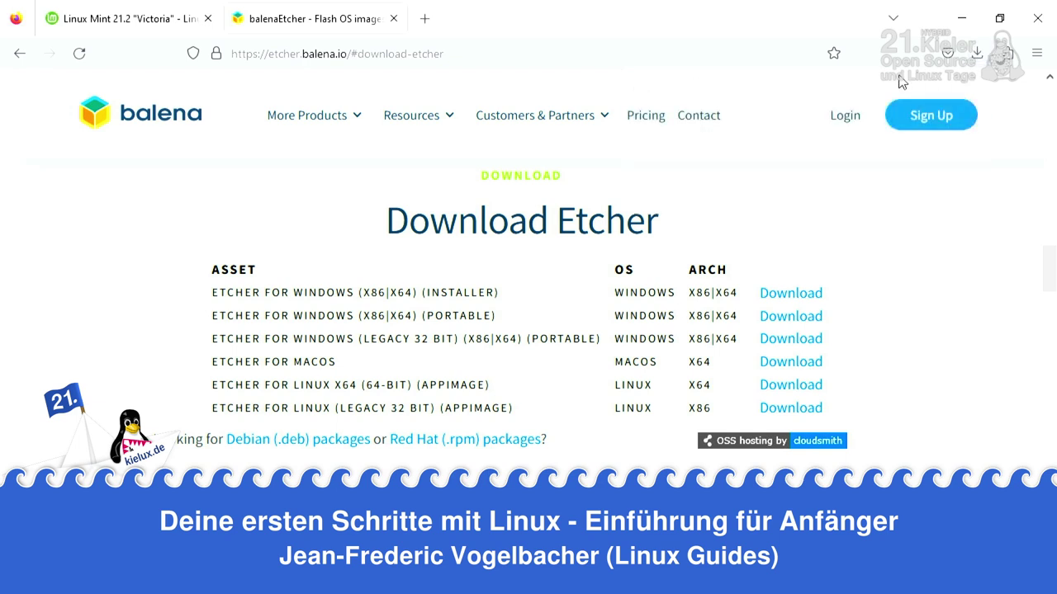
- Close the browser, open the Downloads folder in a maximized Explorer window and select balenaEtcher-Portable-1.18.11
left_click(1038, 18)
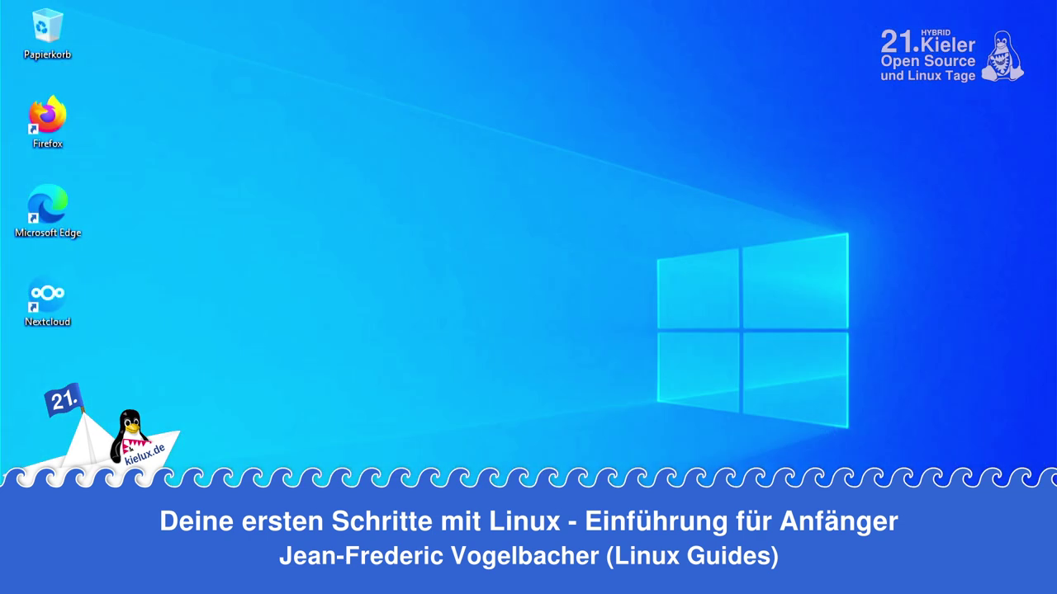
key("super+e")
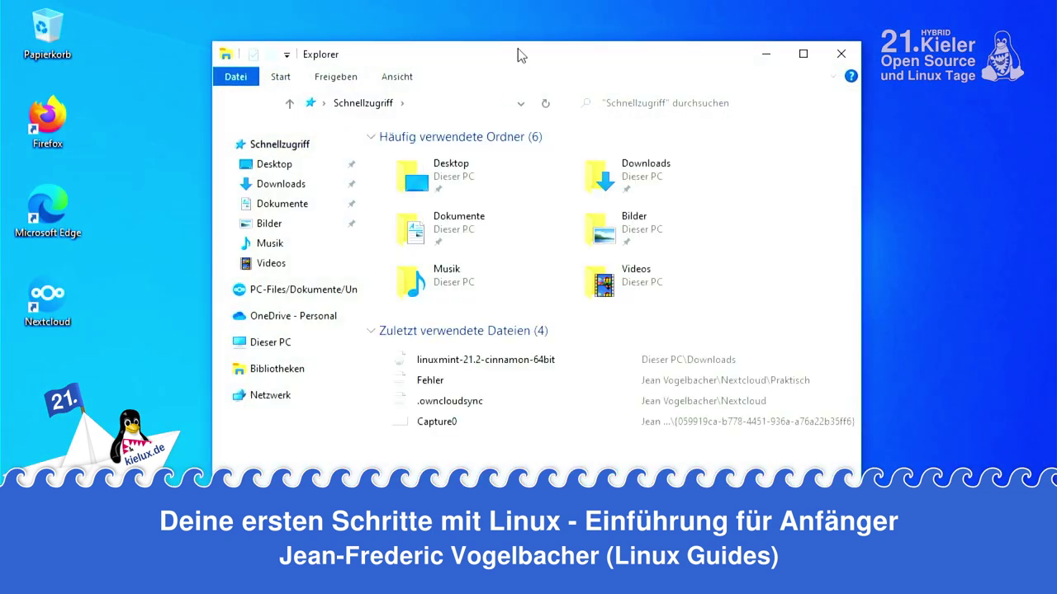
double_click(509, 60)
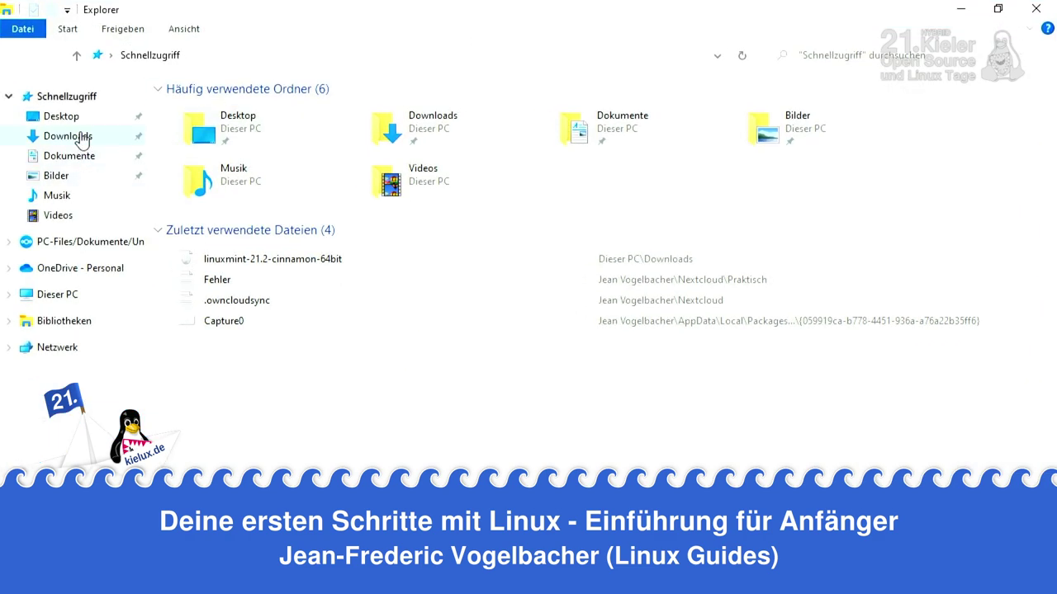
left_click(82, 139)
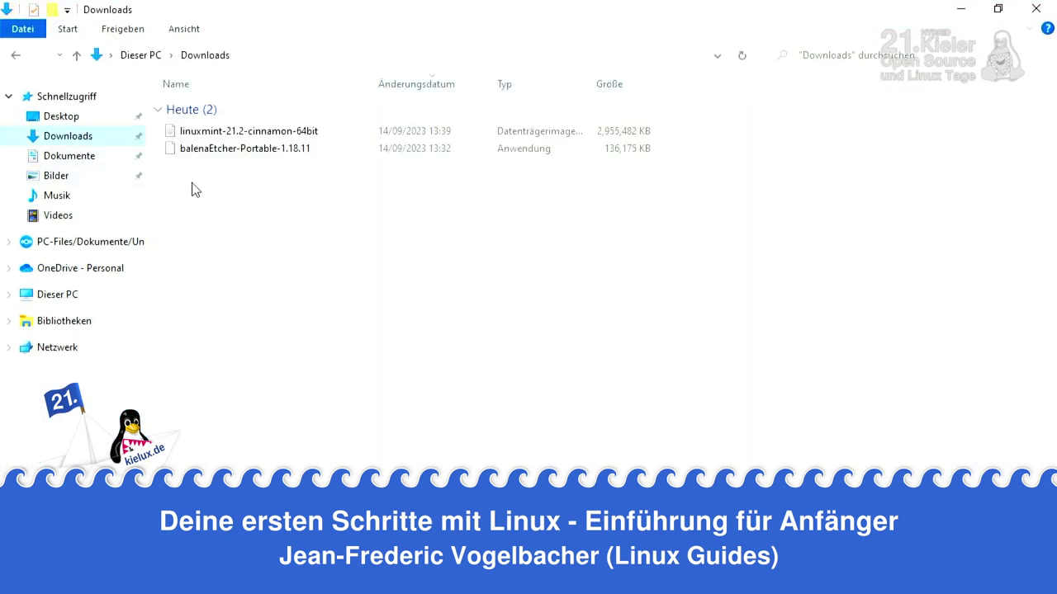
left_click(258, 150)
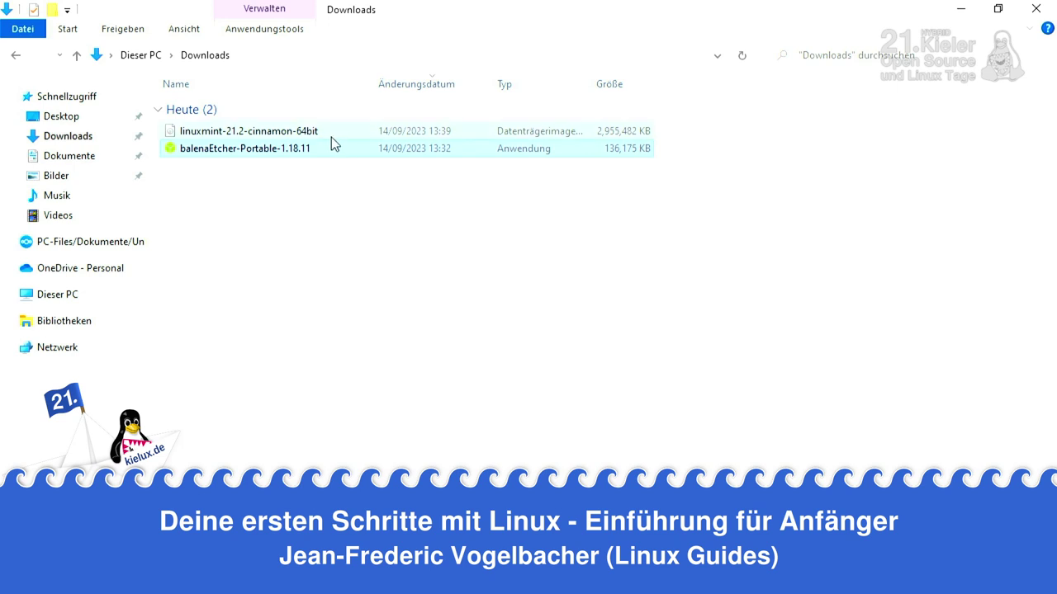
- Launch balenaEtcher-Portable-1.18.11 and load linuxmint-21.2-cinnamon-64bit from the Downloads folder as the image to flash
double_click(281, 153)
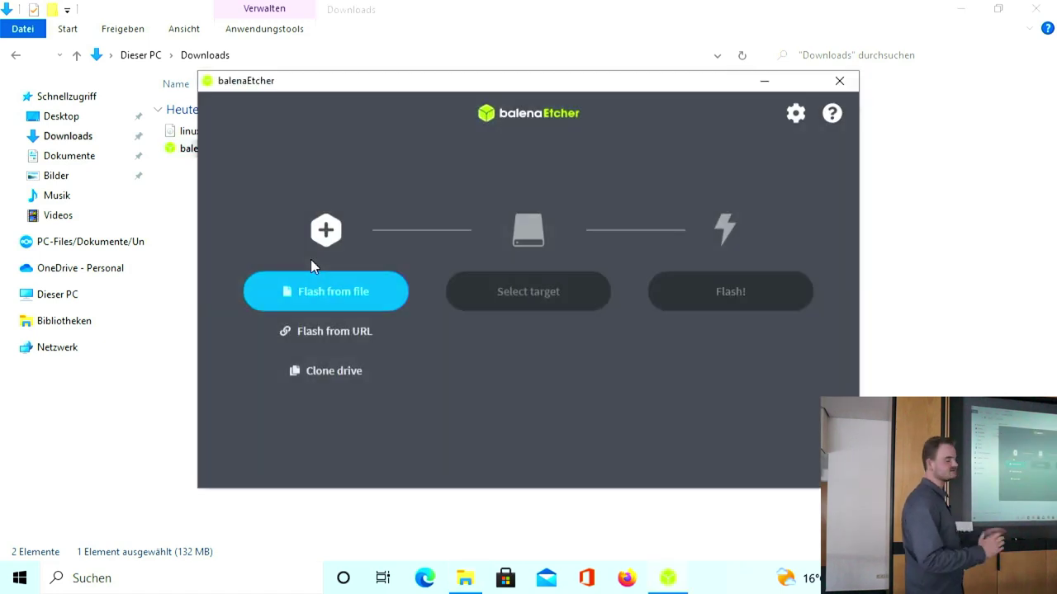
left_click(376, 289)
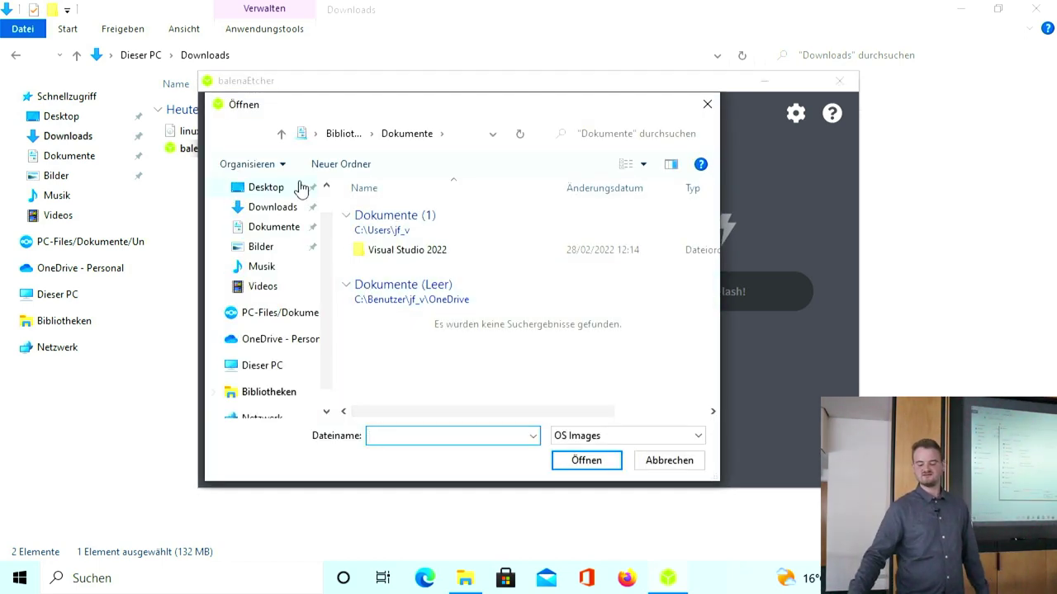
left_click(252, 210)
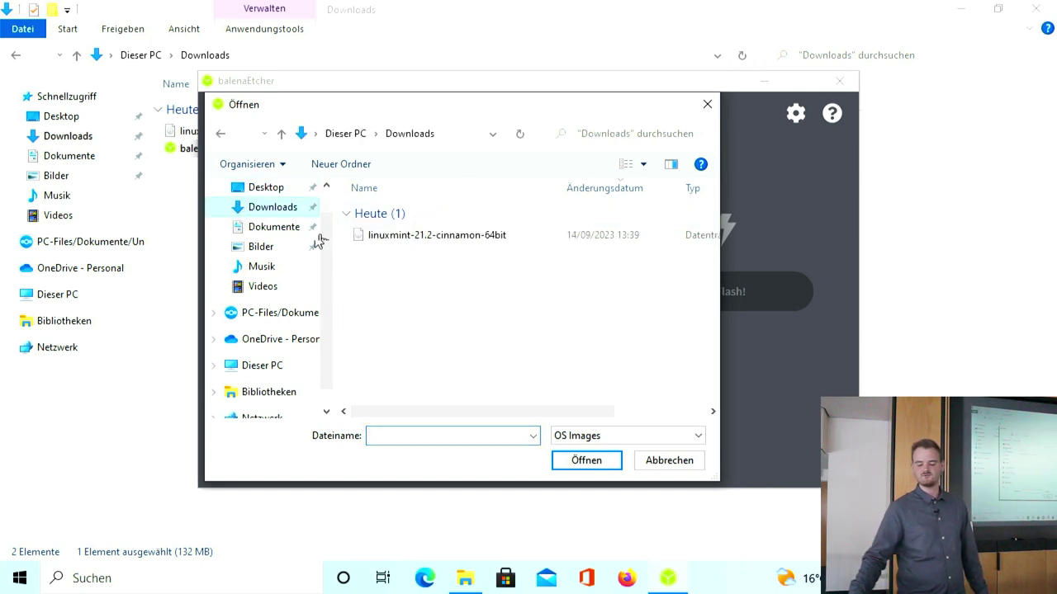
left_click(438, 236)
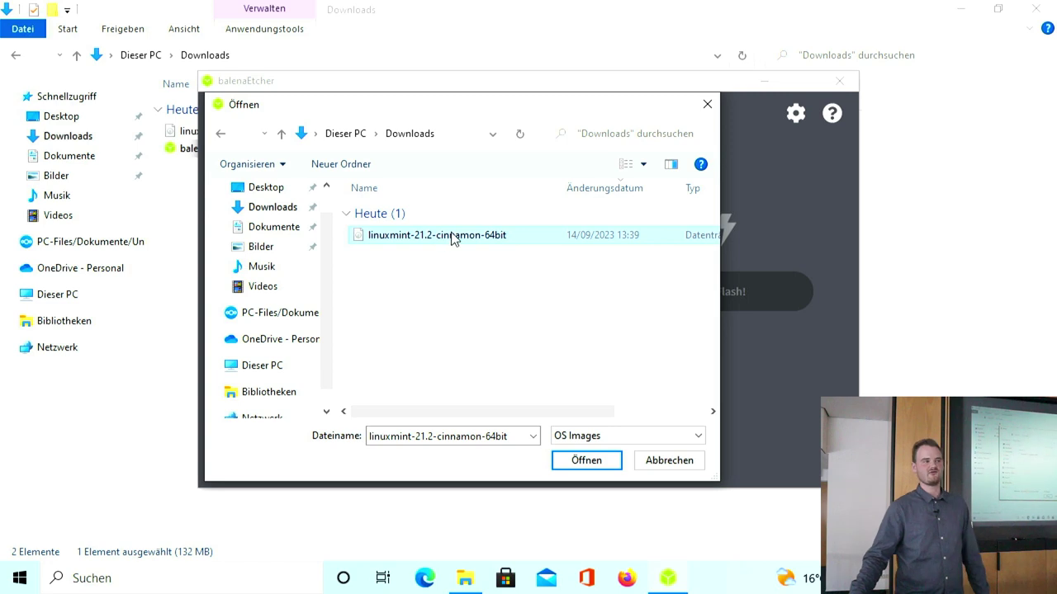
left_click(588, 461)
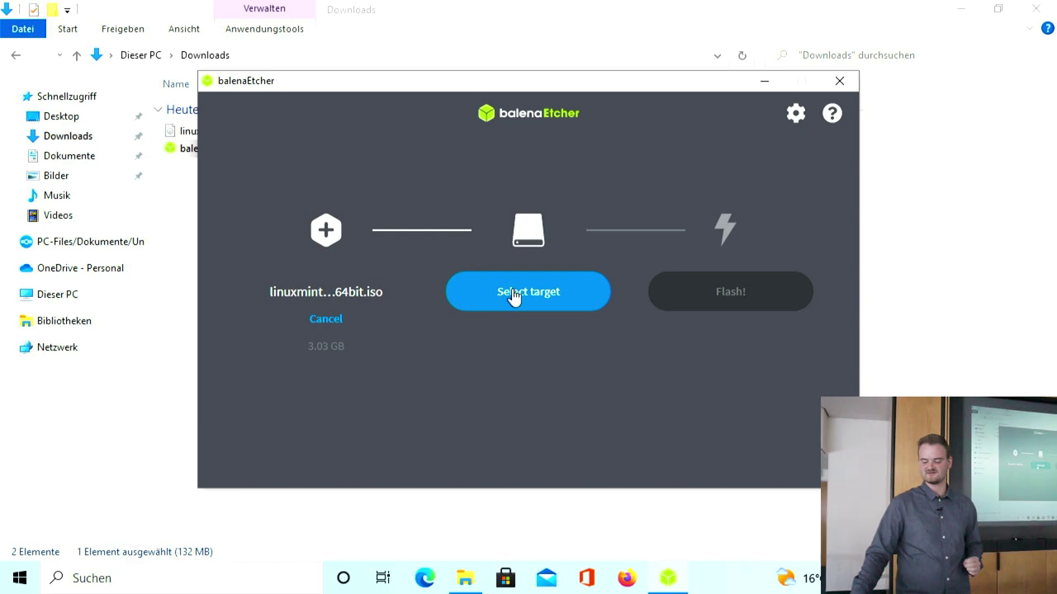
- Check Etcher's target drive list without choosing a drive, and close Etcher and the Downloads window
left_click(517, 297)
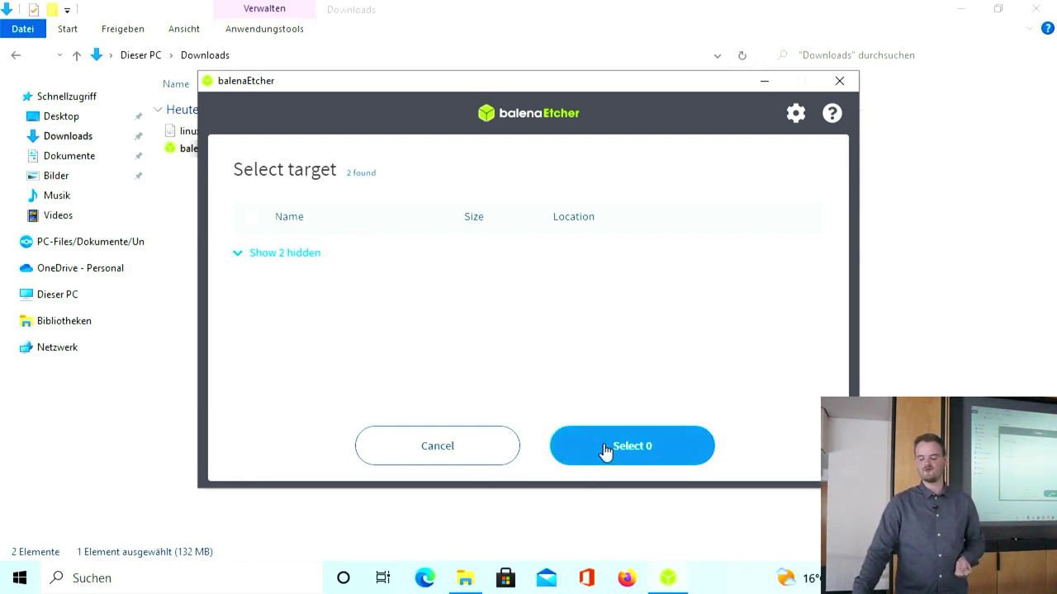
left_click(454, 451)
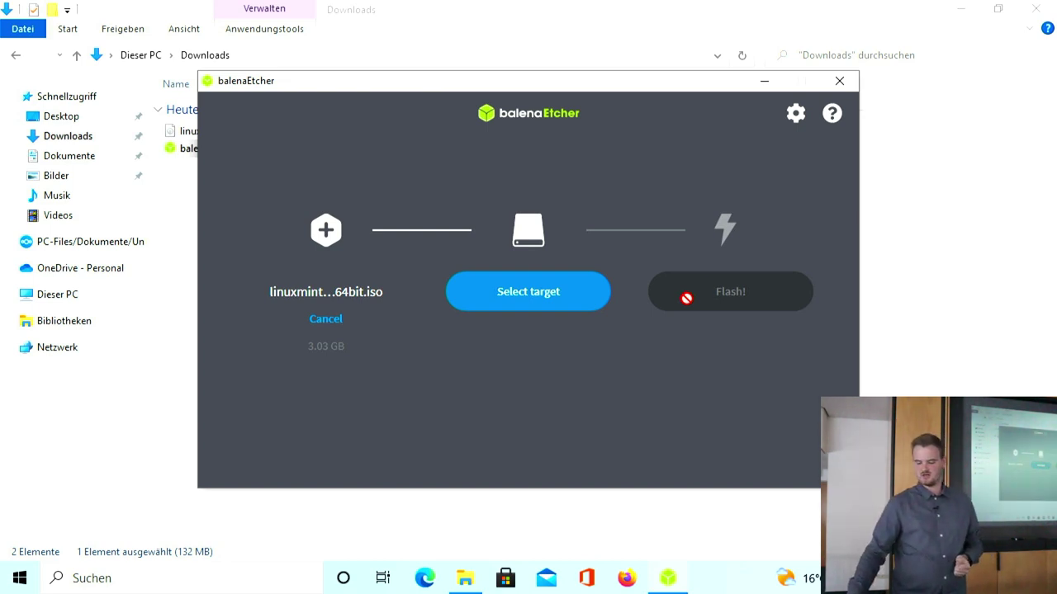
left_click(839, 81)
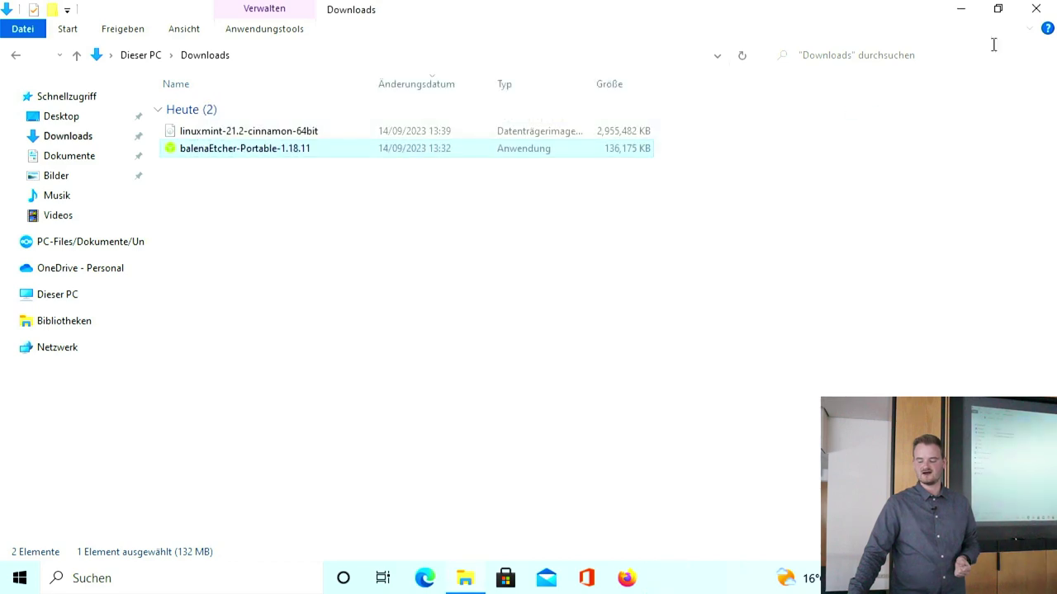
left_click(1036, 9)
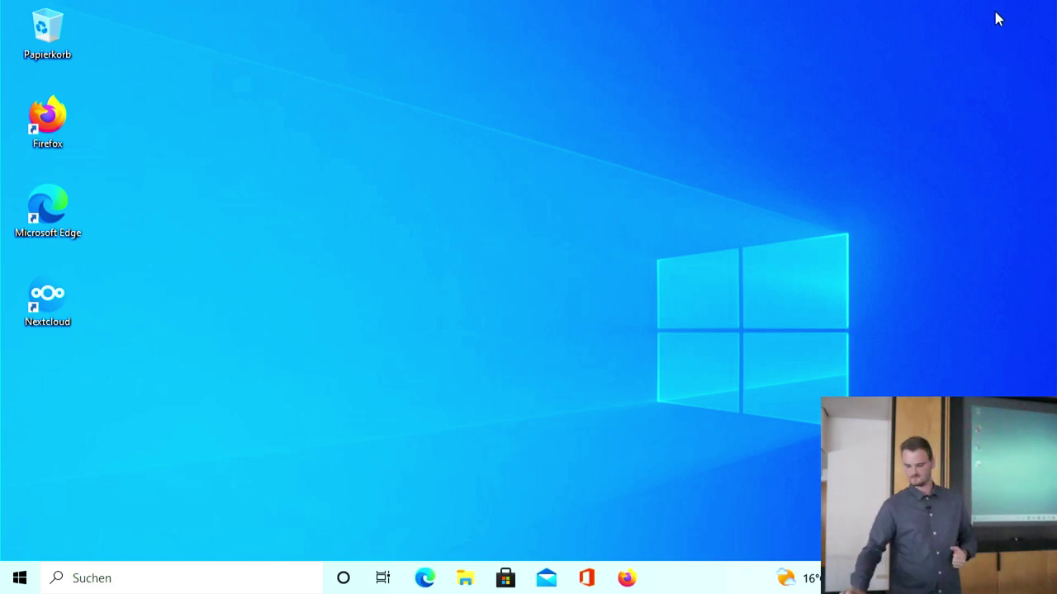
- Search Windows for "part" and open the tool for creating and formatting hard disk partitions
left_click(5, 582)
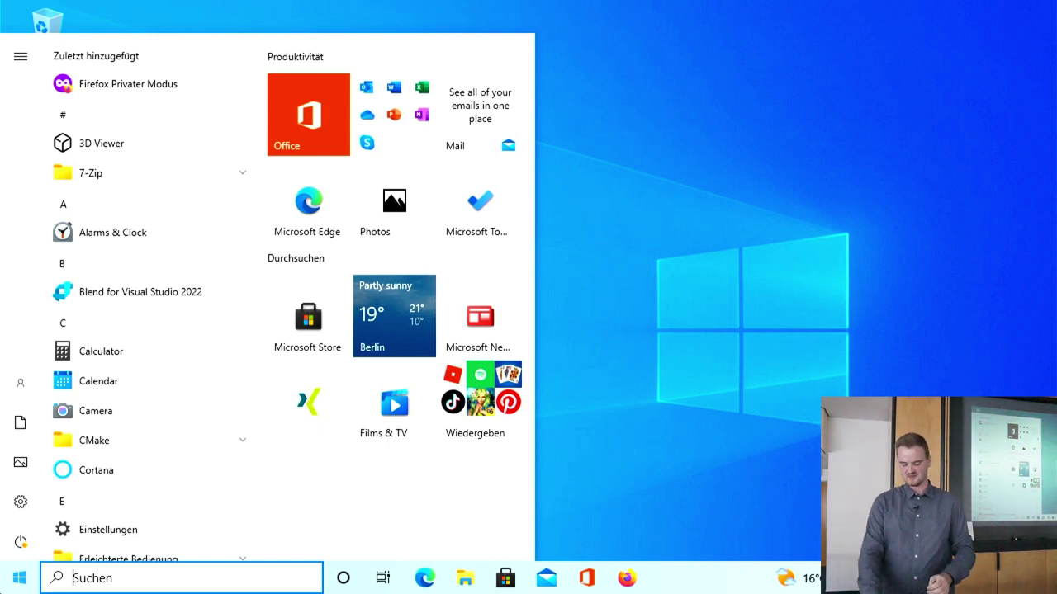
type("part")
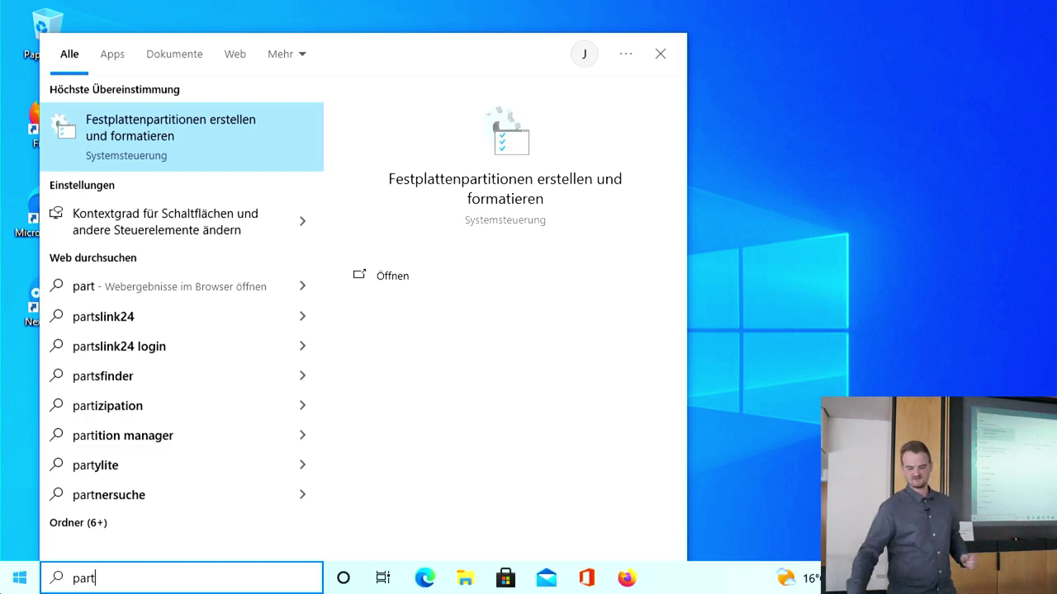
left_click(247, 134)
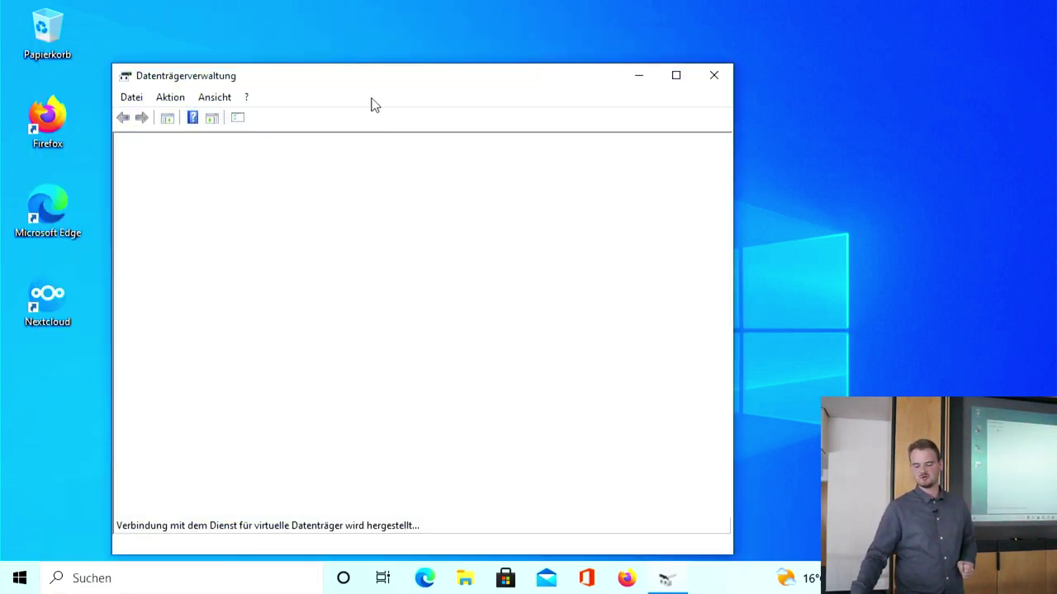
- Bring Datenträger 0 and Datenträger 1 into view and maximize the Datenträgerverwaltung window
left_click_drag(375, 80, 385, 55)
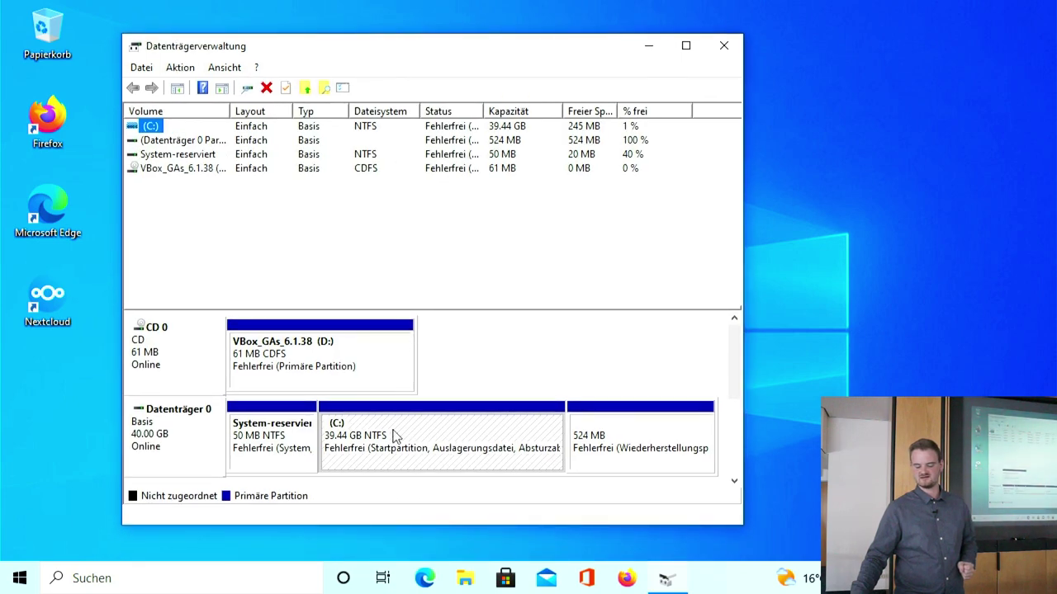
left_click_drag(732, 348, 732, 413)
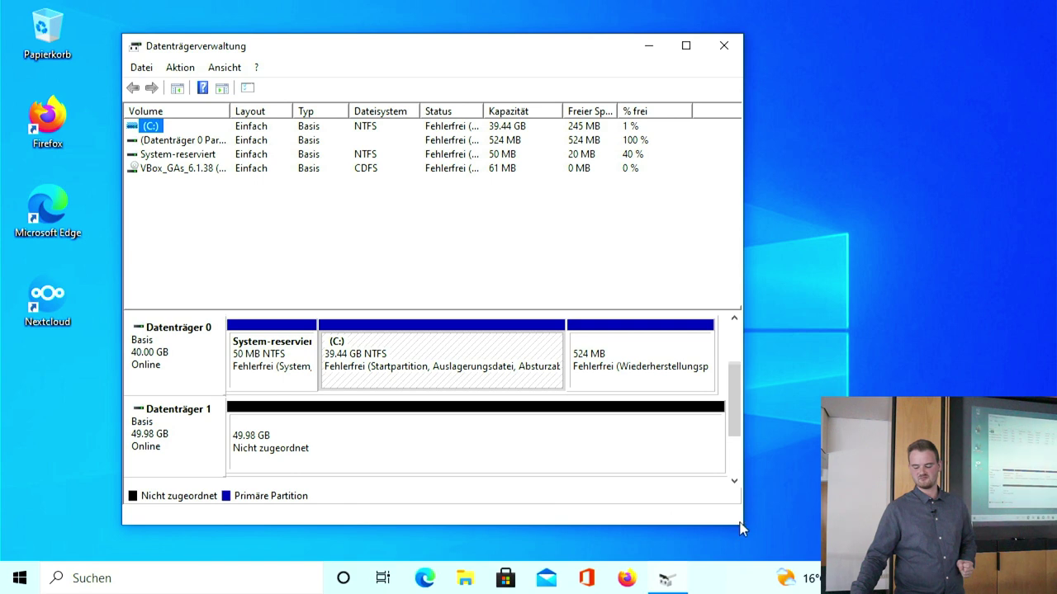
left_click_drag(742, 525, 917, 566)
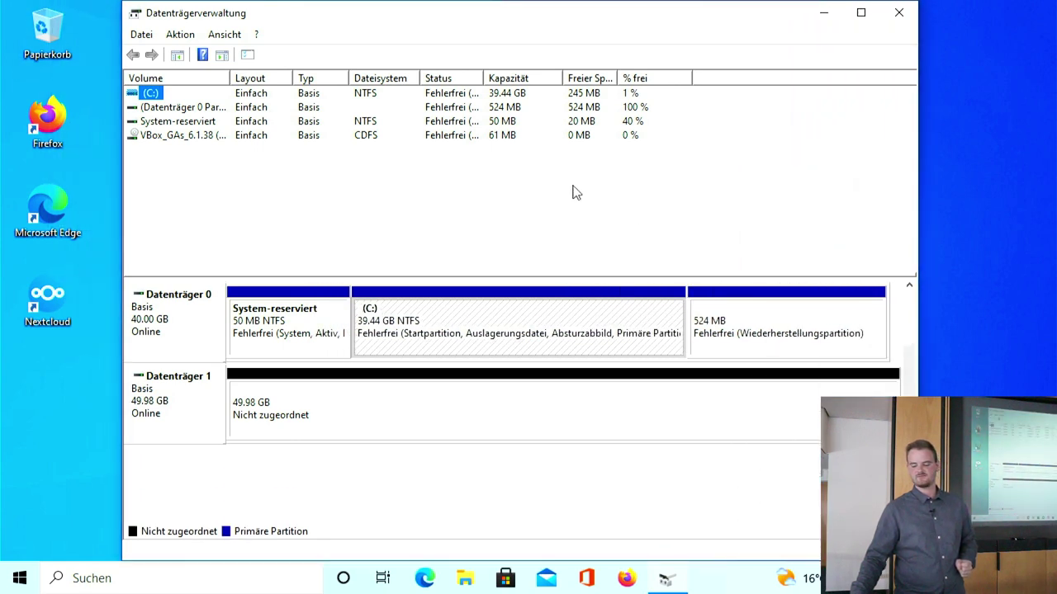
double_click(511, 20)
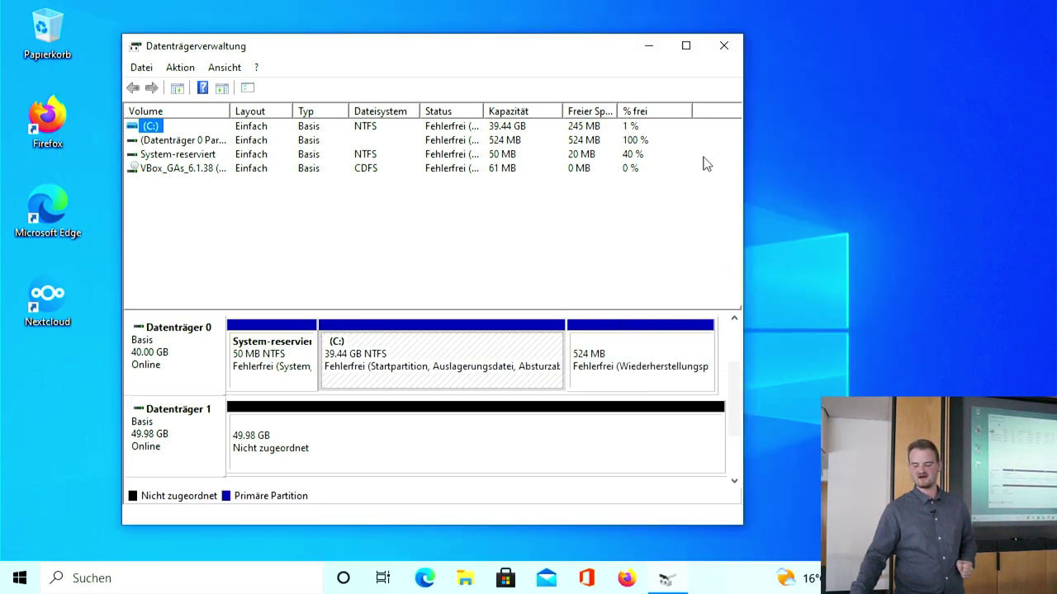
left_click(684, 42)
double_click(682, 37)
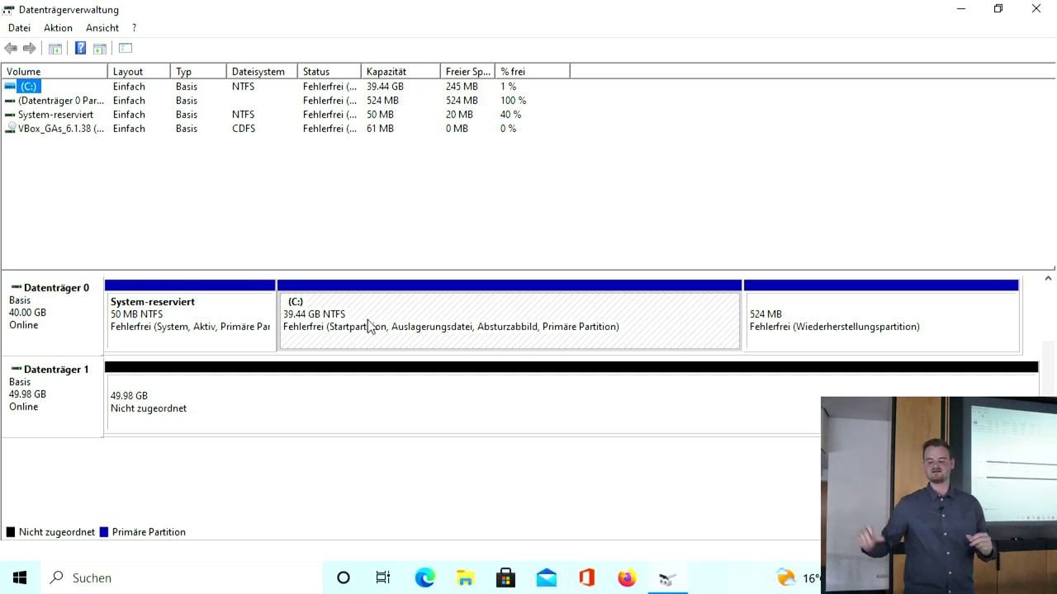
- Inspect the volume-shrinking settings for drive C: and cancel without shrinking it
right_click(500, 308)
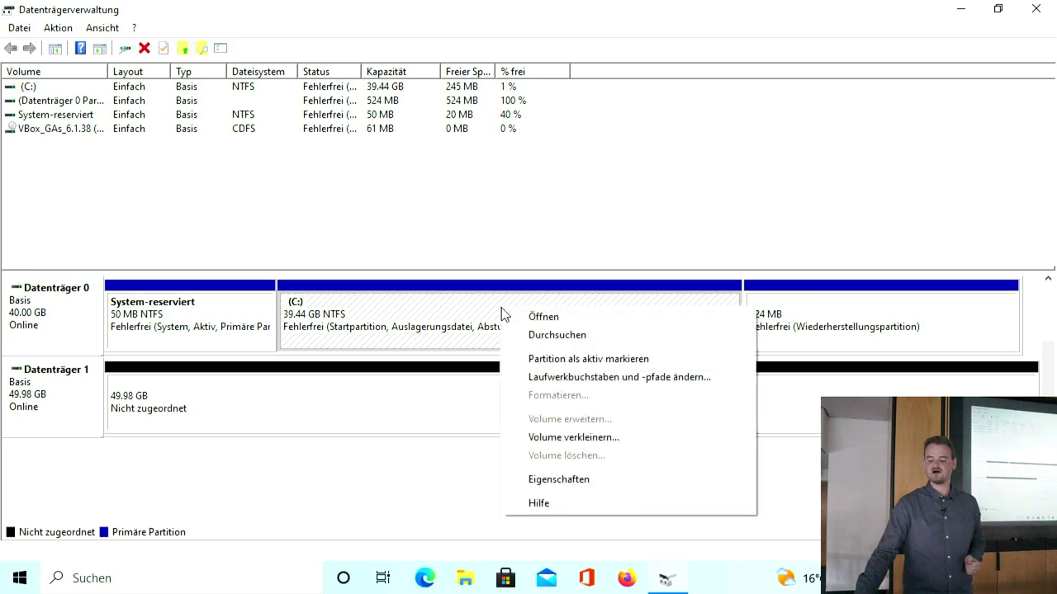
left_click(611, 439)
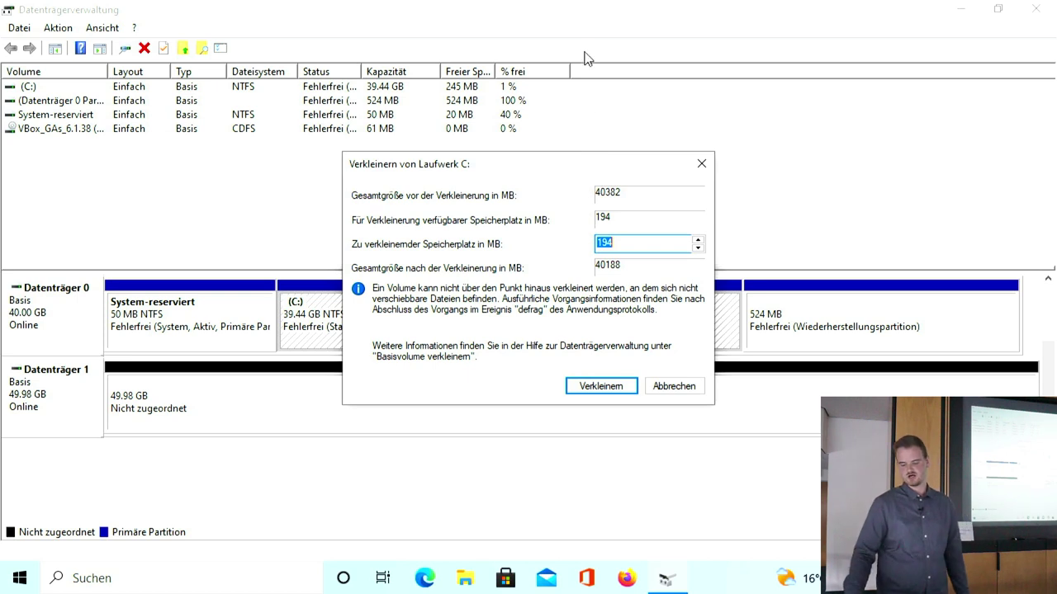
left_click(660, 247)
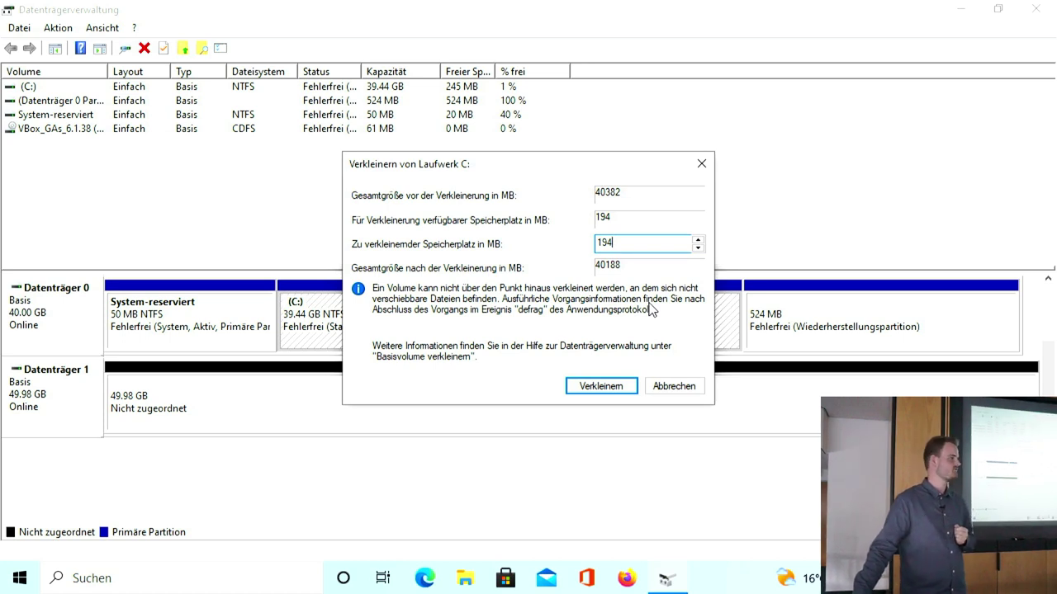
left_click(671, 386)
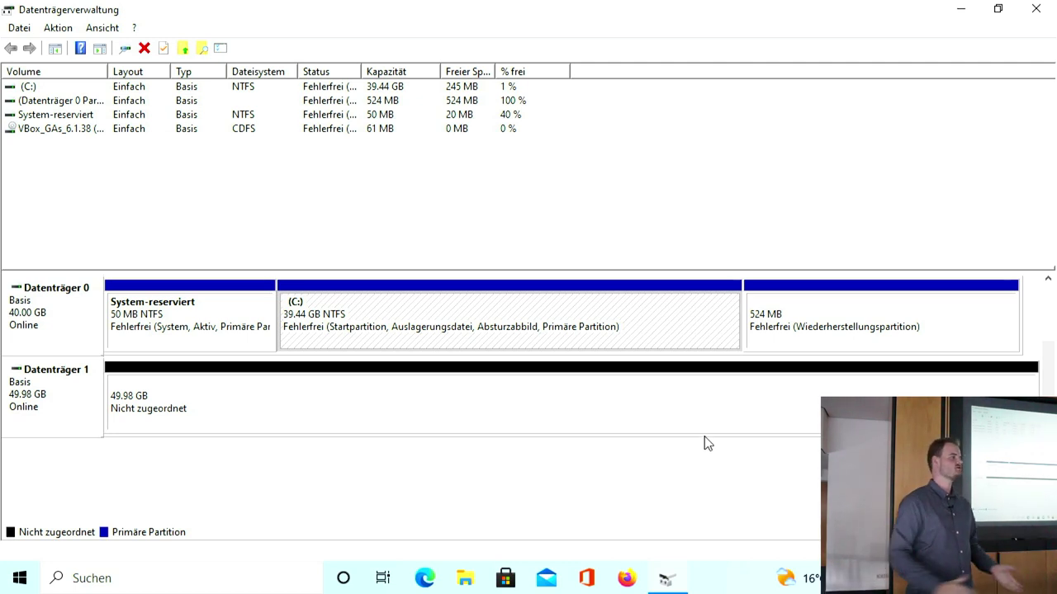
- Select the unallocated space on Datenträger 1 and close Datenträgerverwaltung
left_click(336, 402)
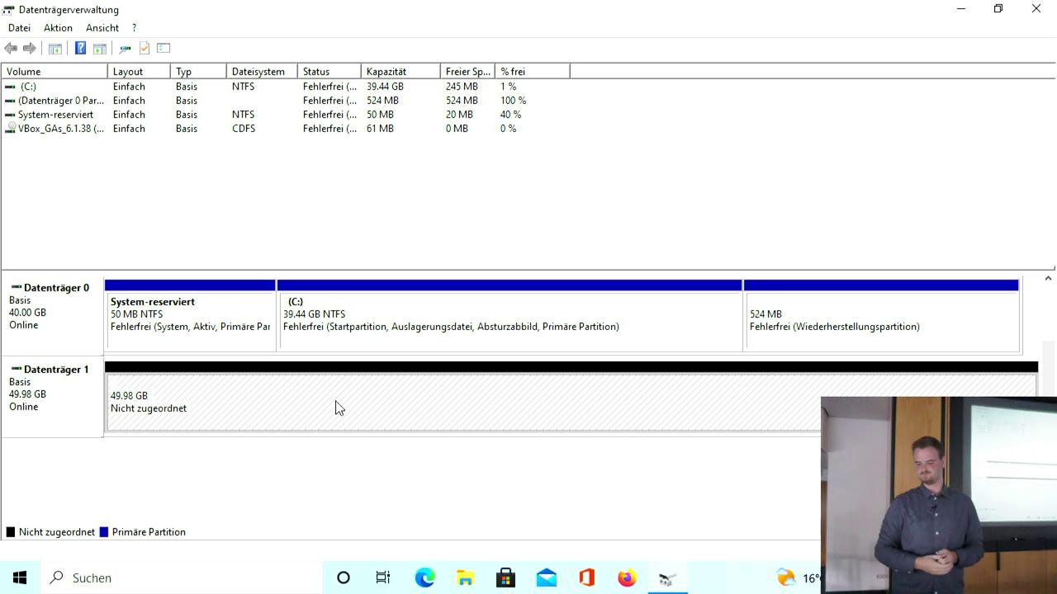
left_click(1035, 10)
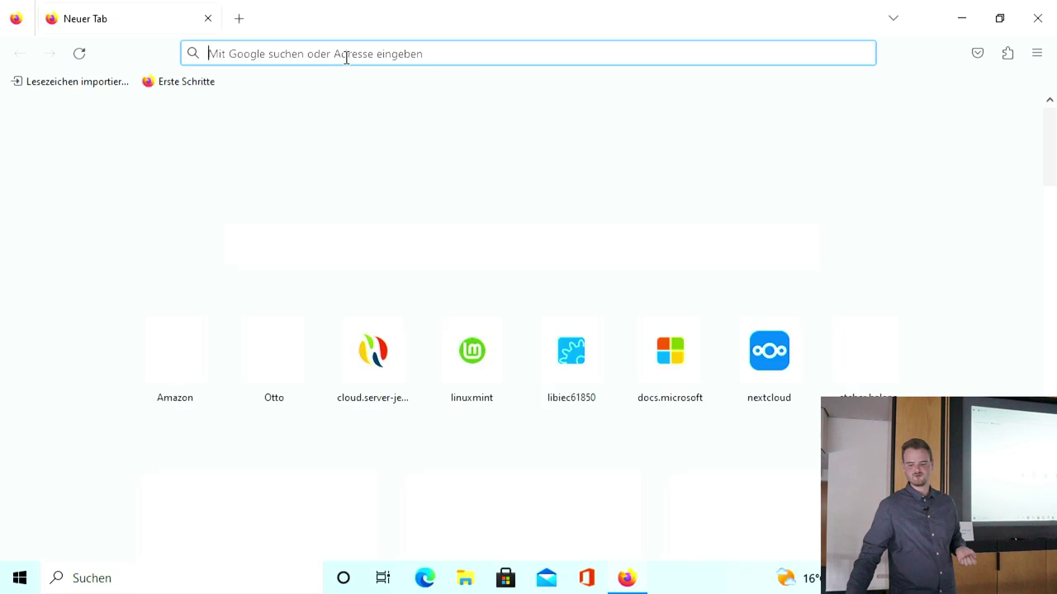
- Enter "von usb starten" as the web search query in the browser
left_click(345, 51)
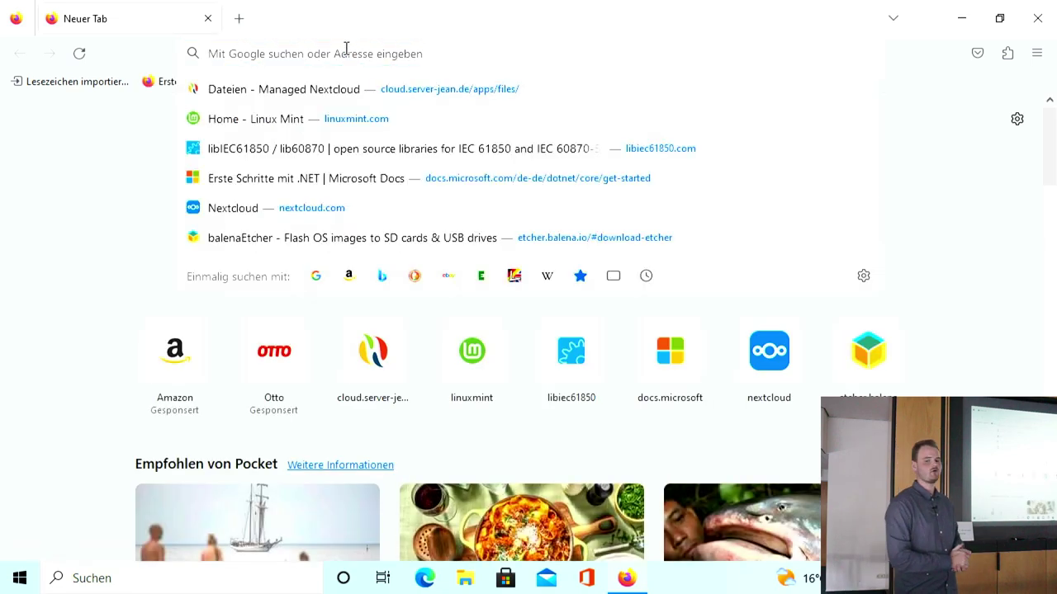
type("bio")
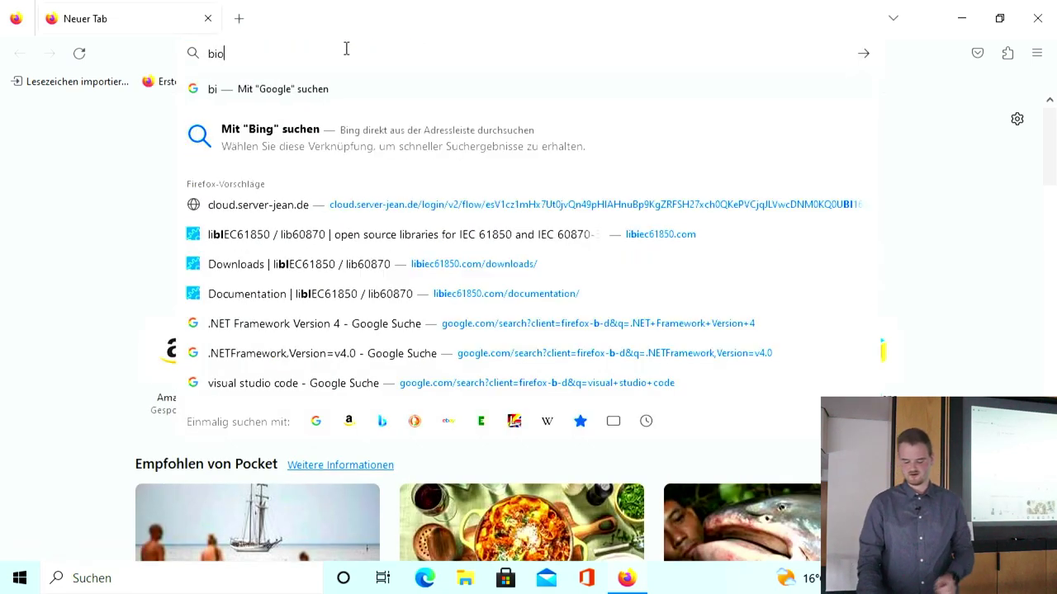
key("BackSpace")
key("BackSpace")
type("b")
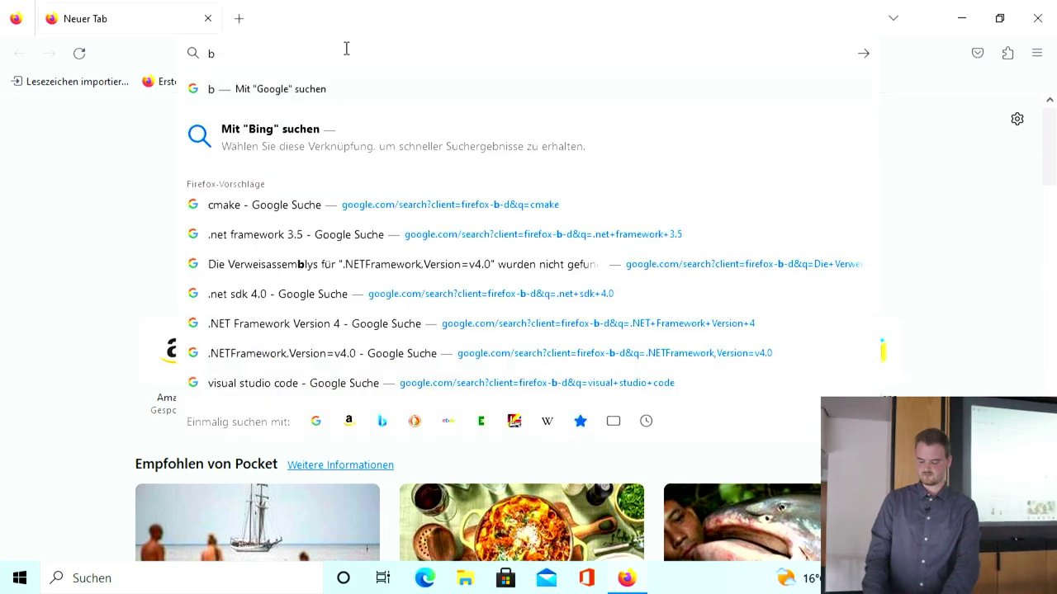
type("oot from")
key("BackSpace")
key("BackSpace")
key("BackSpace")
key("BackSpace")
key("BackSpace")
key("BackSpace")
key("BackSpace")
key("BackSpace")
key("BackSpace")
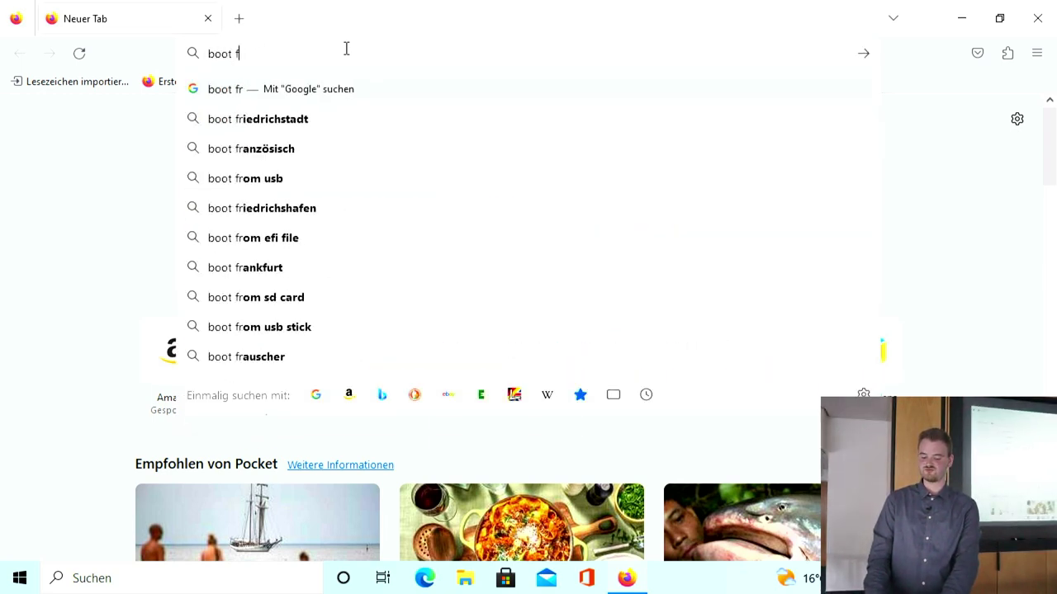
type("von usb st")
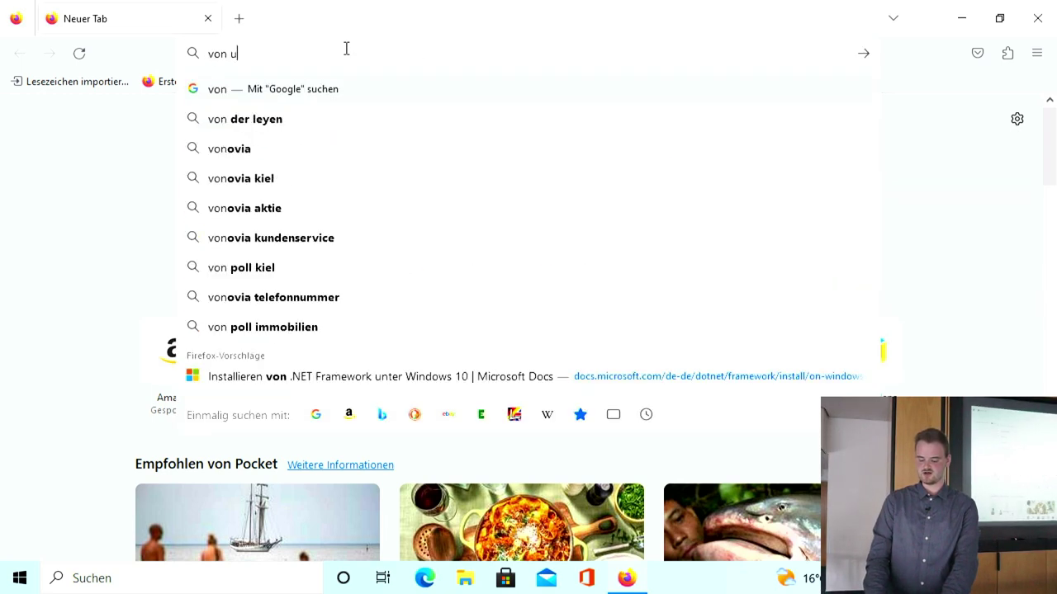
type("arten")
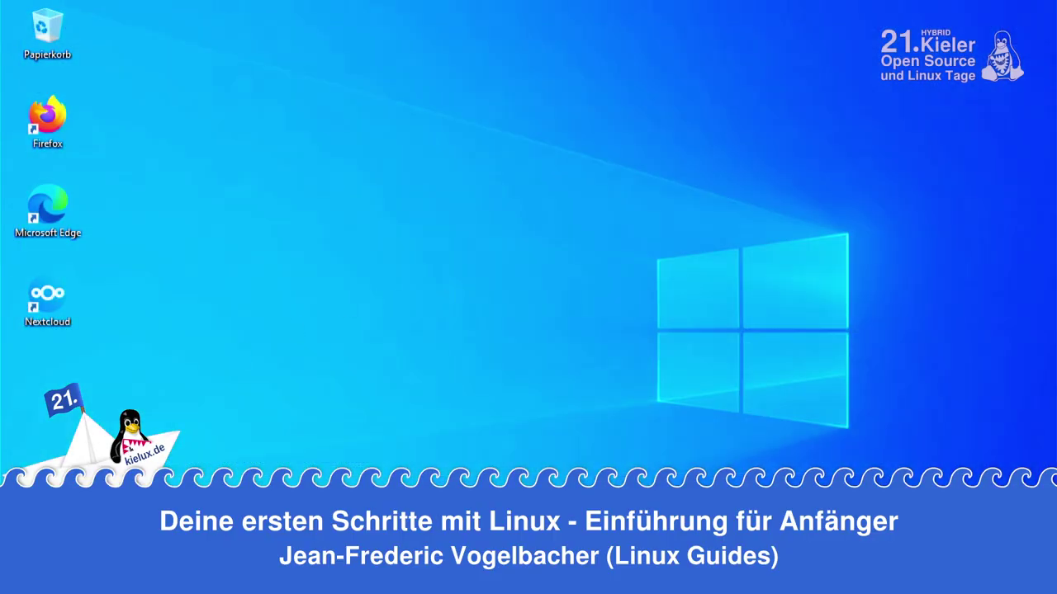
- Shut down the Windows 10 virtual machine without installing updates
key("super")
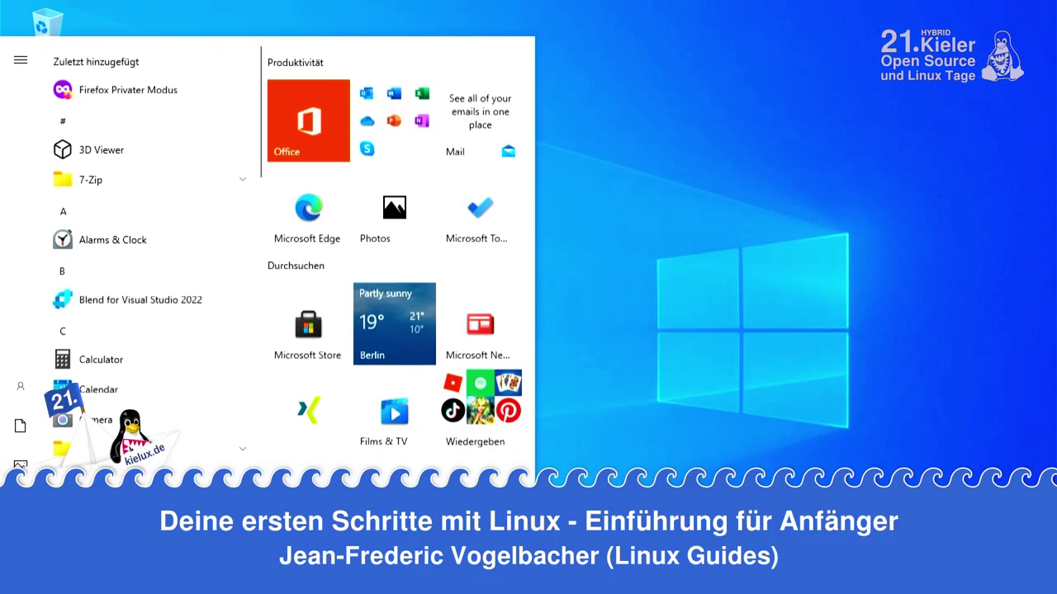
left_click(20, 541)
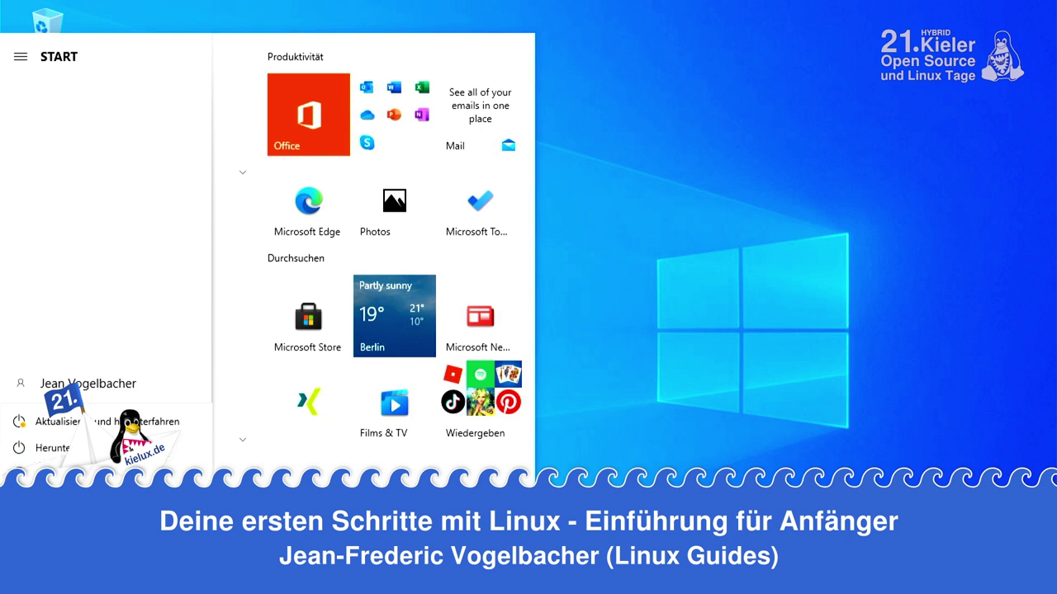
left_click(50, 447)
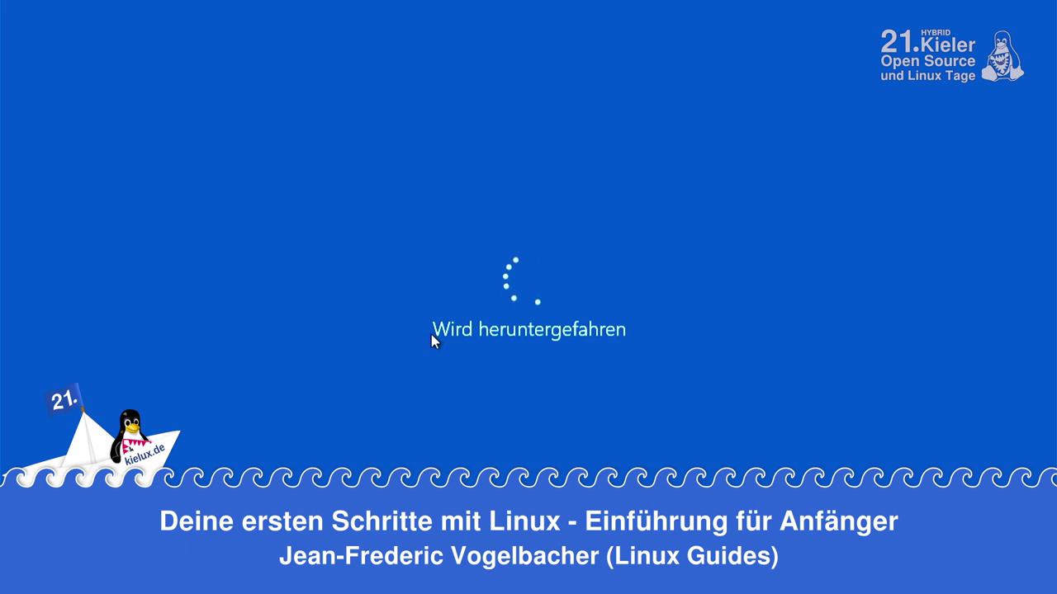
- Switch to the Linux Mint 21.2 virtual machine and choose to continue trying the live system in the installation-complete dialog
key("alt+Tab")
mouse_move(568, 304)
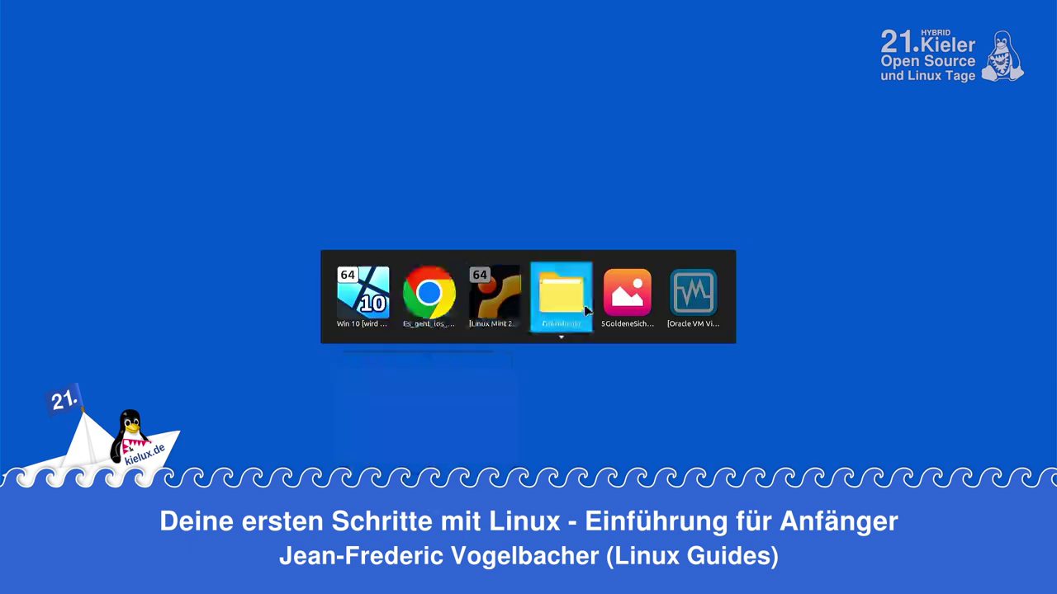
left_click(495, 293)
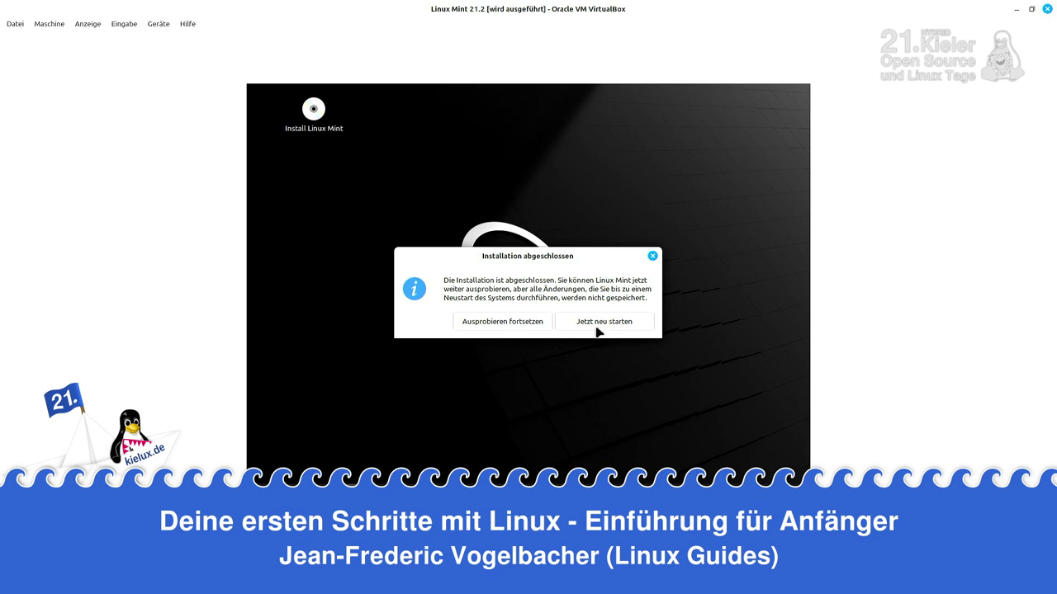
left_click(521, 326)
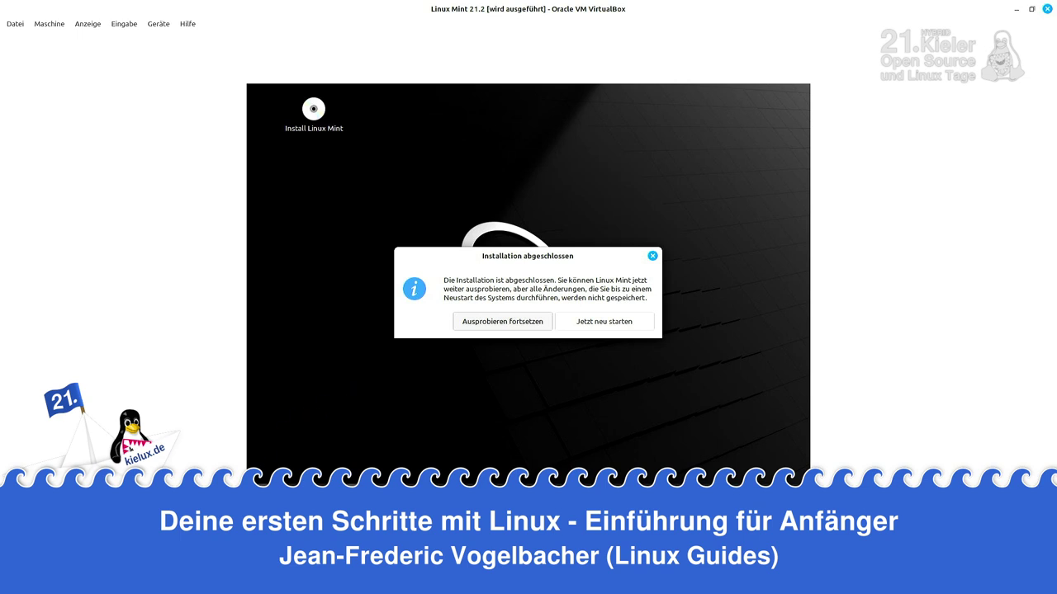
- Choose to restart the Linux Mint 21.2 virtual machine now in the installation-complete dialog
key("super")
left_click(278, 451)
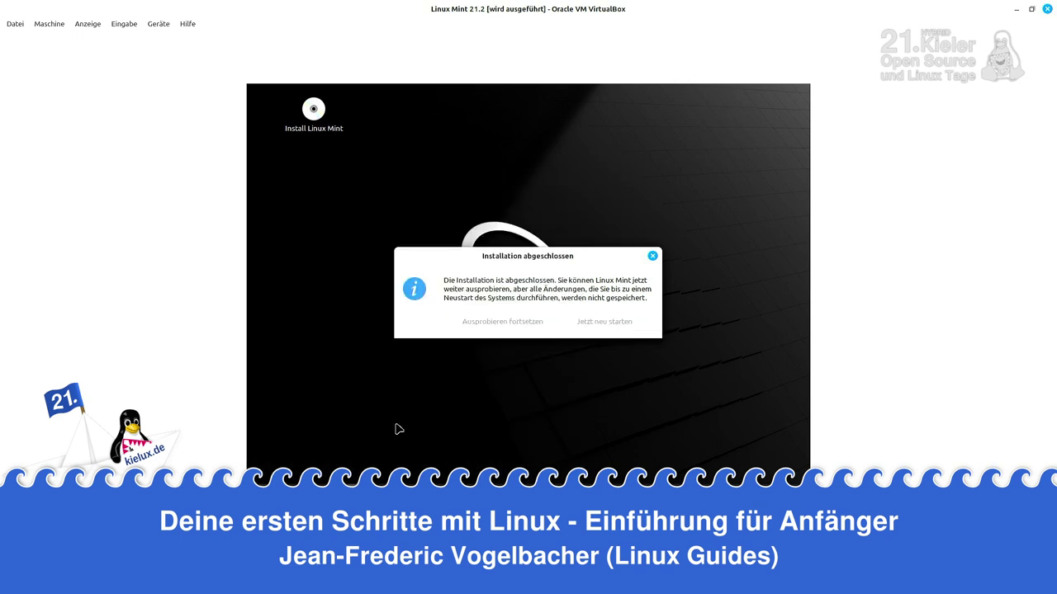
left_click(623, 314)
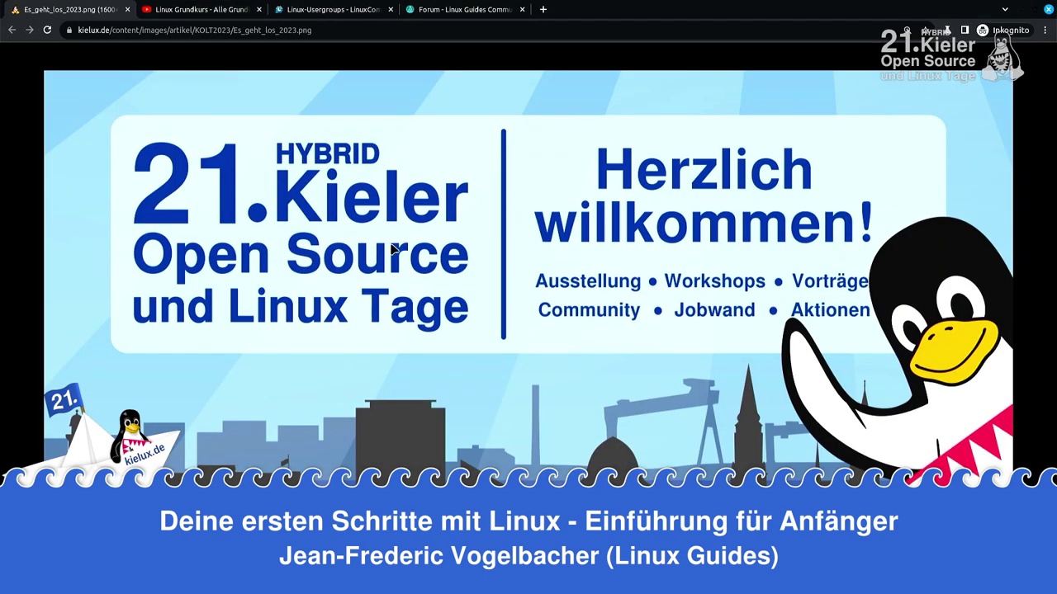
- Switch to VirtualBox Manager and start the Win 10 virtual machine into its temporary boot device selection
key("alt+Tab")
key("alt+Tab")
key("alt+Tab")
key("alt+Tab")
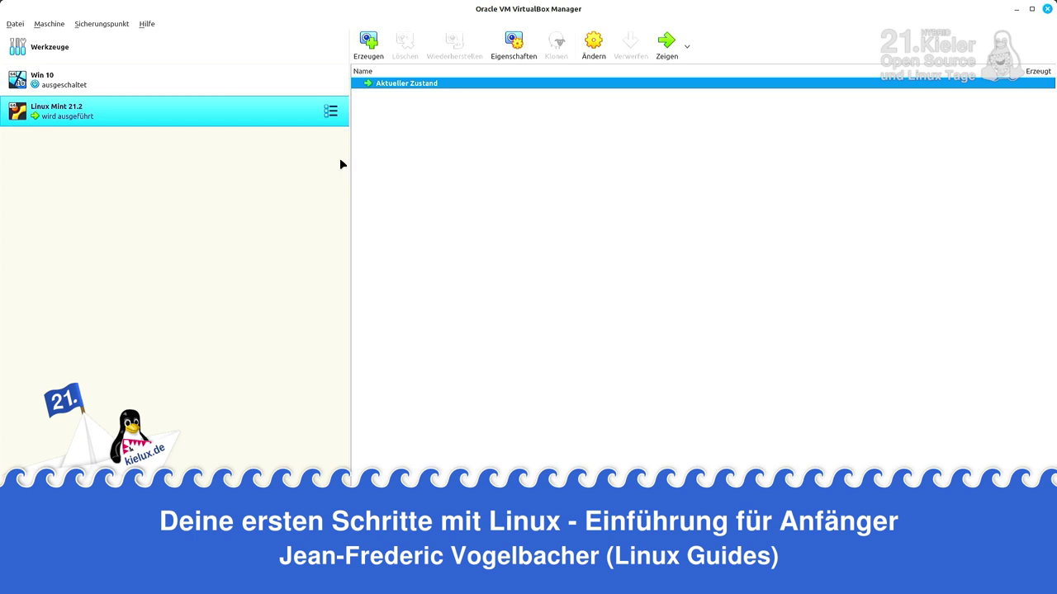
left_click(188, 89)
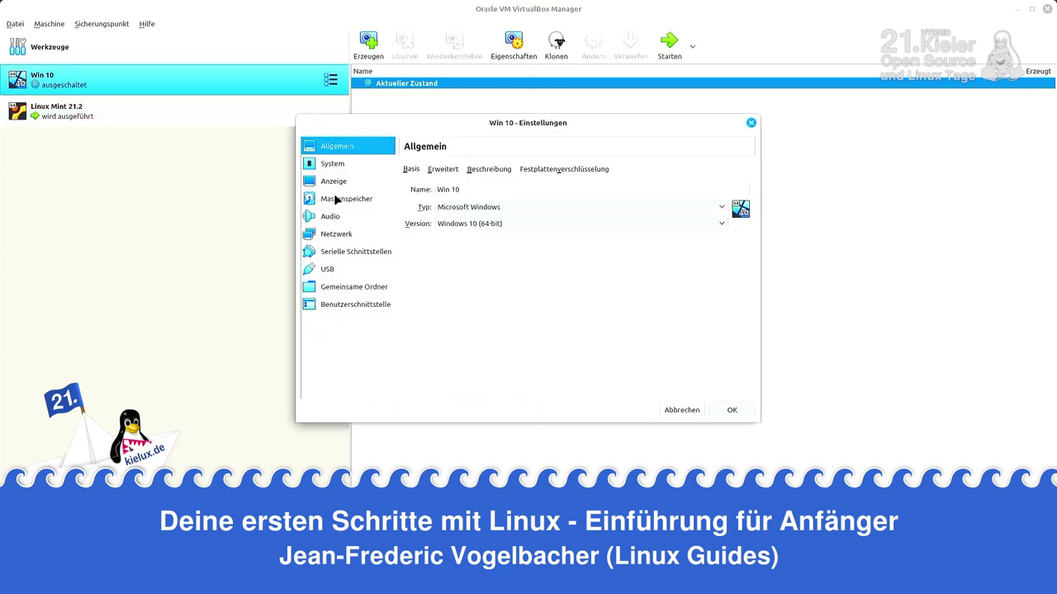
key("Escape")
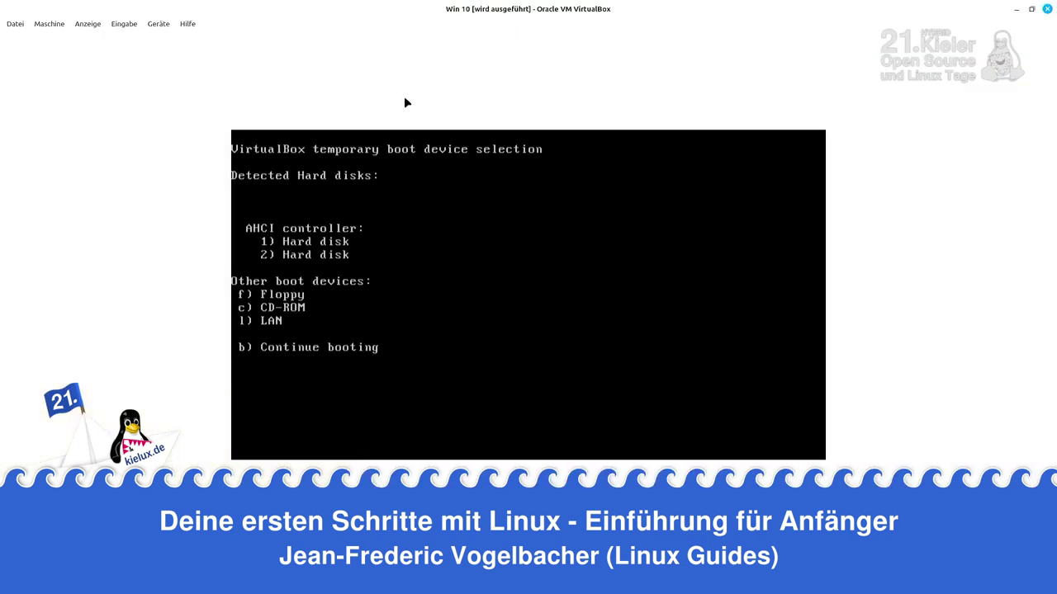
- Insert linuxmint-21.2-cinnamon-64bit.iso into the Win 10 machine's optical drive and boot "Start Linux Mint 21.2 Cinnamon 64-bit" in full screen
left_click(157, 23)
mouse_move(174, 40)
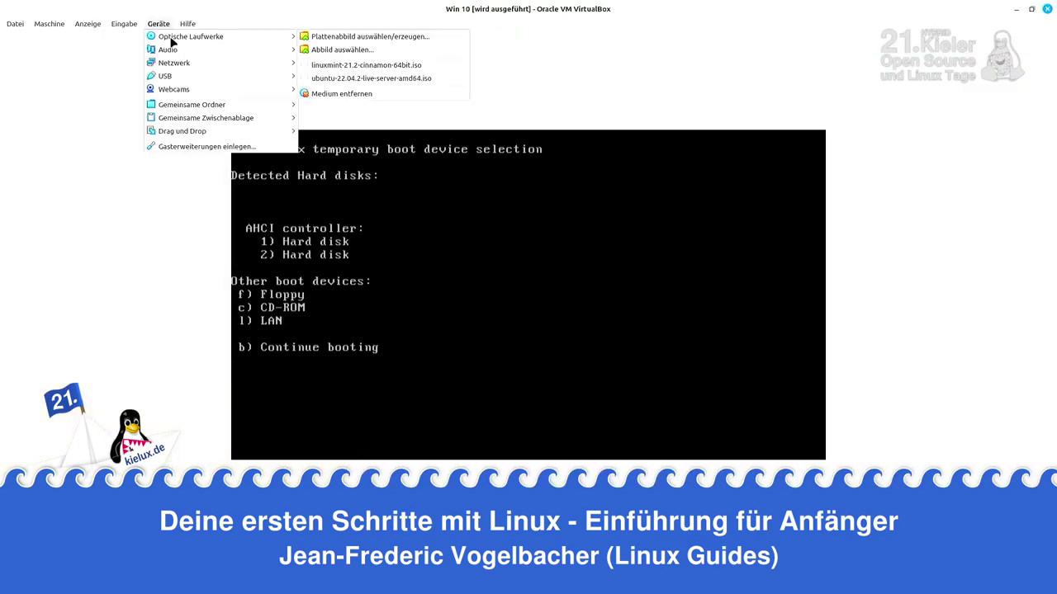
left_click(358, 65)
key("Control_R+f")
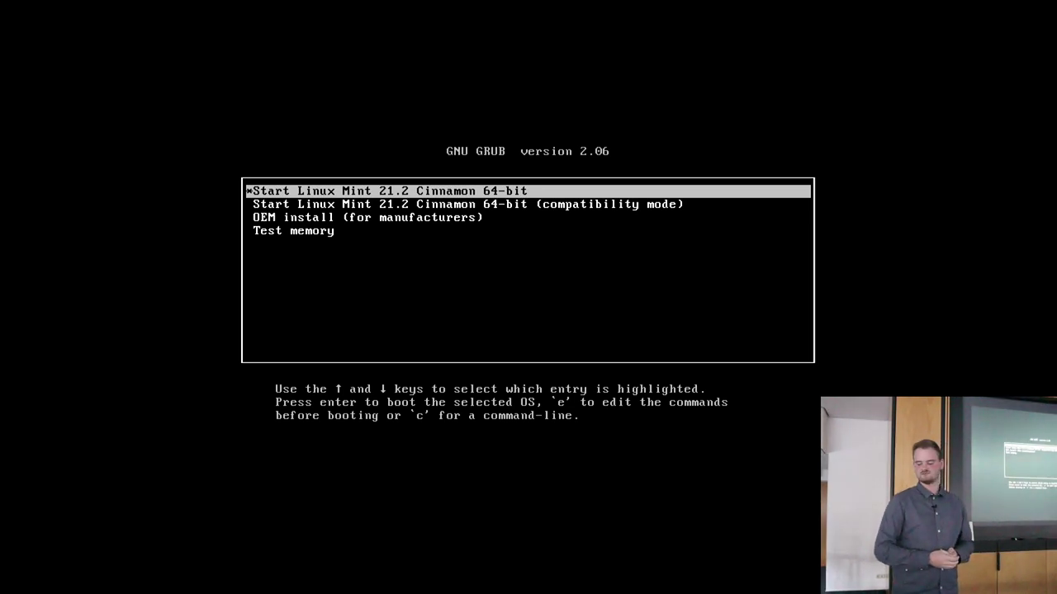
key("Return")
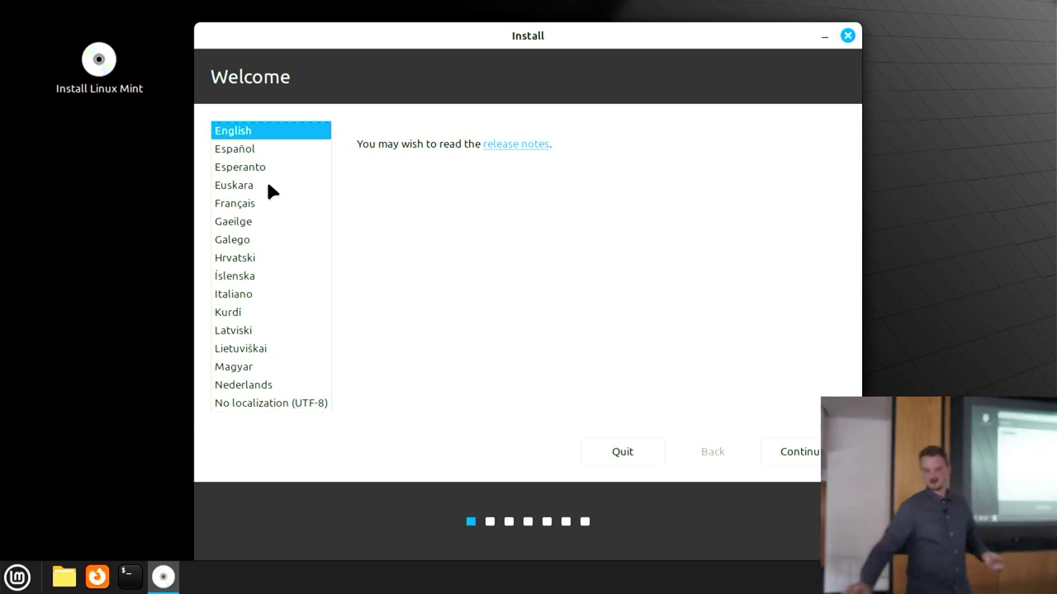
- Set the installer language to Deutsch and accept the German keyboard layout
scroll(245, 185, "up", 2)
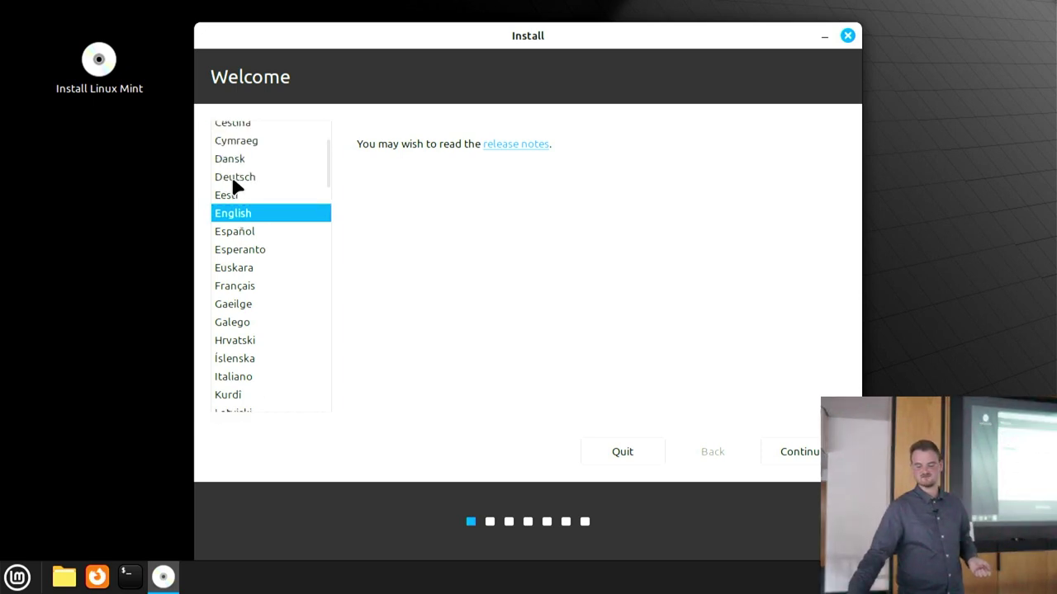
left_click(231, 179)
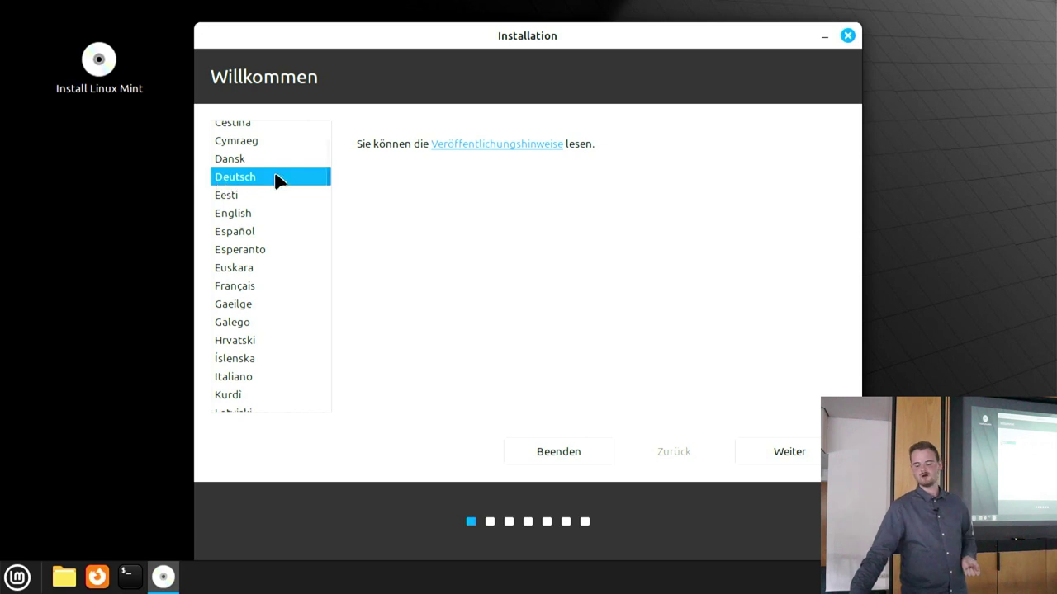
left_click(776, 454)
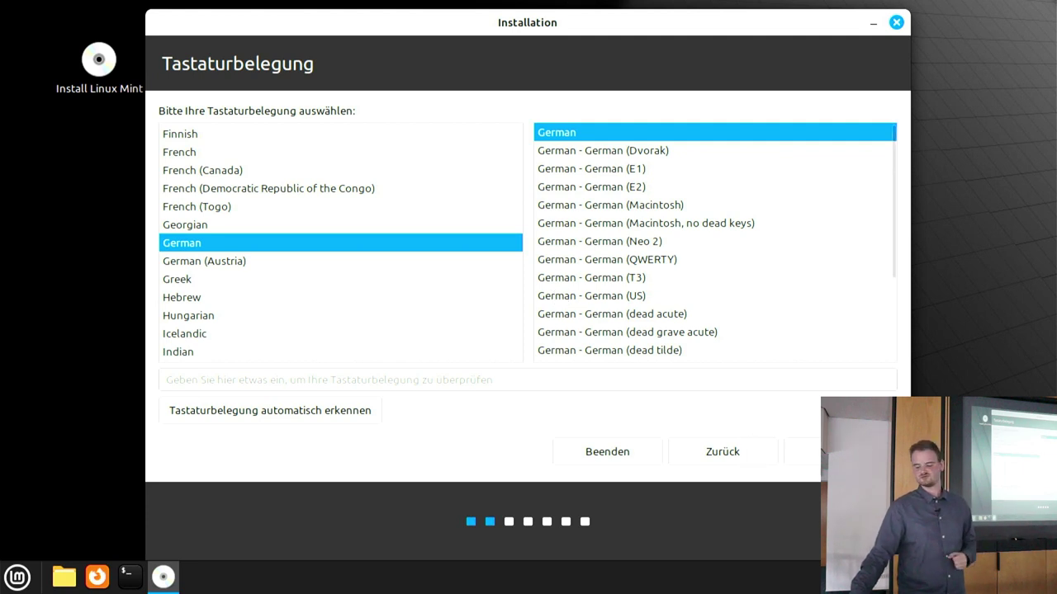
left_click(803, 448)
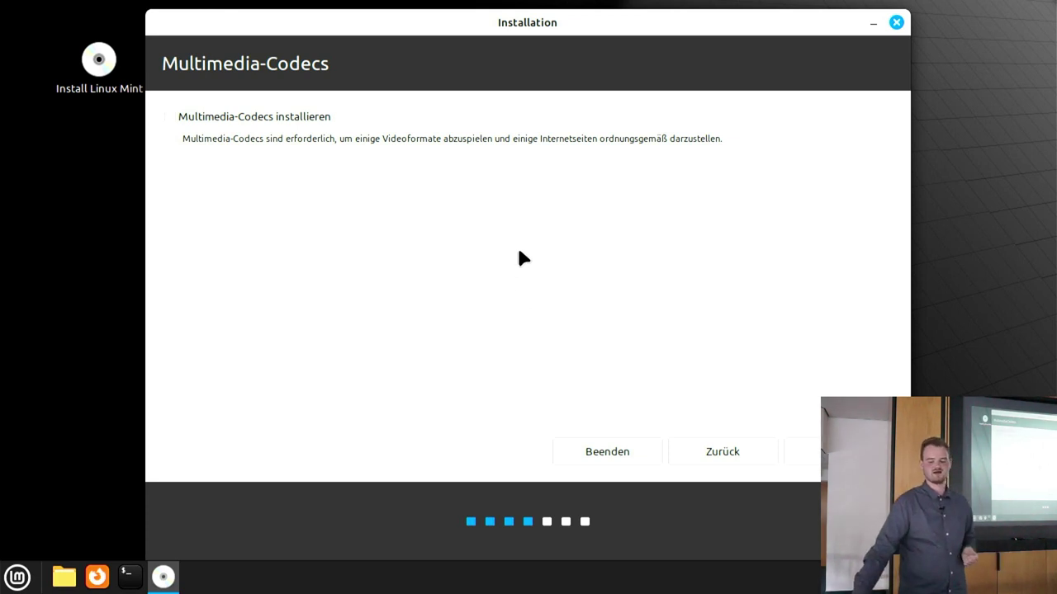
- Enable multimedia codec installation and install Linux Mint alongside Windows 10, confirming that the changes are written to the disk
left_click(276, 120)
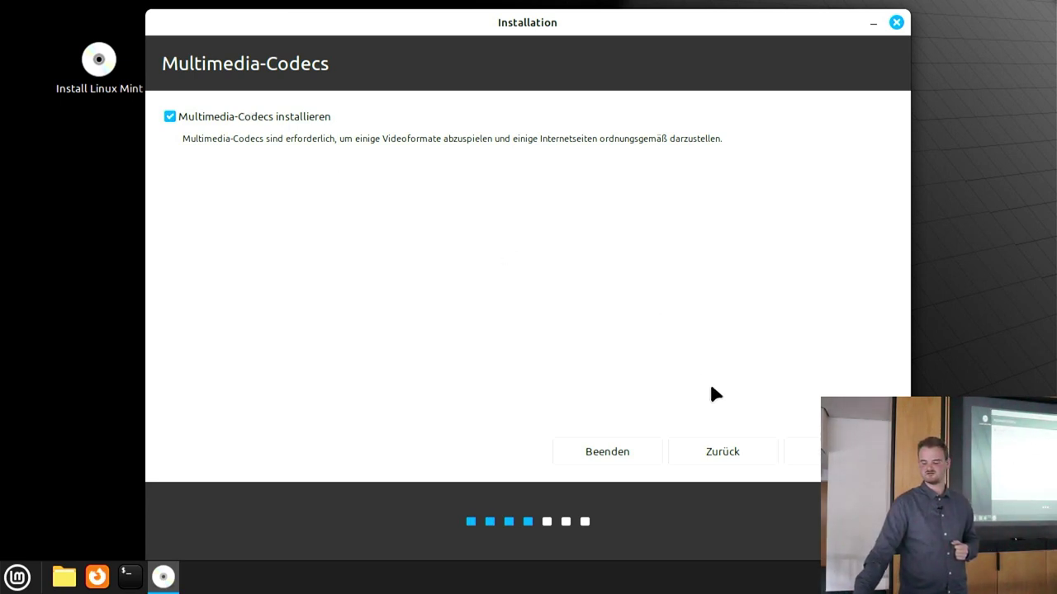
left_click(833, 452)
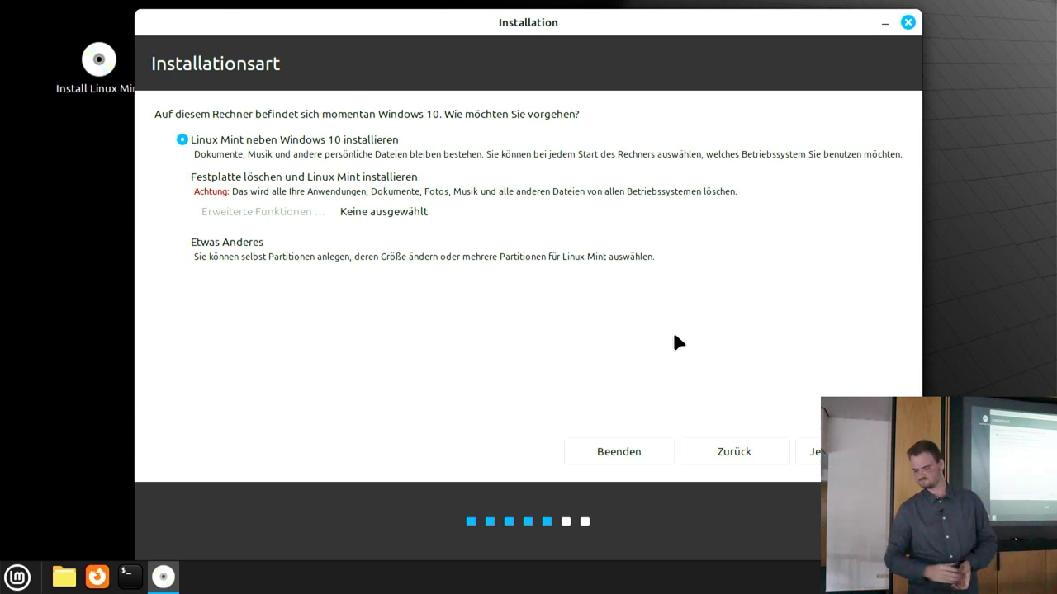
left_click(851, 452)
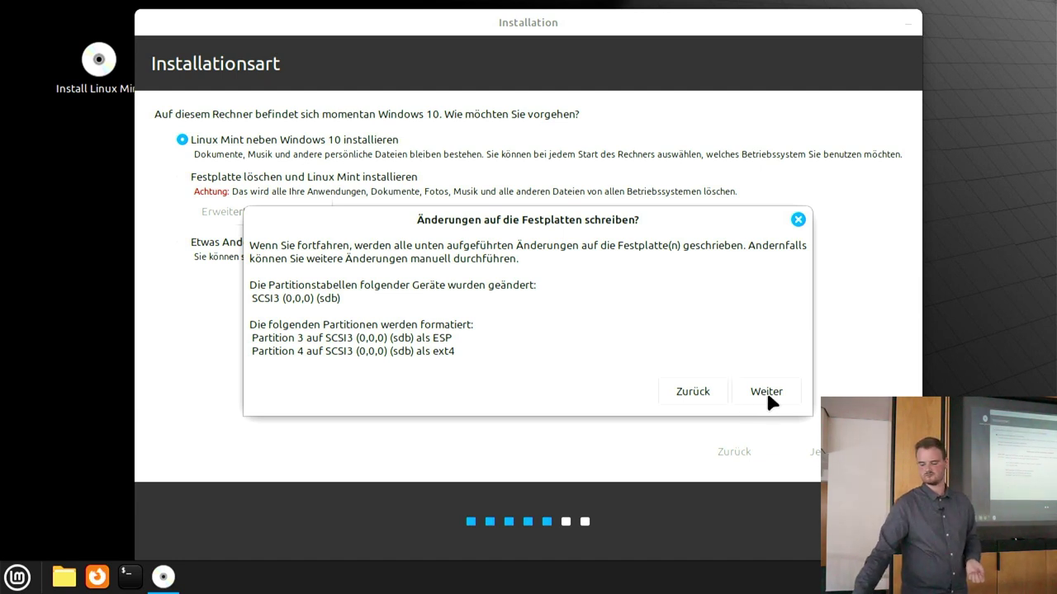
left_click(767, 393)
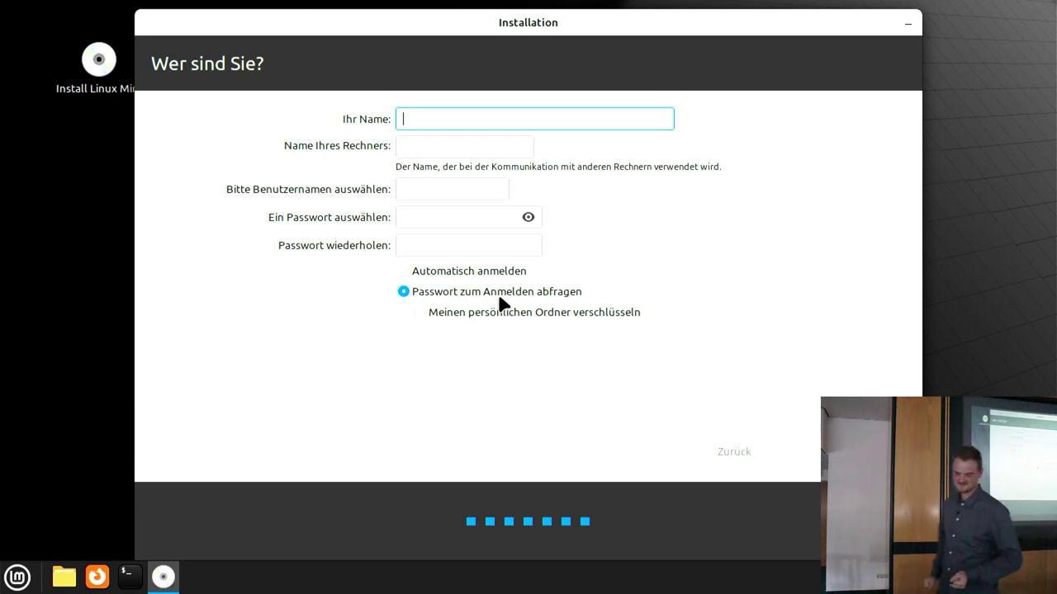
- Enter the user's name and the account password twice, keep the password prompt at login, and continue the installation
type("Jean")
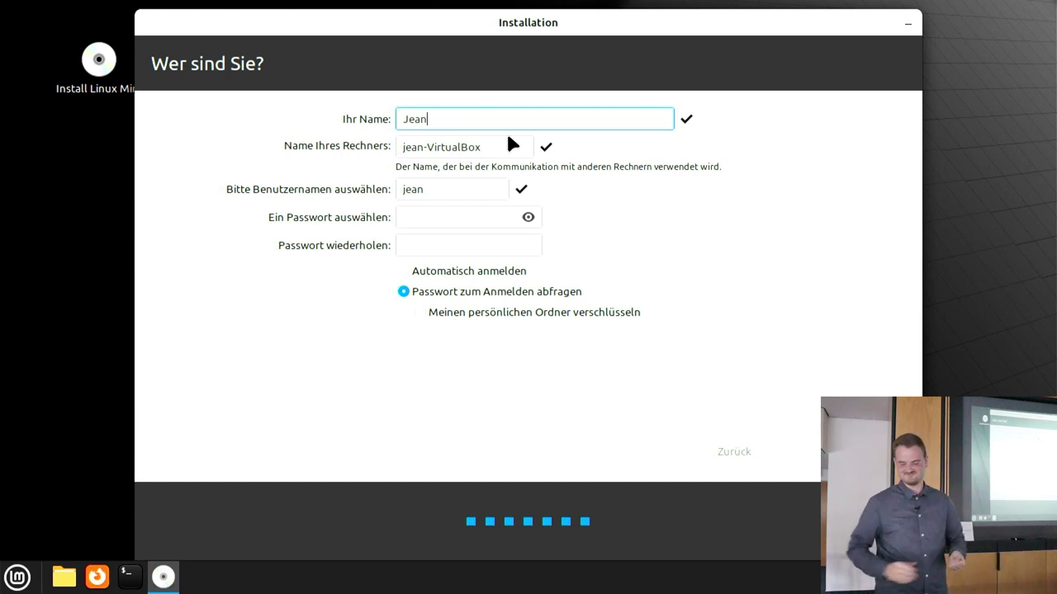
left_click(484, 221)
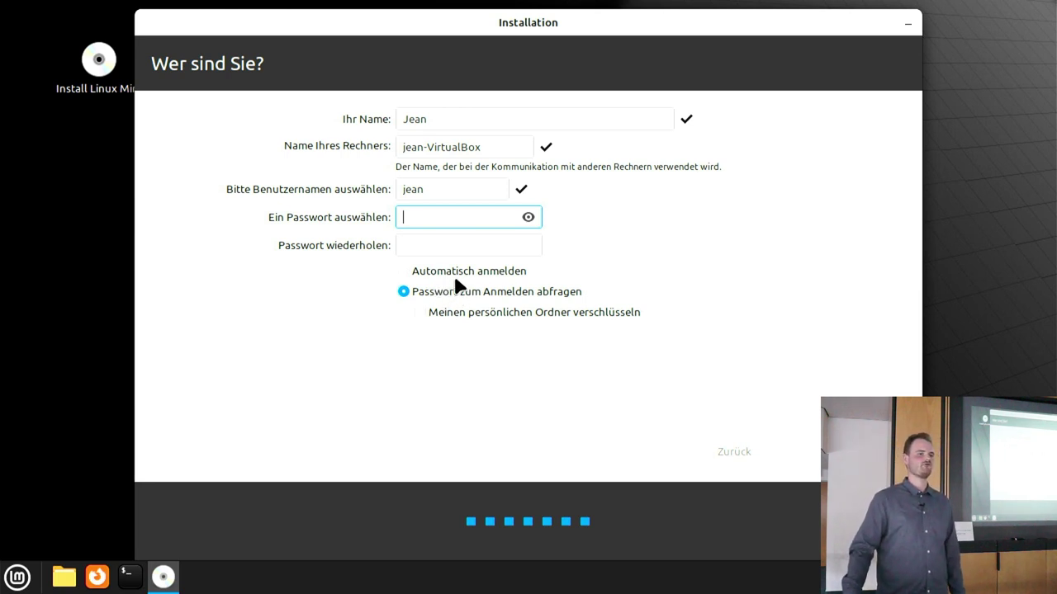
type("********")
left_click(465, 245)
type("********")
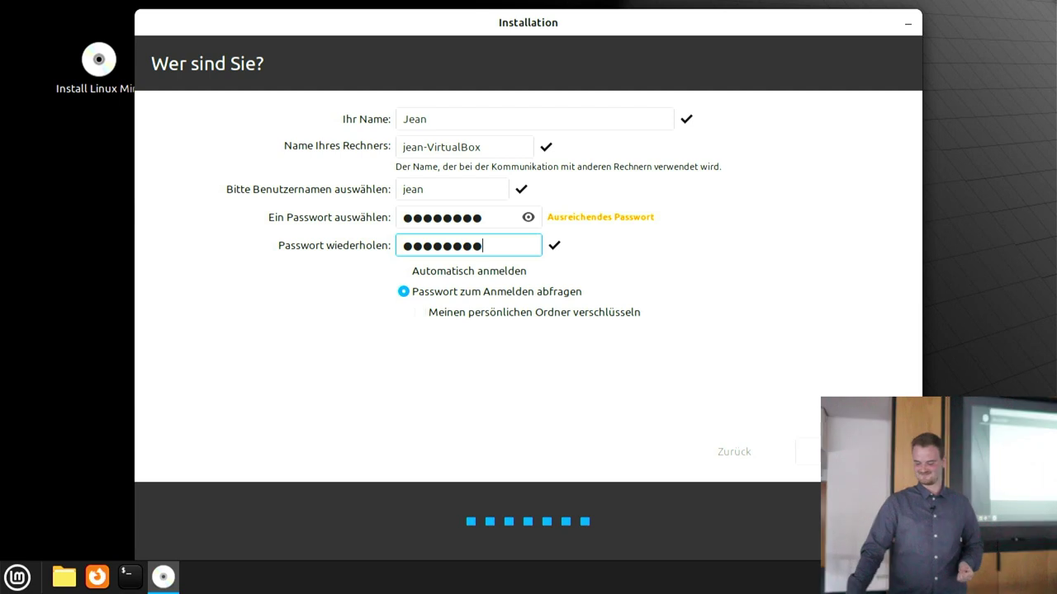
left_click(834, 451)
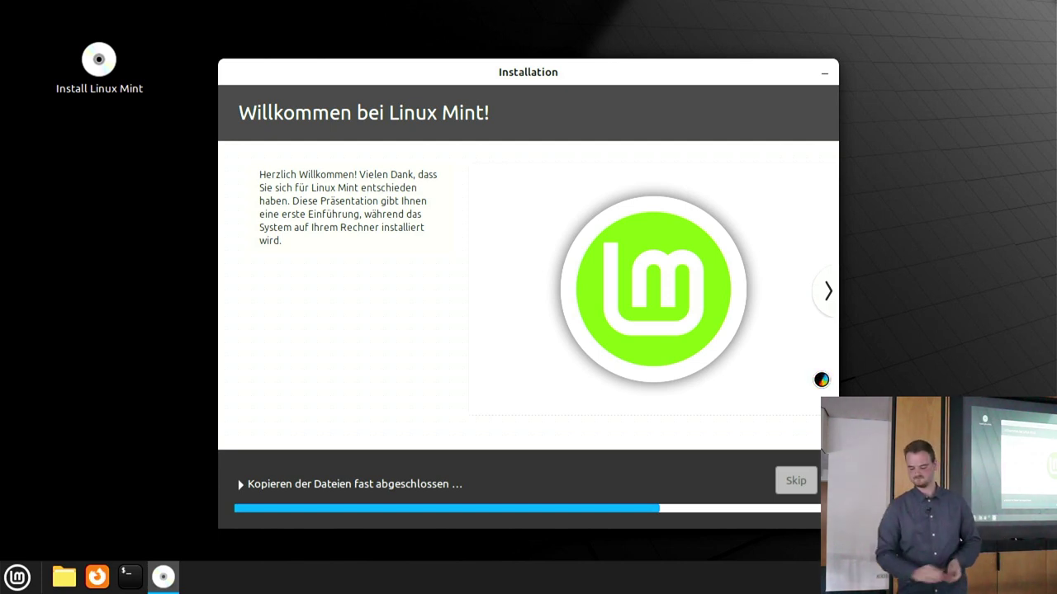
- Leave the running installation without closing its virtual machine and show the Linux Mint 21.2 virtual machine window from VirtualBox Manager
key("ctrl+q")
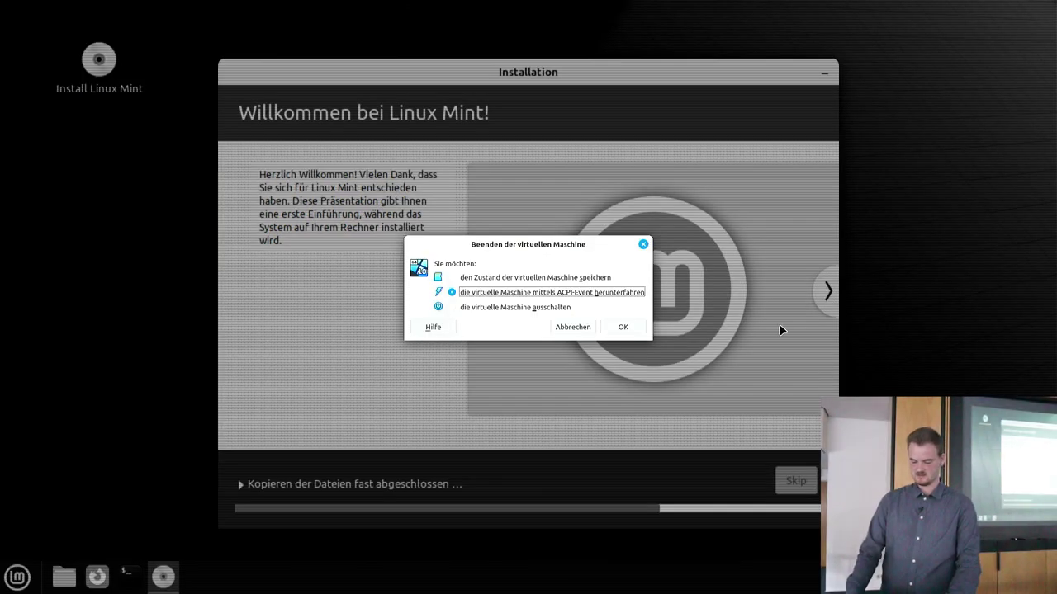
left_click(573, 327)
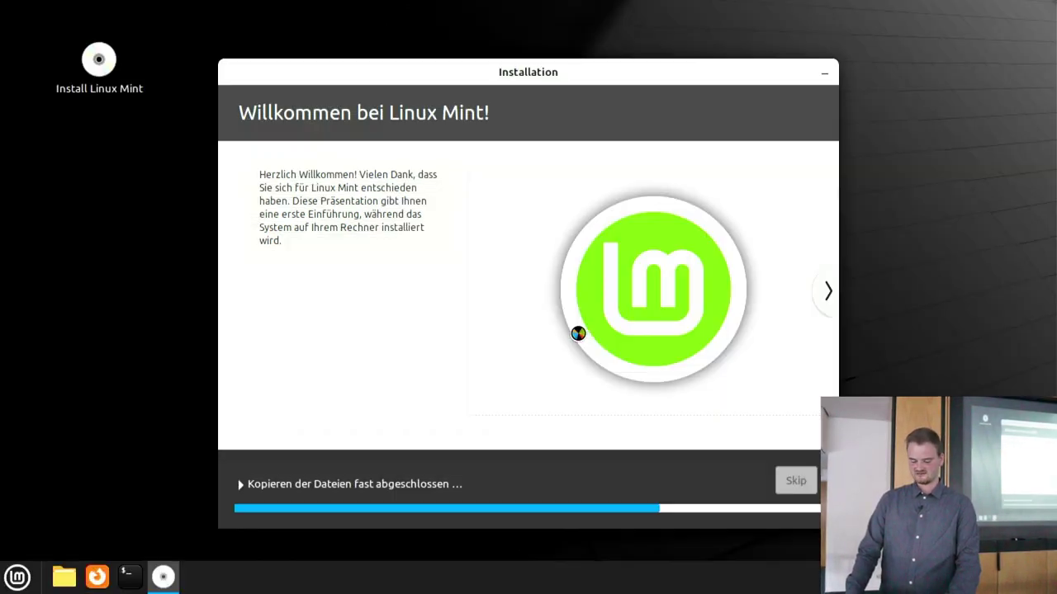
key("alt+Tab")
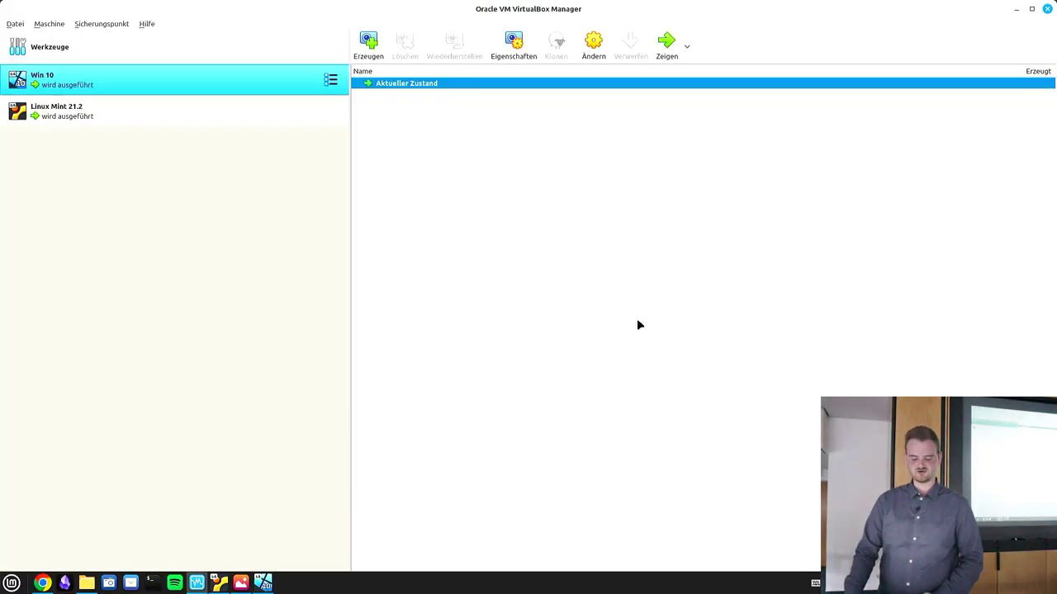
left_click(226, 119)
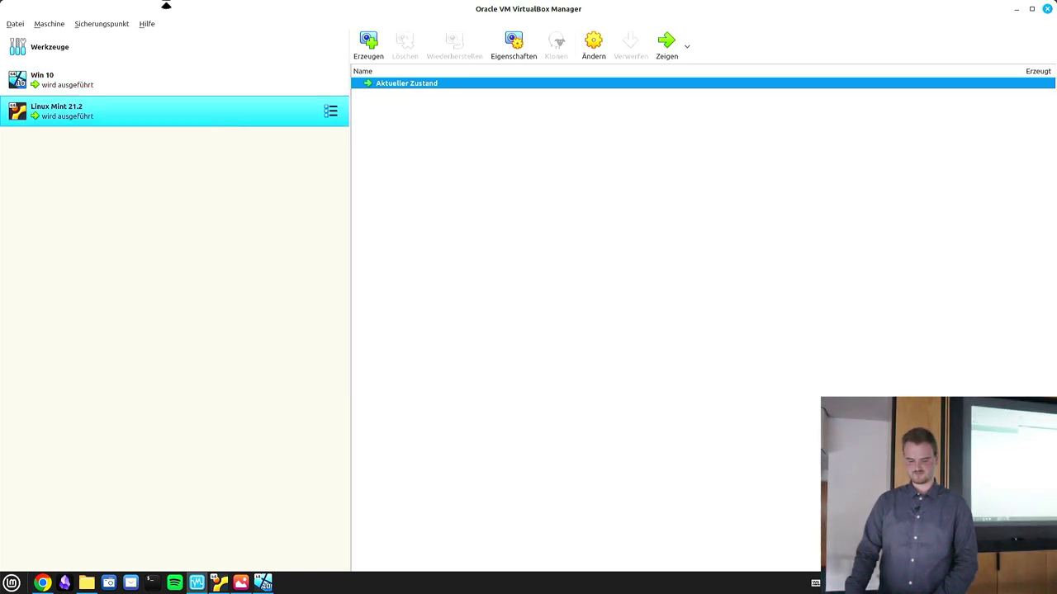
mouse_move(0, 0)
key("Right")
key("Right")
key("Down")
key("Return")
left_click(159, 25)
left_click(164, 28)
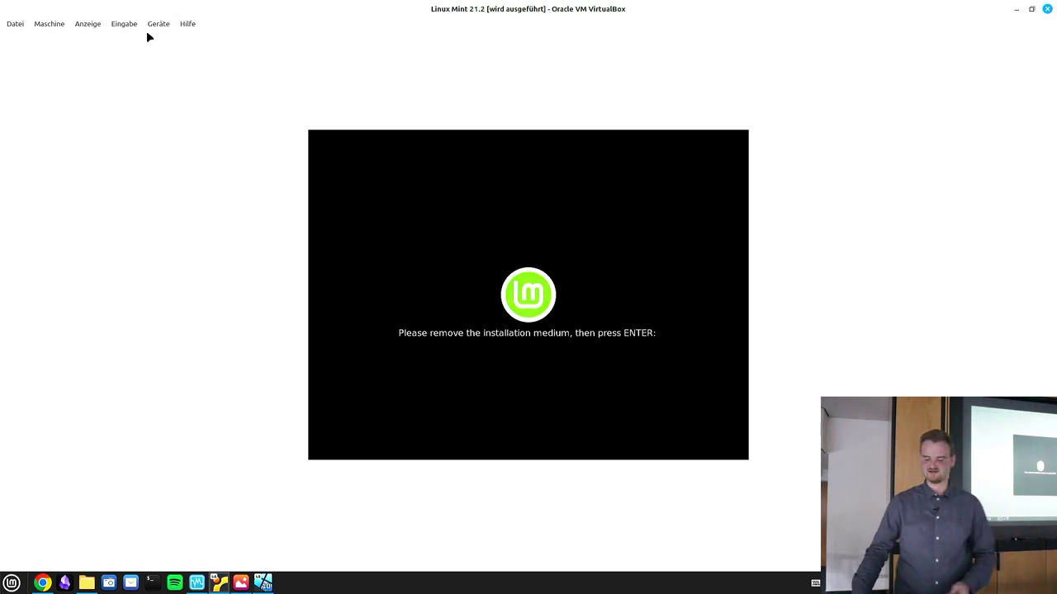
- Scale the Linux Mint 21.2 machine's virtual monitor to 150% and display it in full screen
left_click(88, 24)
mouse_move(158, 176)
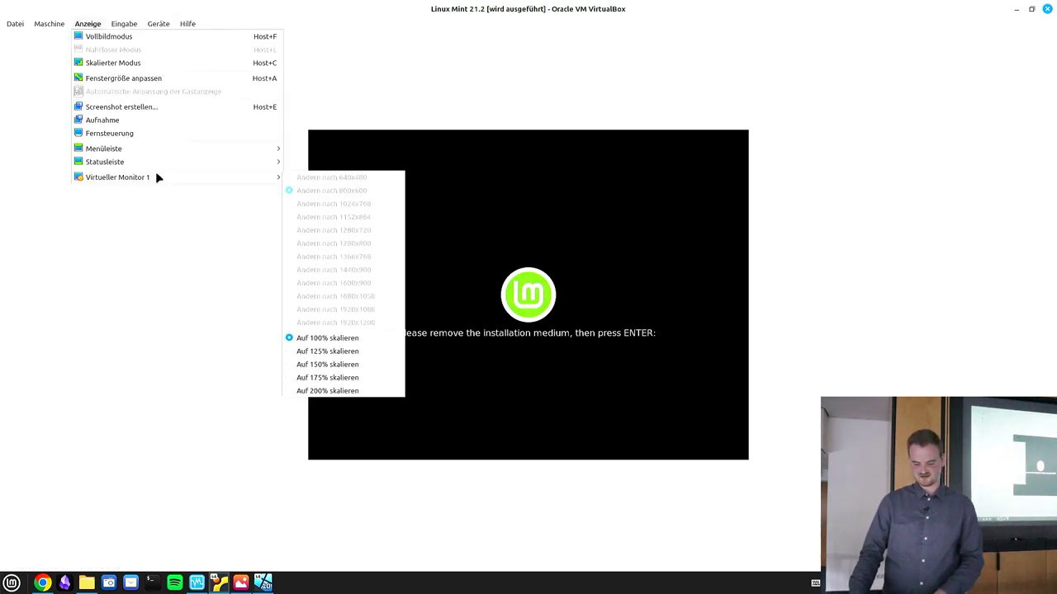
left_click(324, 366)
left_click(91, 24)
left_click(93, 28)
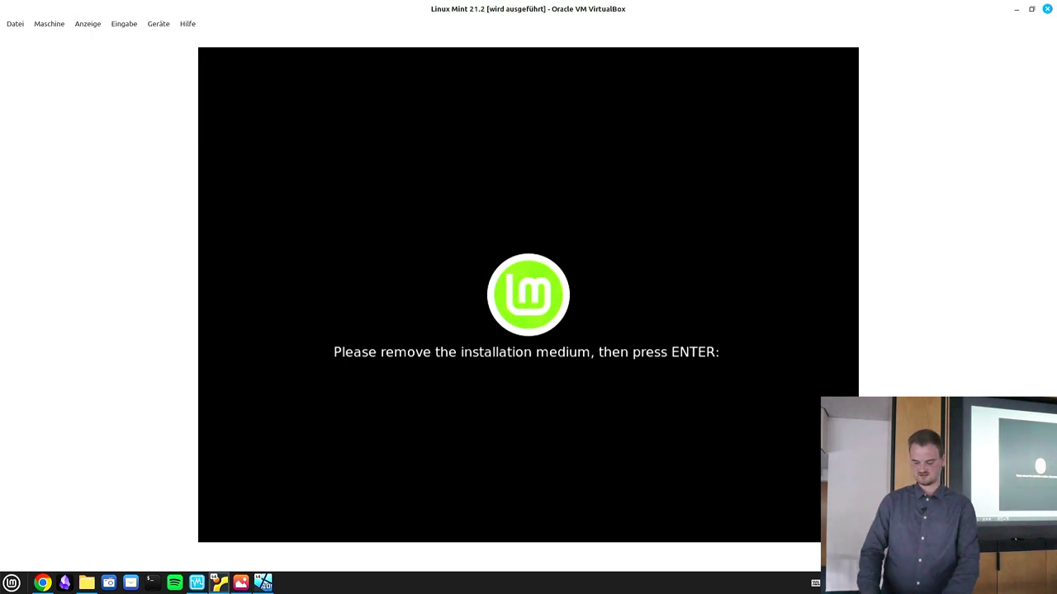
key("ctrl+f")
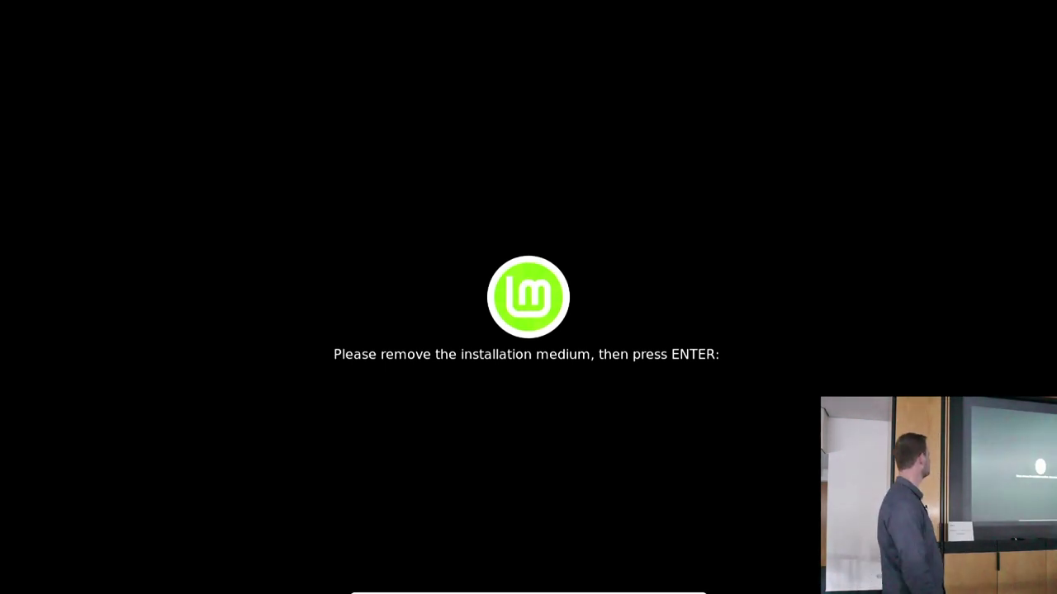
- Confirm the prompt to remove the installation medium and start the Linux Mint 21.2 virtual machine again
key("Return")
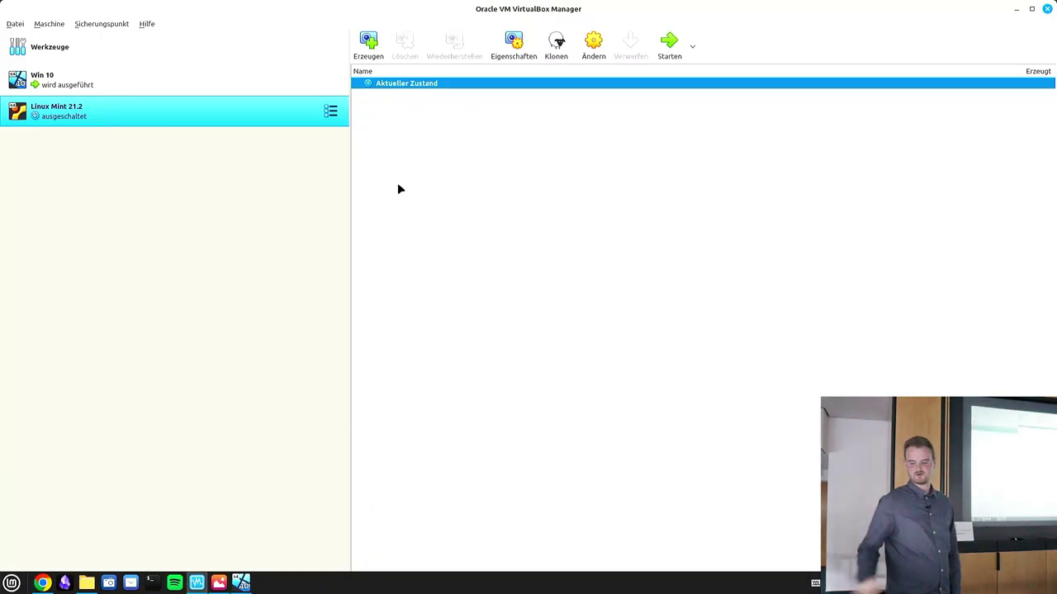
left_click(660, 43)
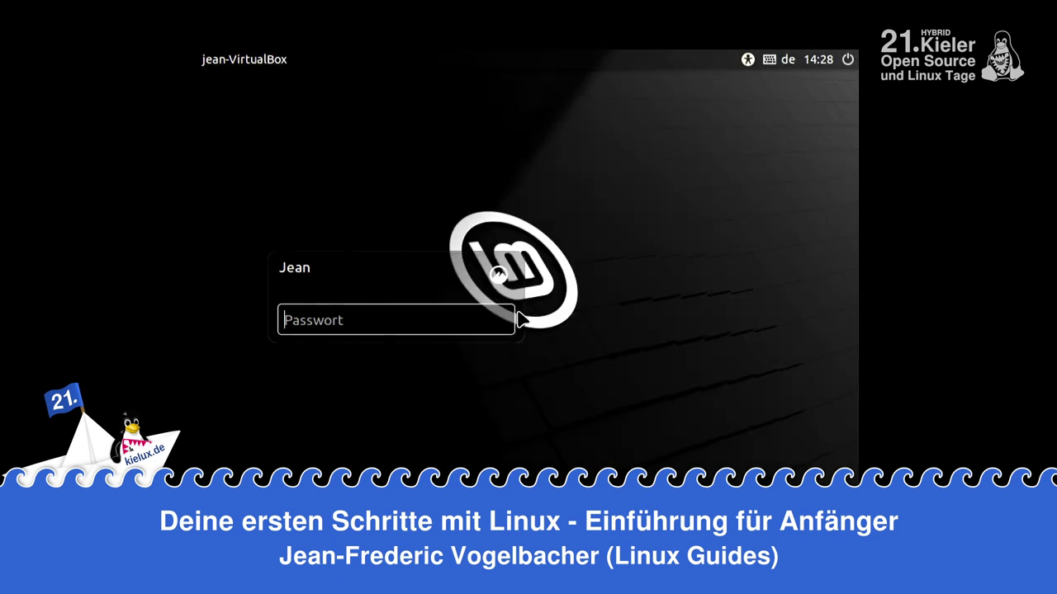
- Log in to the installed Linux Mint system with the account password
type("*****")
key("BackSpace")
key("BackSpace")
key("BackSpace")
key("BackSpace")
key("BackSpace")
type("********")
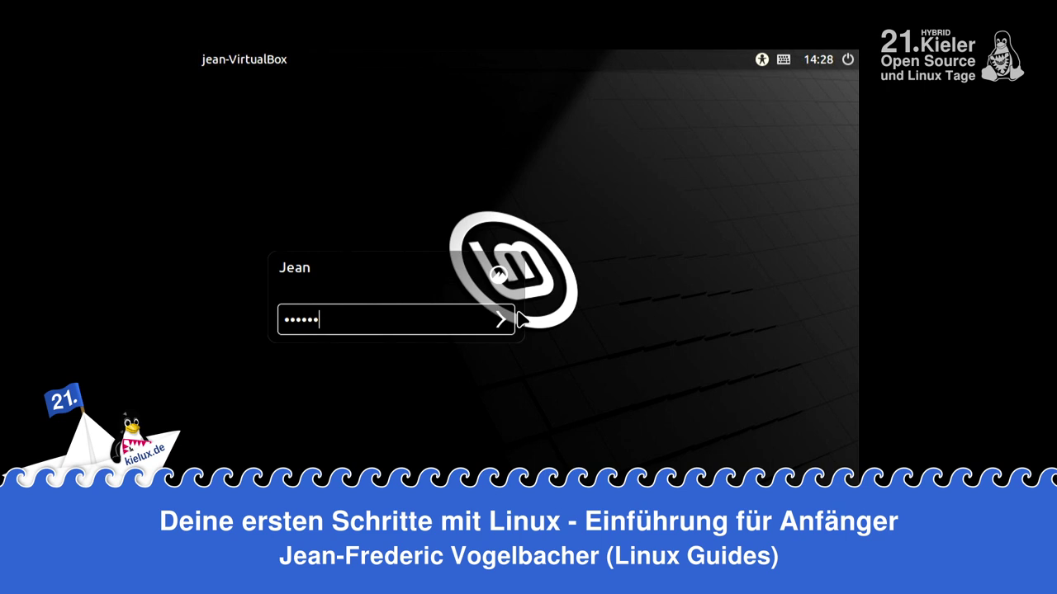
key("Return")
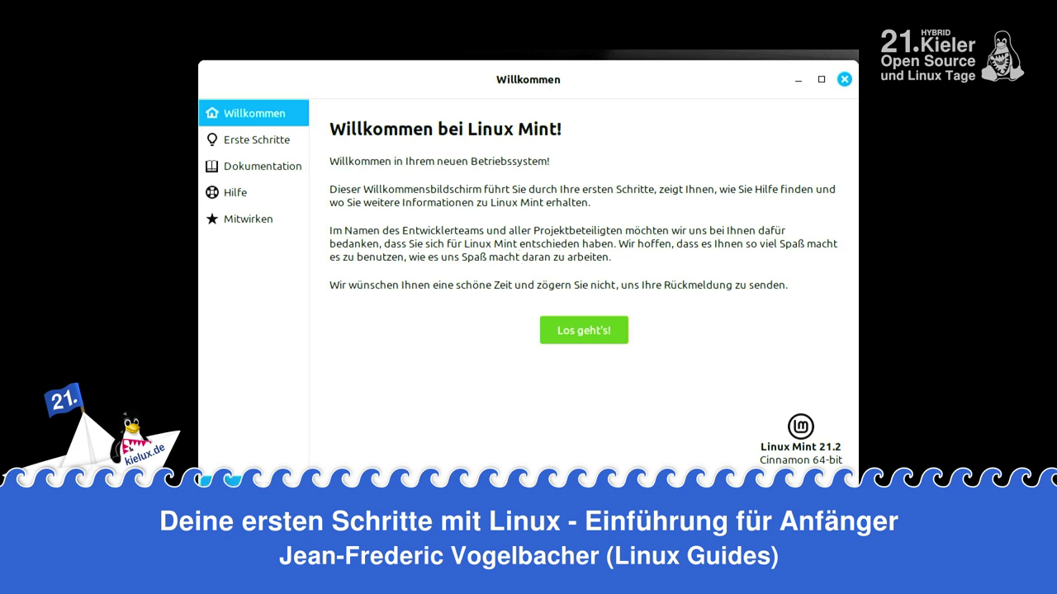
- Search the applications for "bild" and open the Bildschirm display settings
key("super")
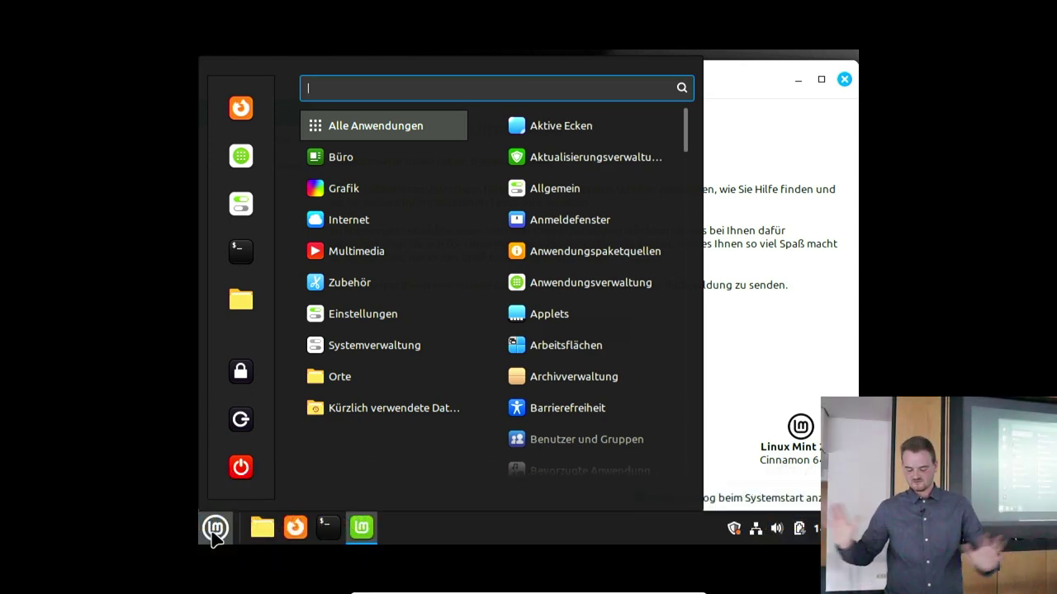
type("billicht")
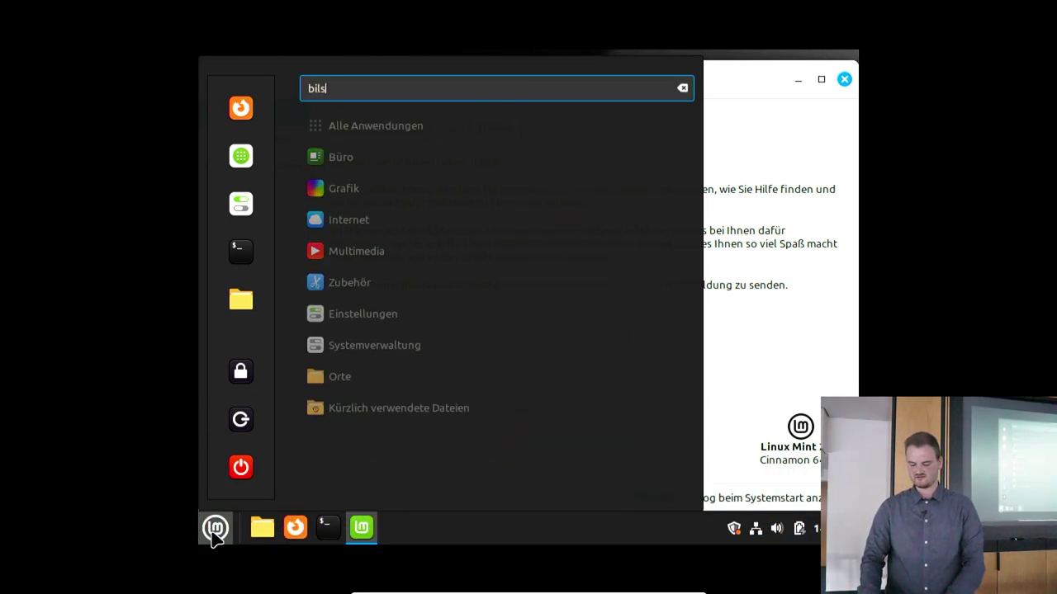
key("BackSpace")
key("BackSpace")
key("BackSpace")
key("BackSpace")
key("BackSpace")
key("BackSpace")
key("BackSpace")
type("d")
key("Down")
key("Down")
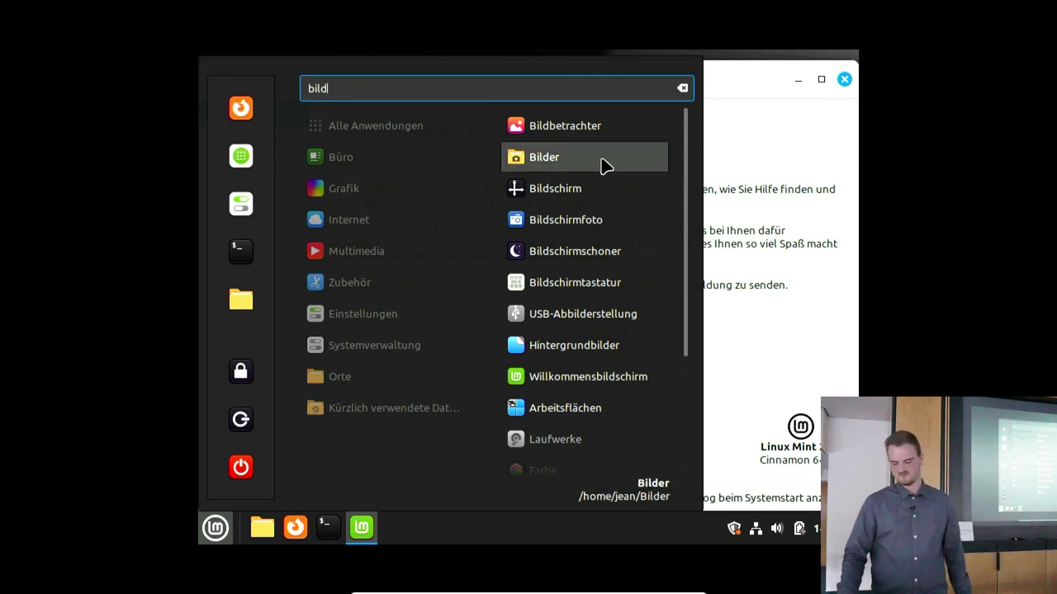
left_click(613, 190)
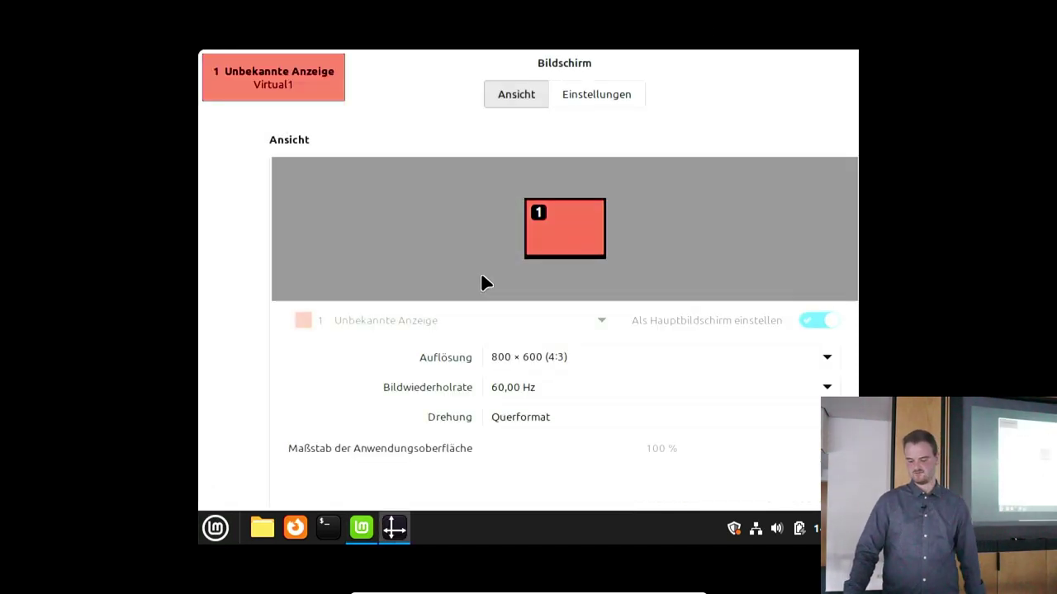
- Try a display resolution of 1280 × 720 (16:9) for the installed system and check how it fits the full-screen view
left_click(583, 361)
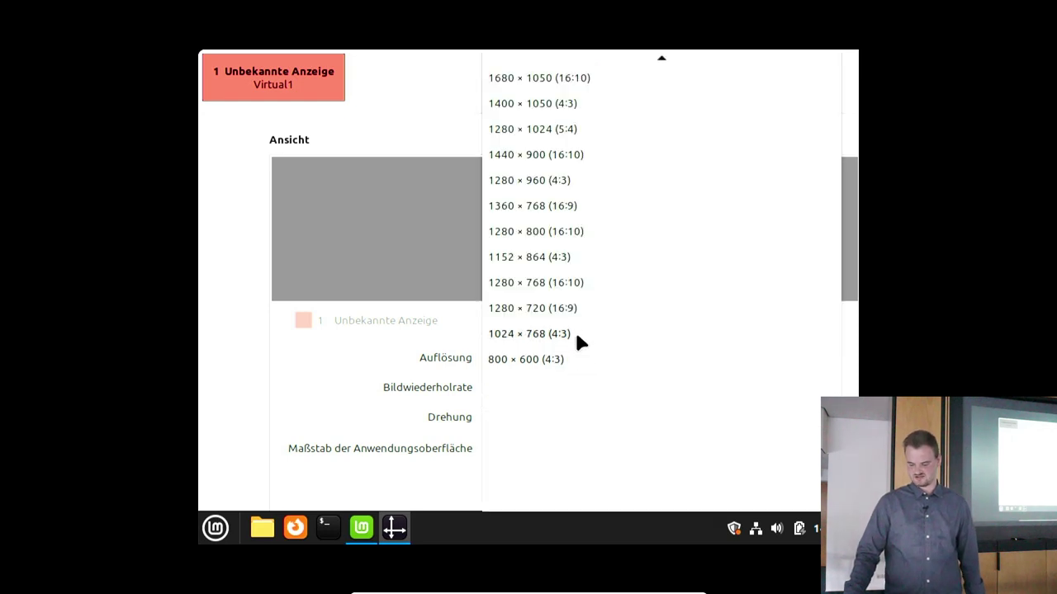
left_click(581, 308)
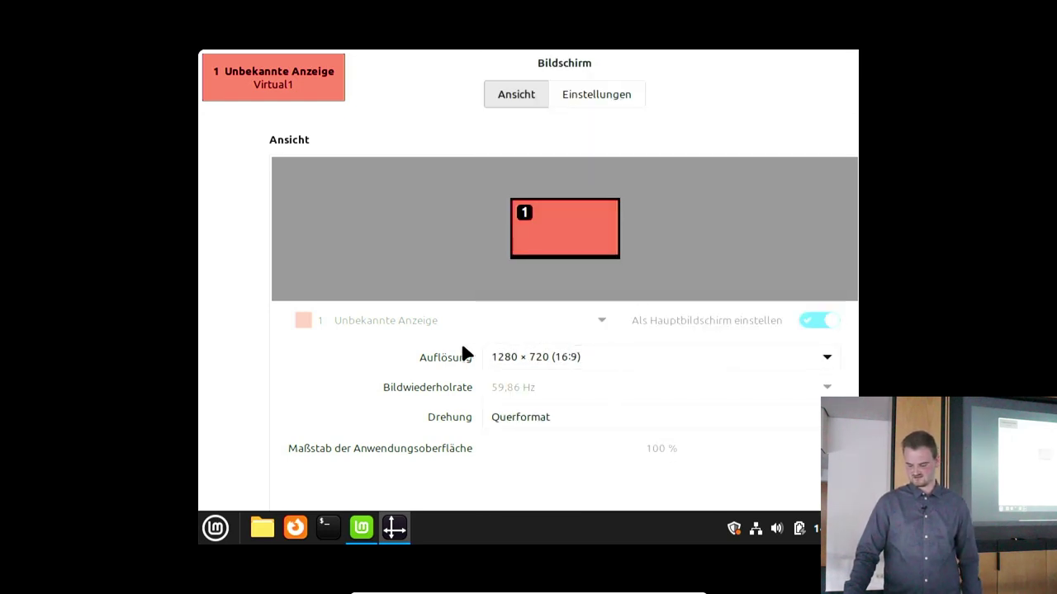
scroll(413, 371, "down", 4)
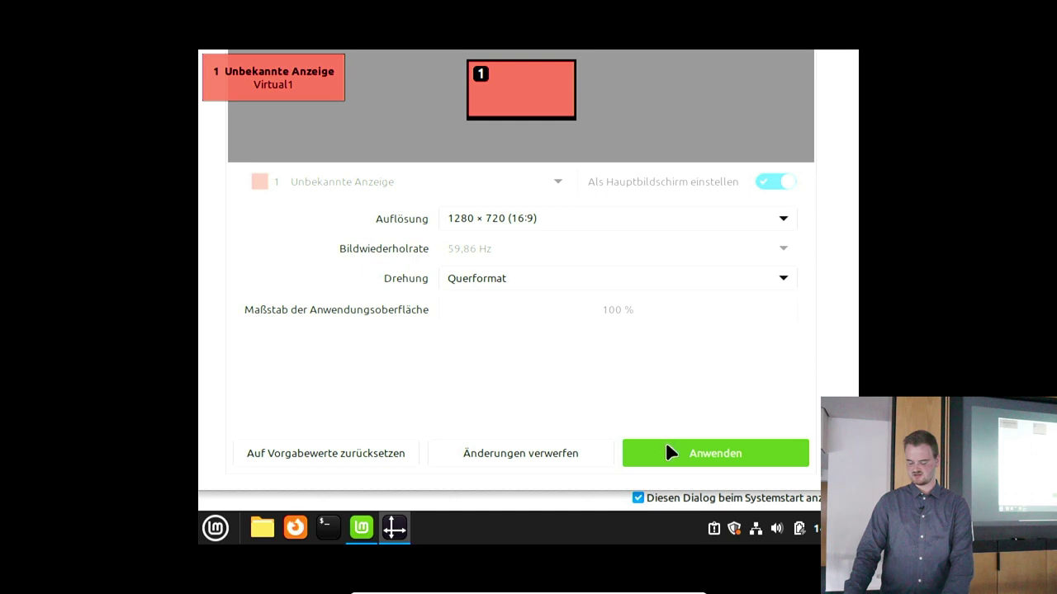
left_click(670, 456)
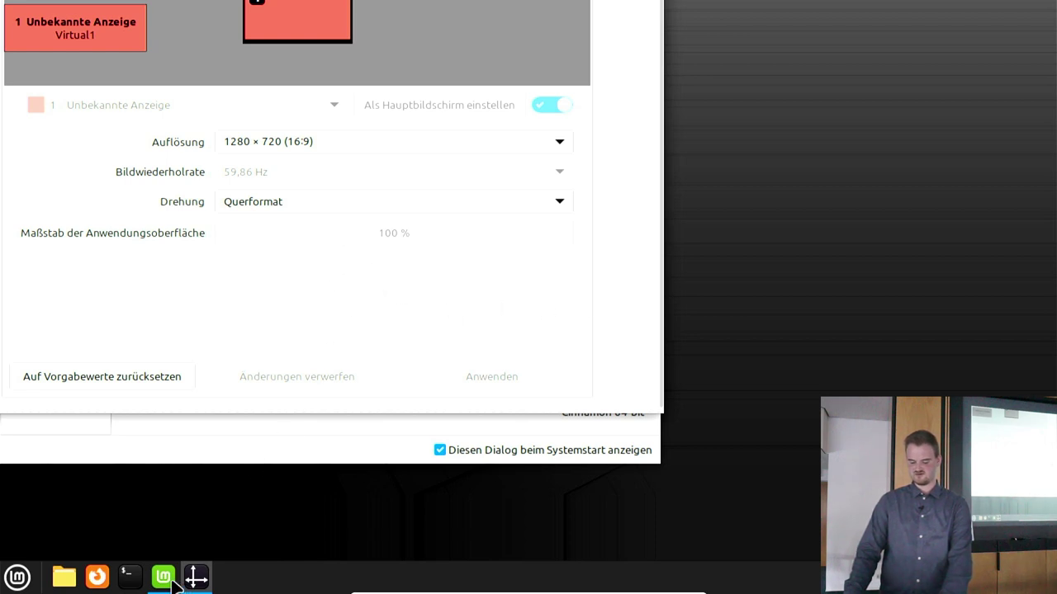
key("alt+Tab")
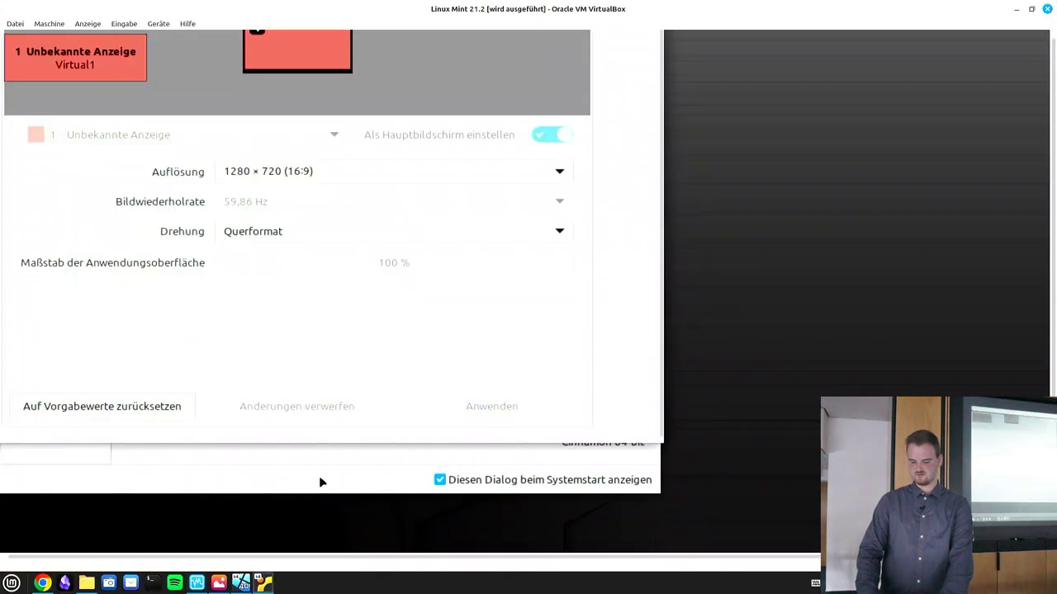
key("alt+Tab")
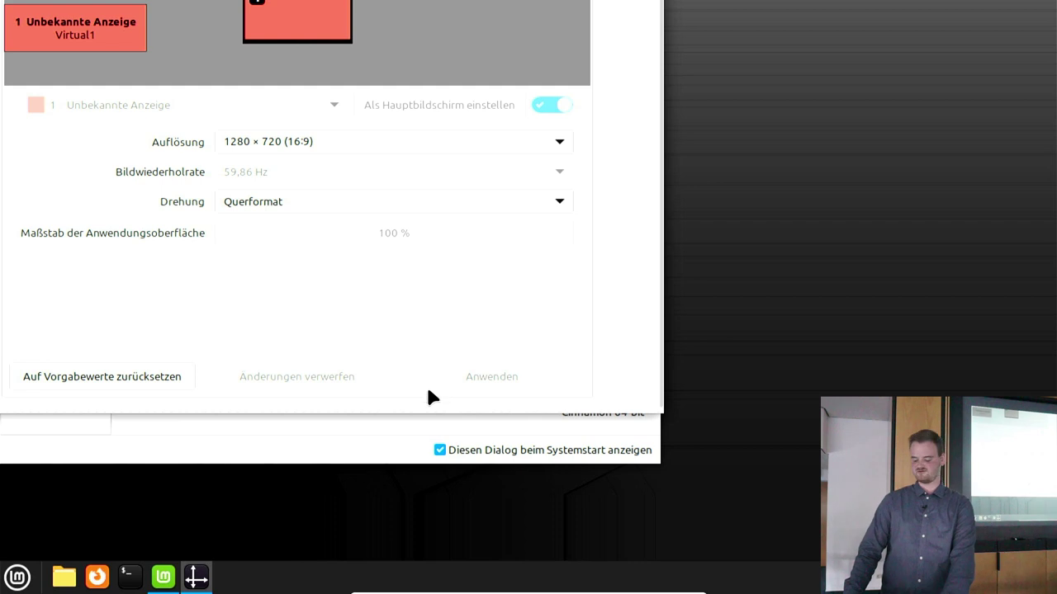
- Power off the Linux Mint 21.2 virtual machine and start it again from VirtualBox Manager
key("ctrl+q")
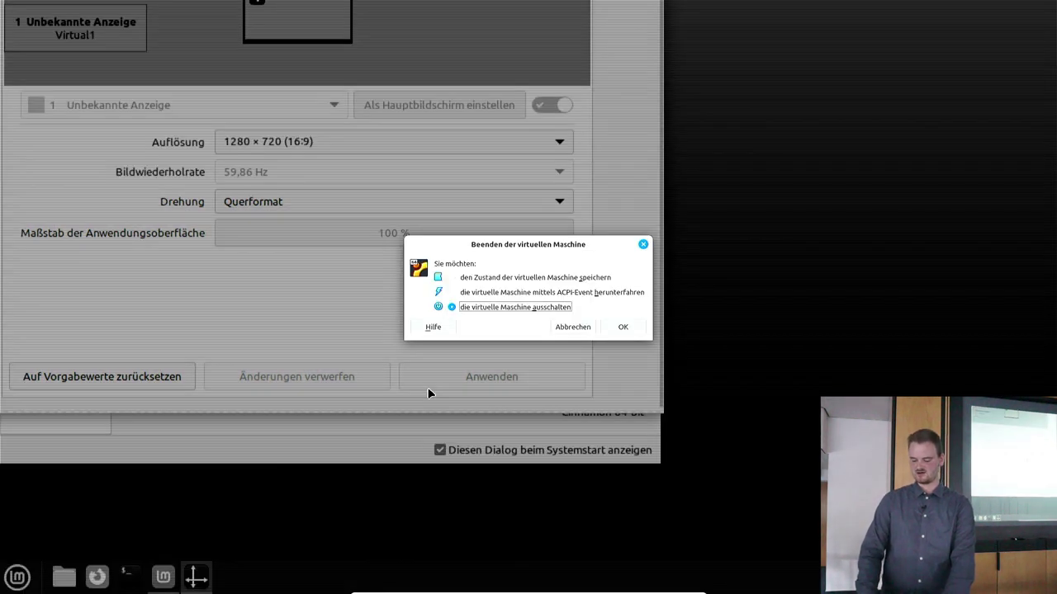
key("Return")
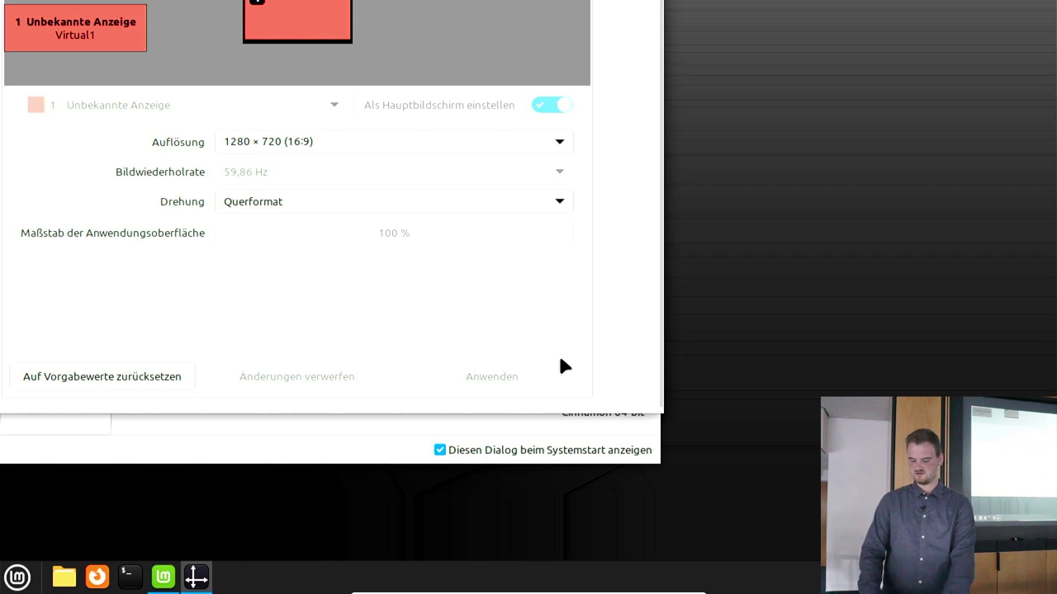
key("ctrl+q")
key("Down")
key("Return")
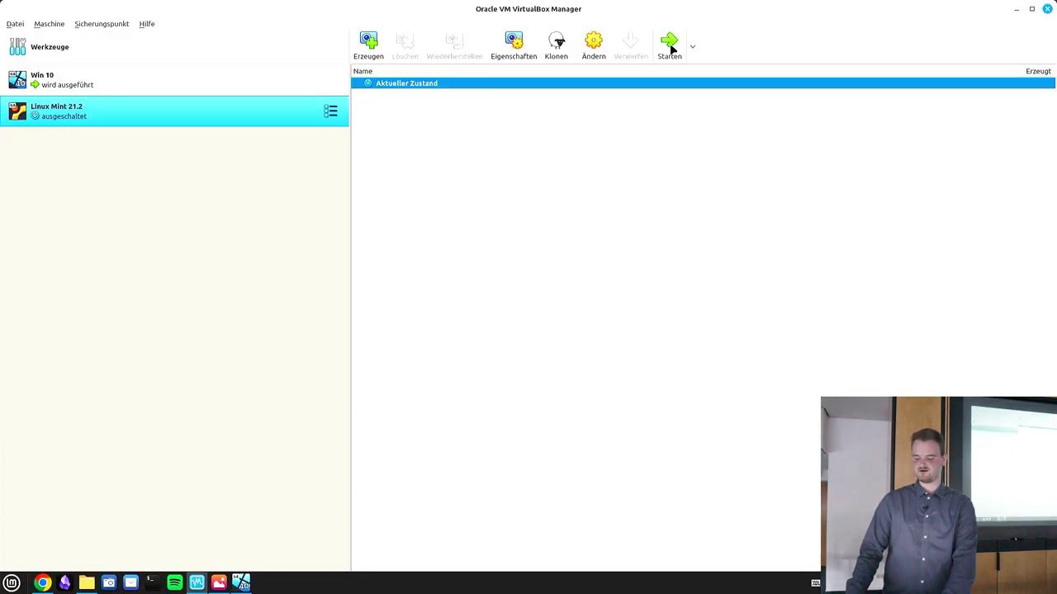
key("Return")
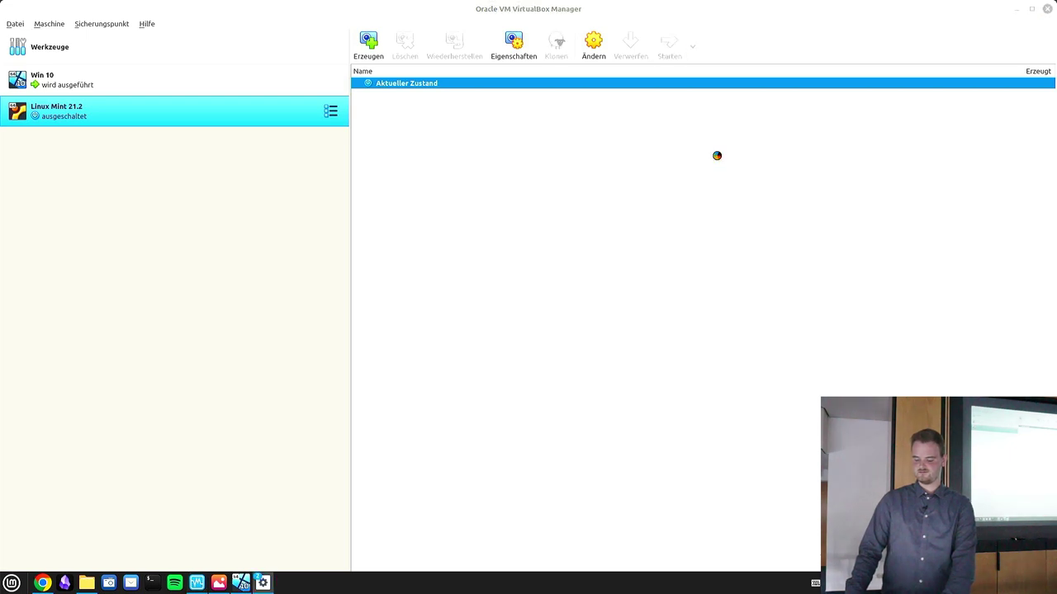
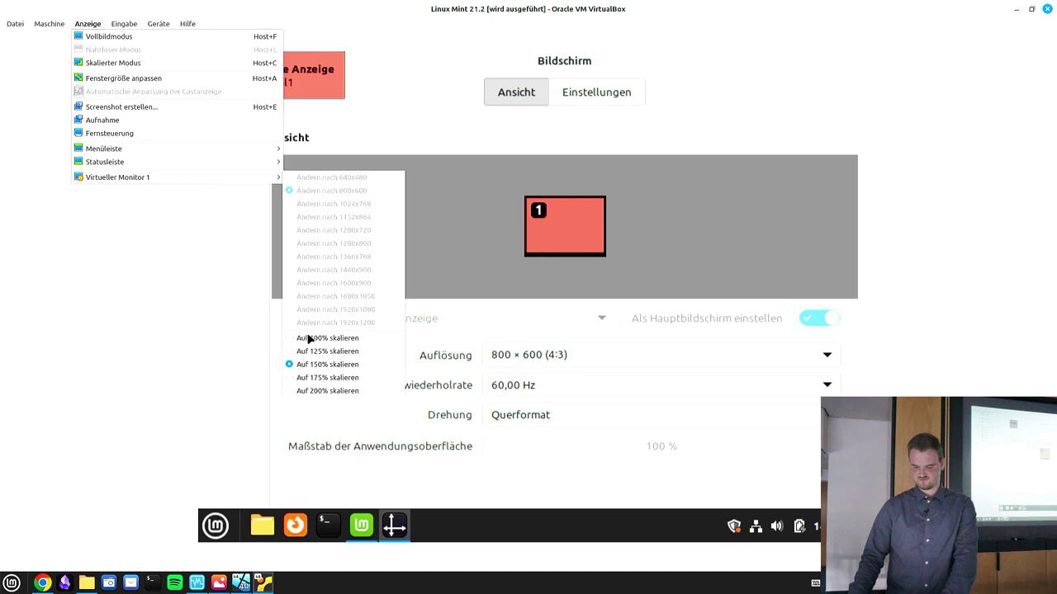
- Scale the Linux Mint 21.2 machine's virtual monitor to 100% and display the machine in full screen
left_click(307, 339)
key("ctrl+f")
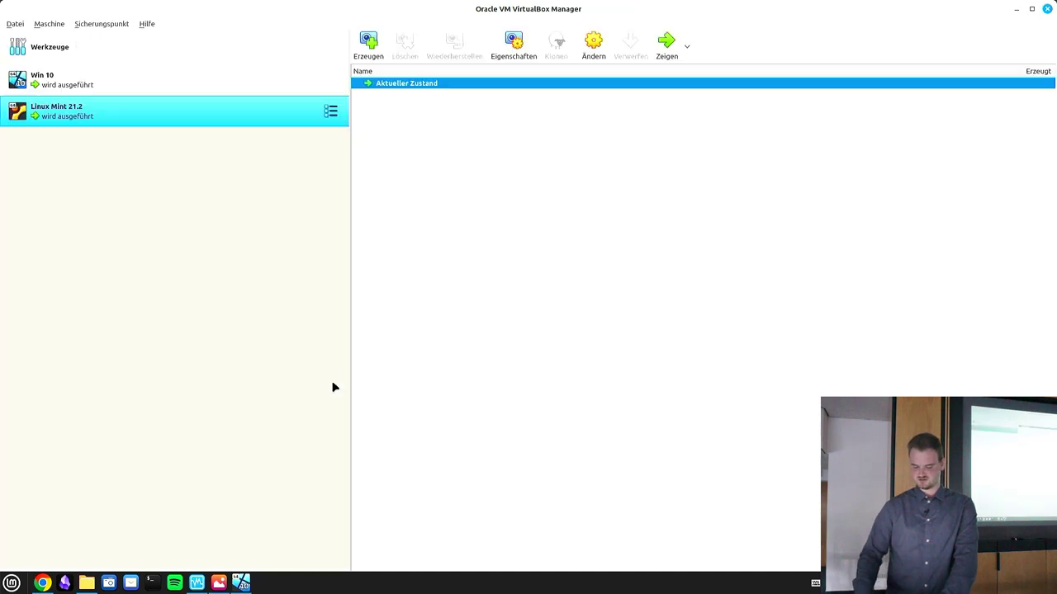
left_click(319, 450)
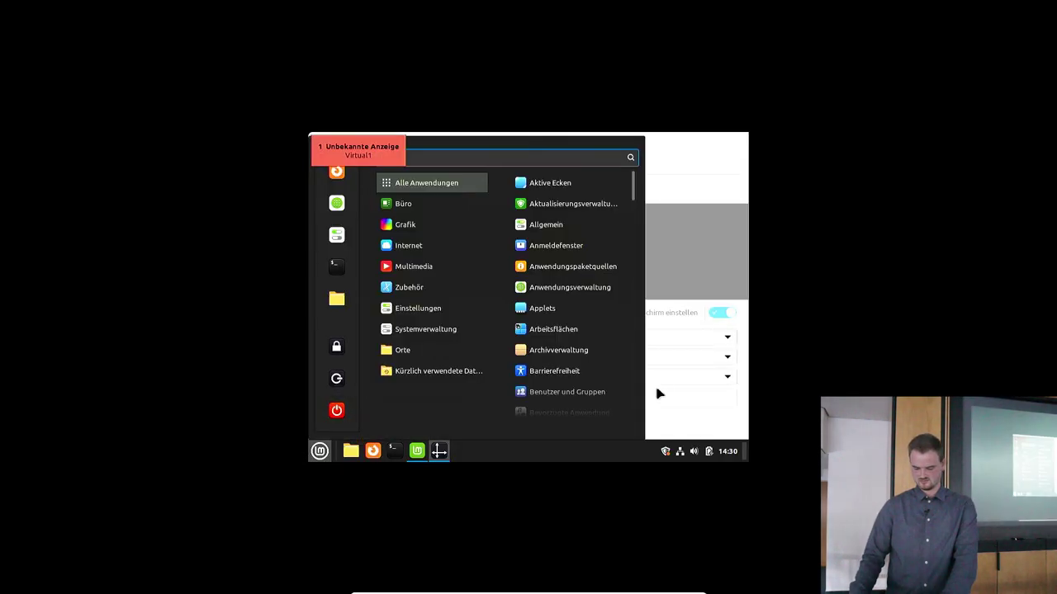
left_click(728, 267)
- Set the display resolution to 1920 × 1080 (16:9), apply it and keep the new configuration
left_click(558, 342)
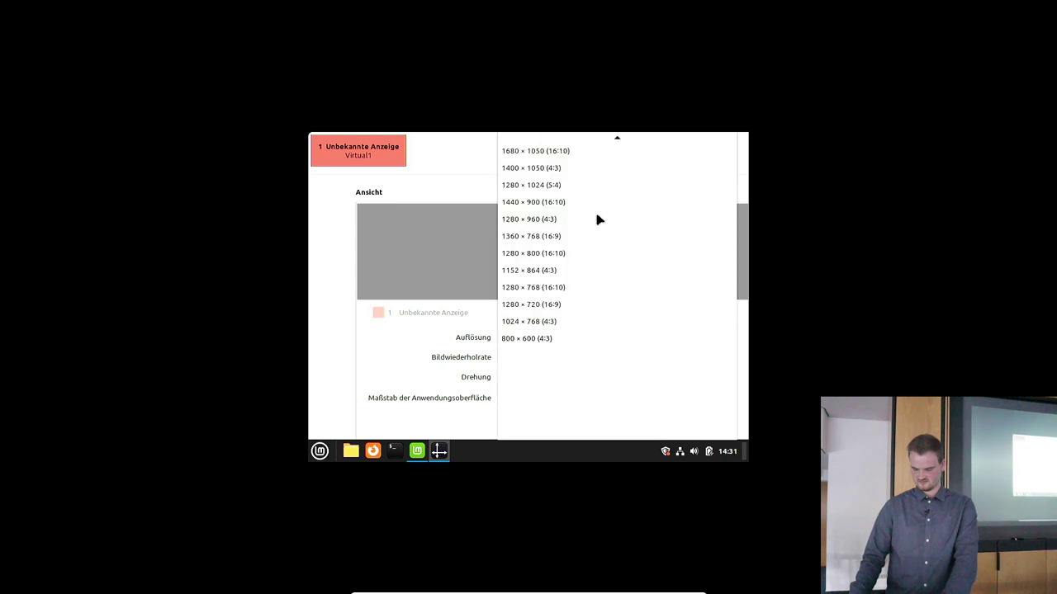
scroll(569, 177, "up", 3)
scroll(563, 162, "up", 5)
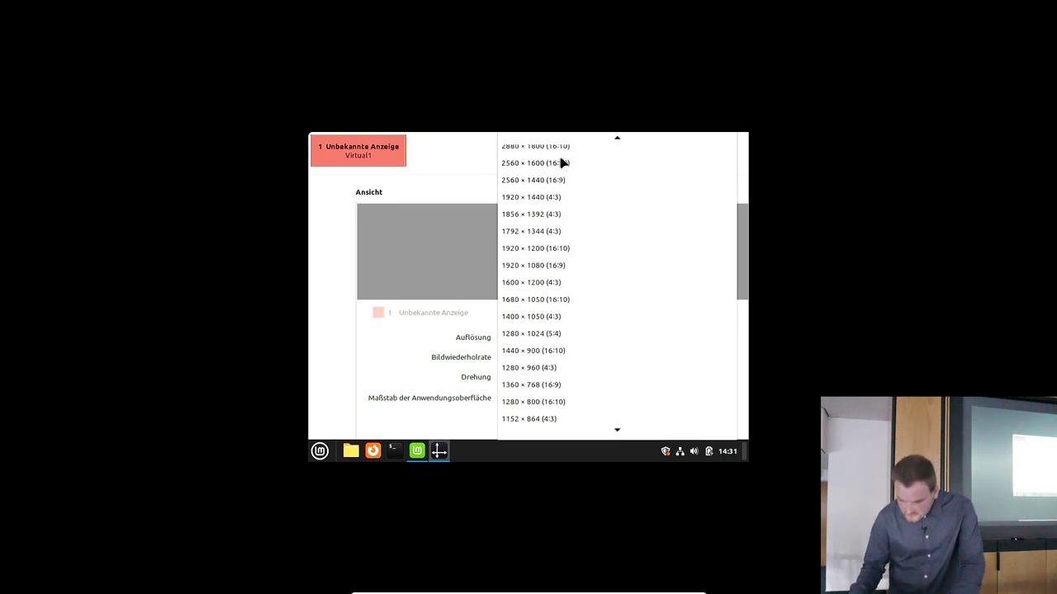
left_click(601, 302)
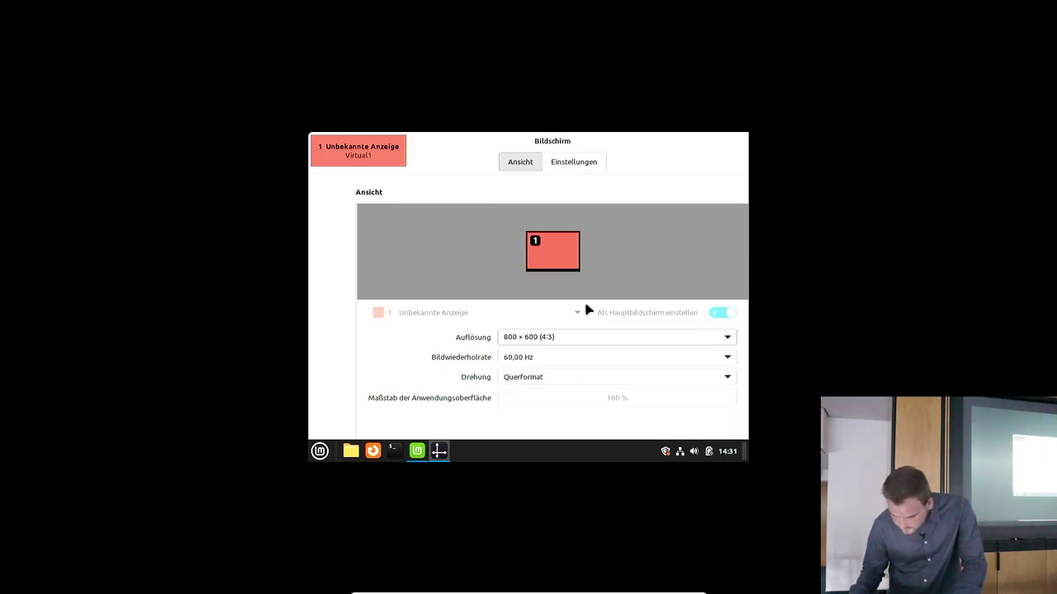
left_click_drag(648, 419, 511, 267)
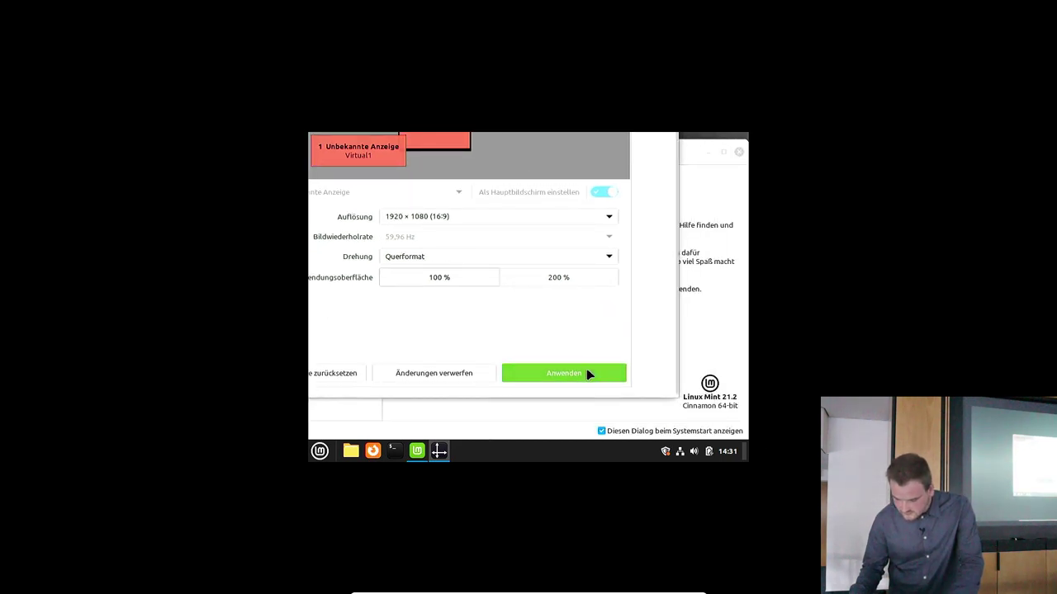
left_click(587, 370)
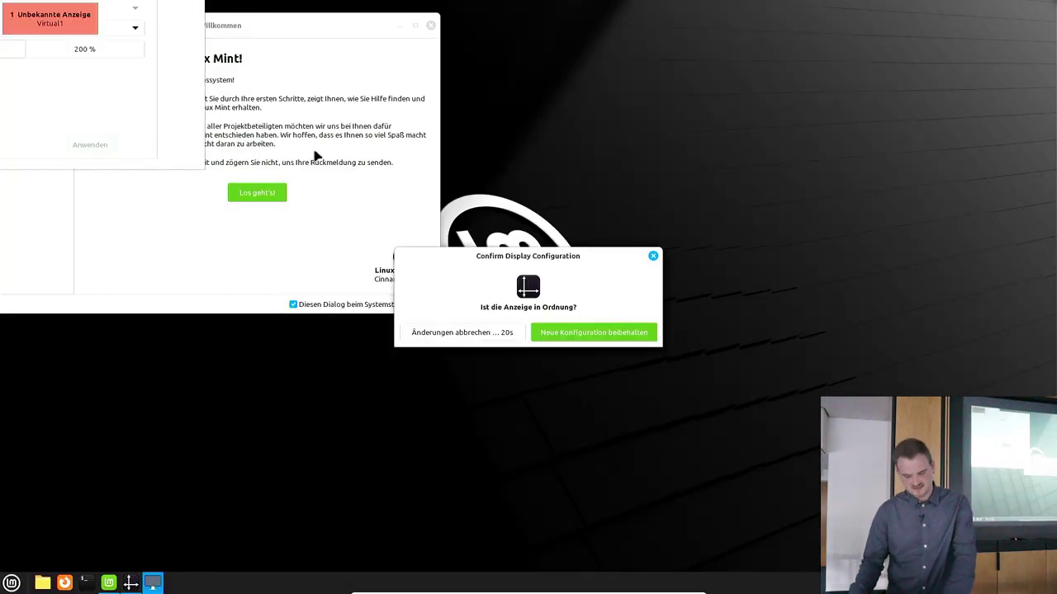
left_click(573, 333)
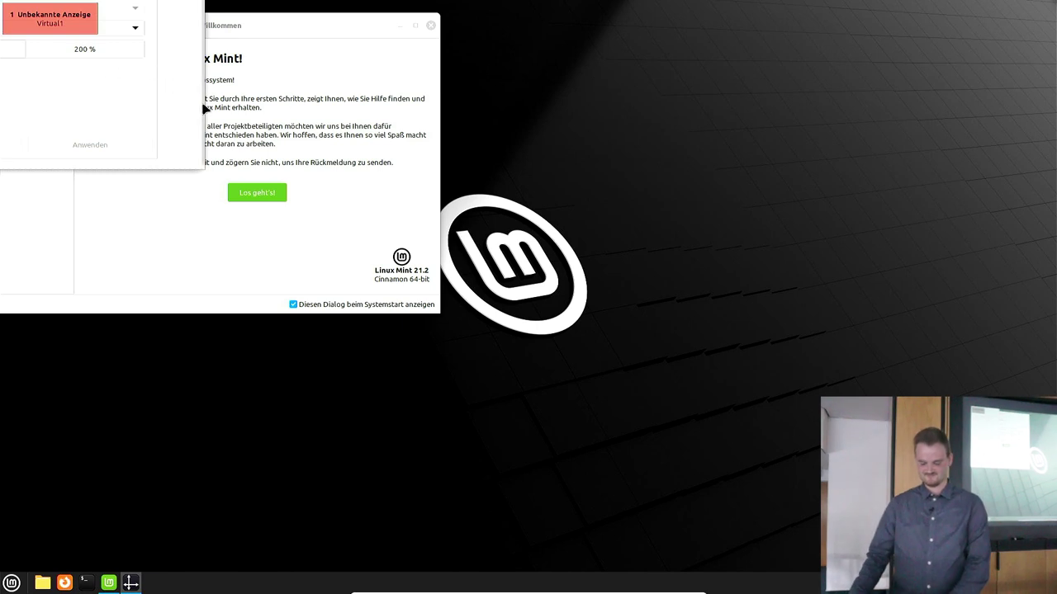
- Close the display settings and show Erste Schritte in the welcome window, repositioned near the middle of the desktop
left_click_drag(189, 113, 520, 354)
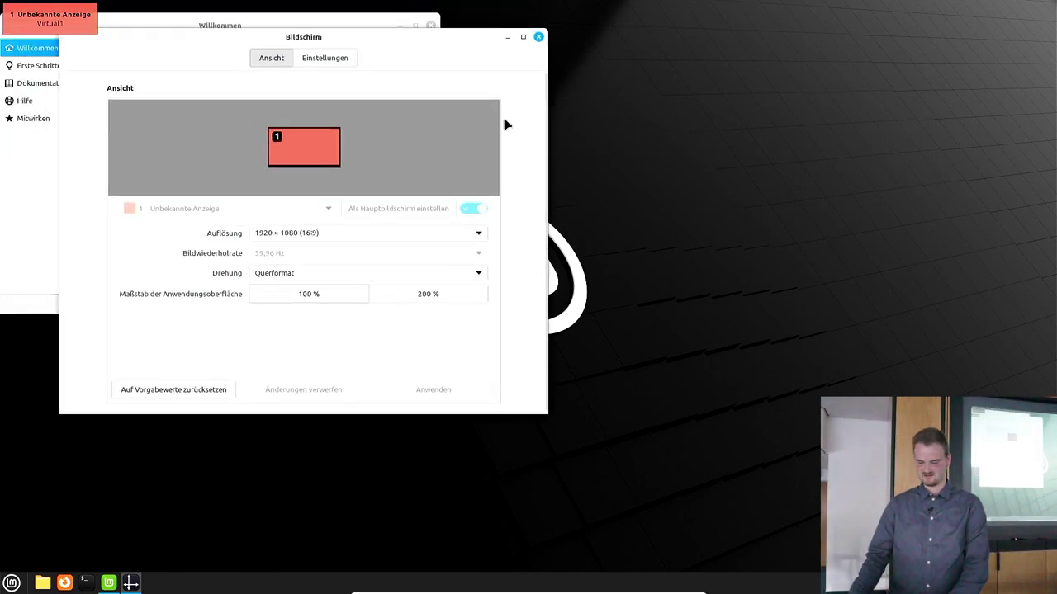
left_click(539, 37)
left_click_drag(352, 25, 609, 124)
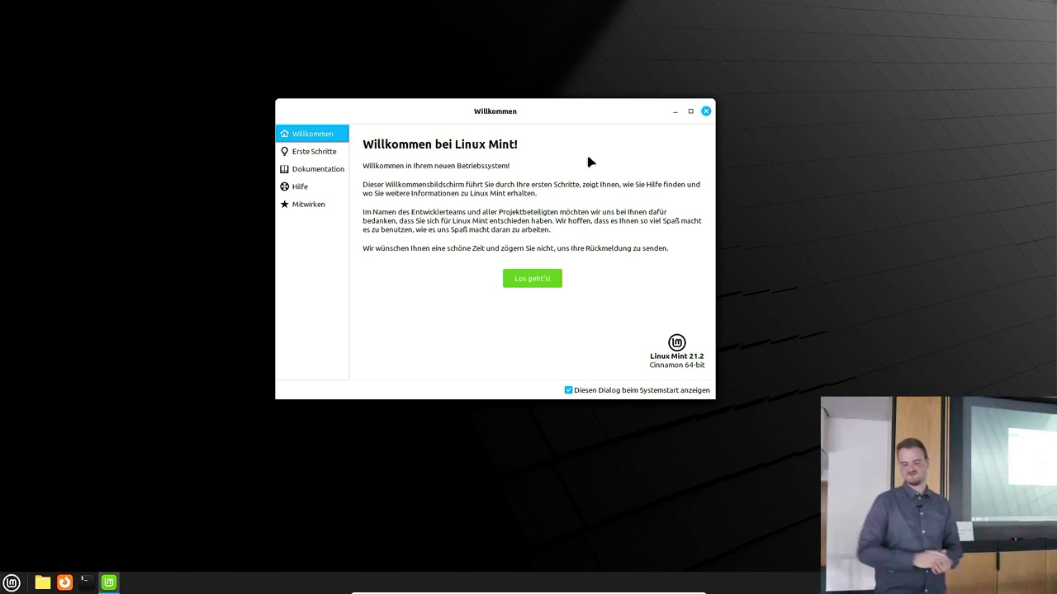
left_click(529, 280)
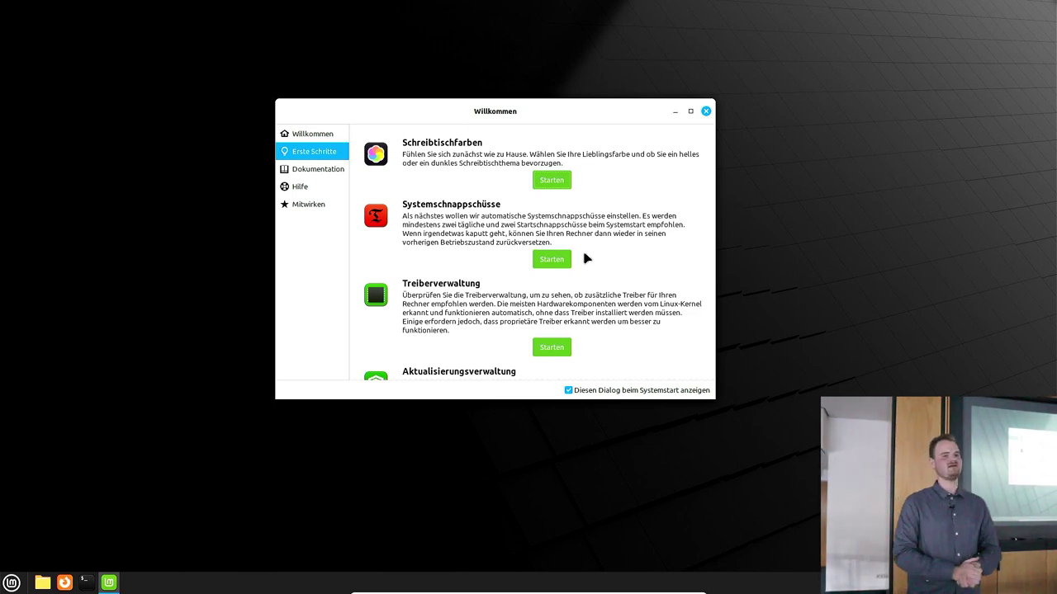
- Launch Firefox and load linux-assistant.org in a maximized window, with the Firefox Privacy Notice page closed
left_click(65, 583)
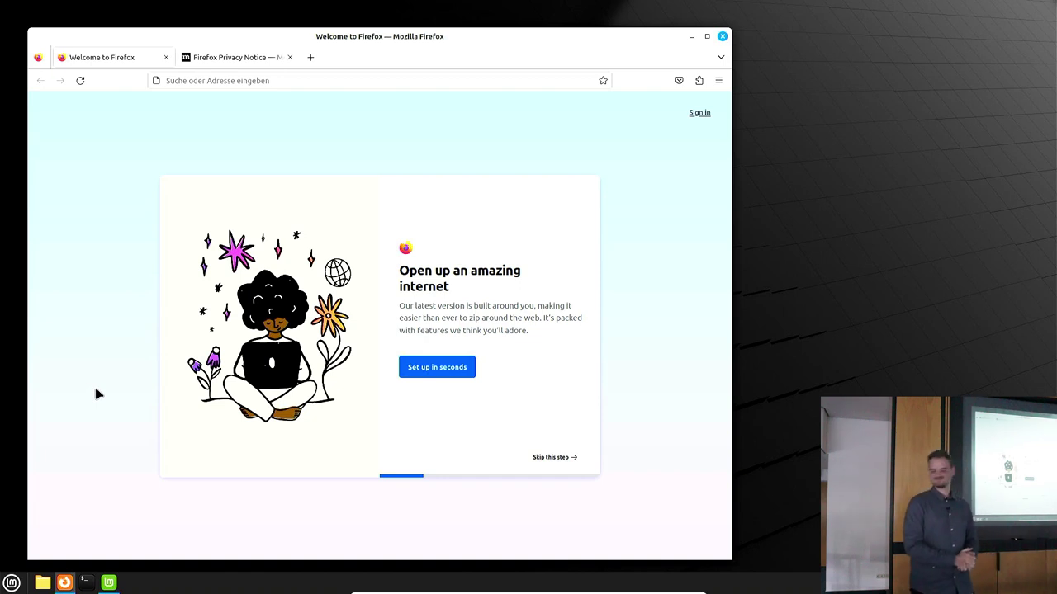
left_click(396, 80)
type("linux")
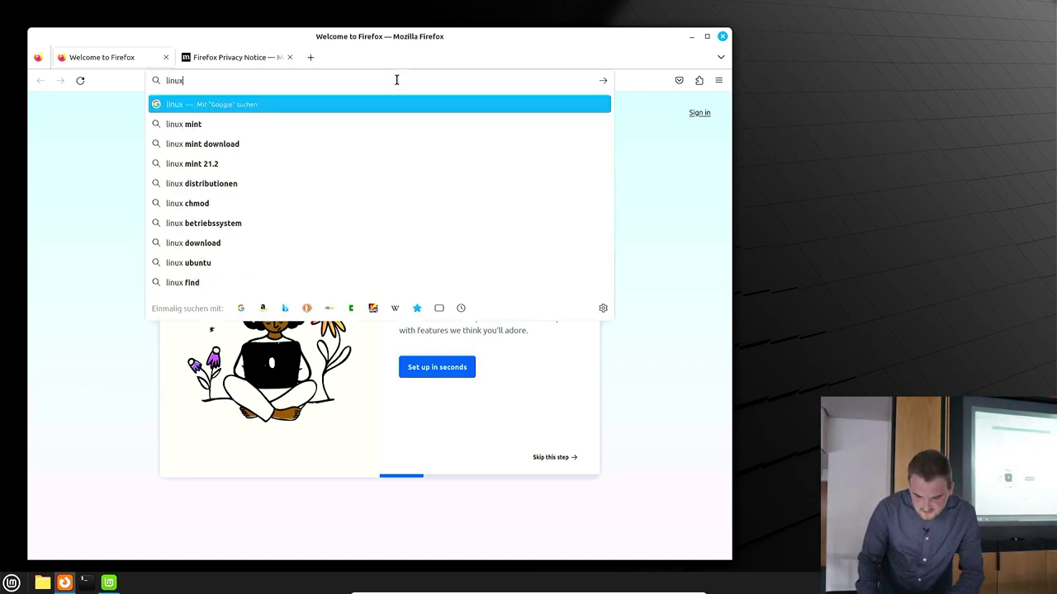
type("-ass")
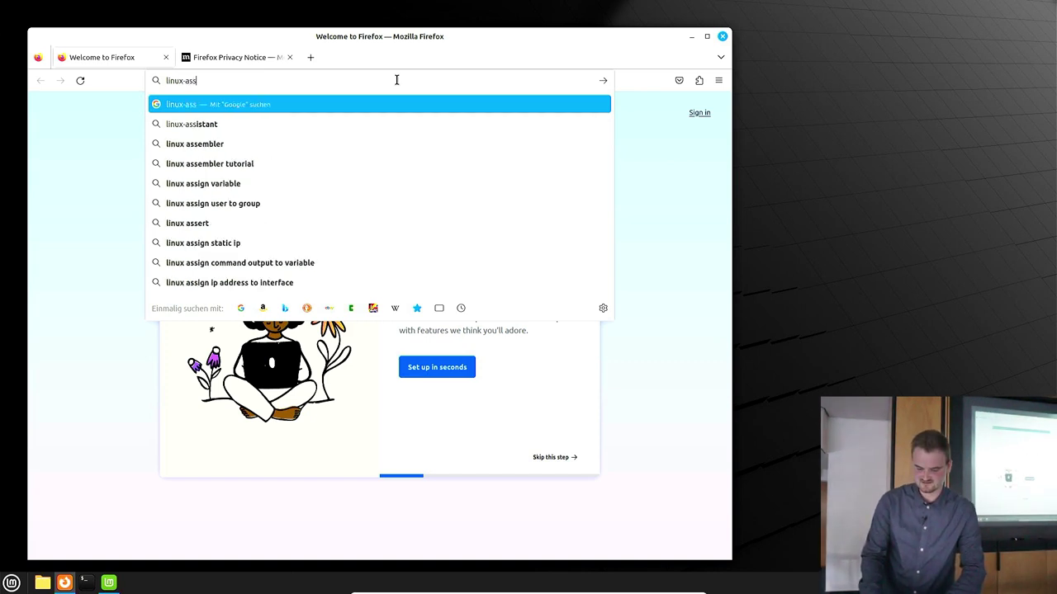
type("istant.or")
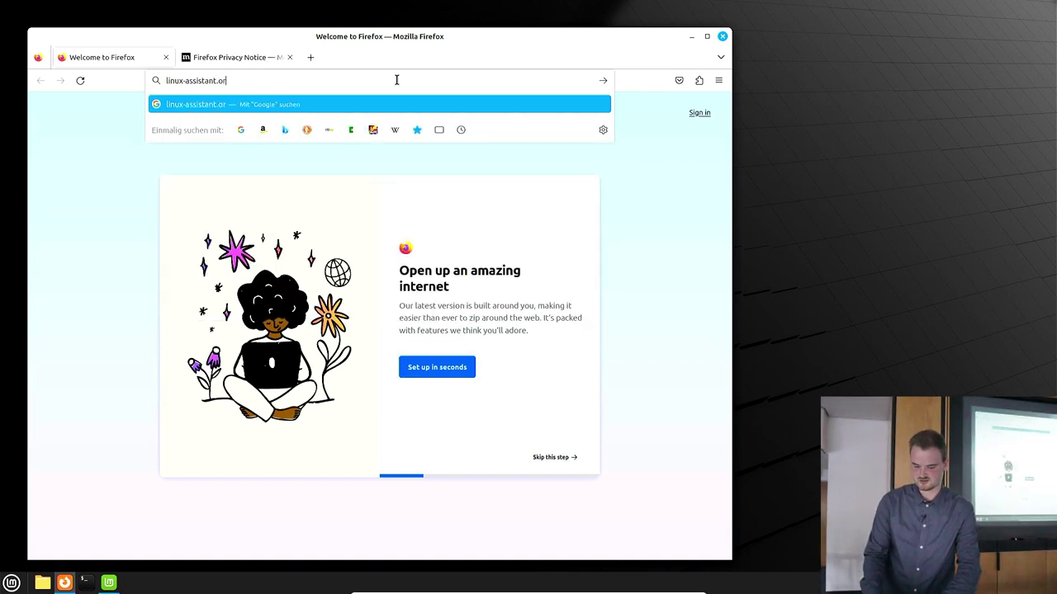
type("g")
key("Return")
left_click(707, 37)
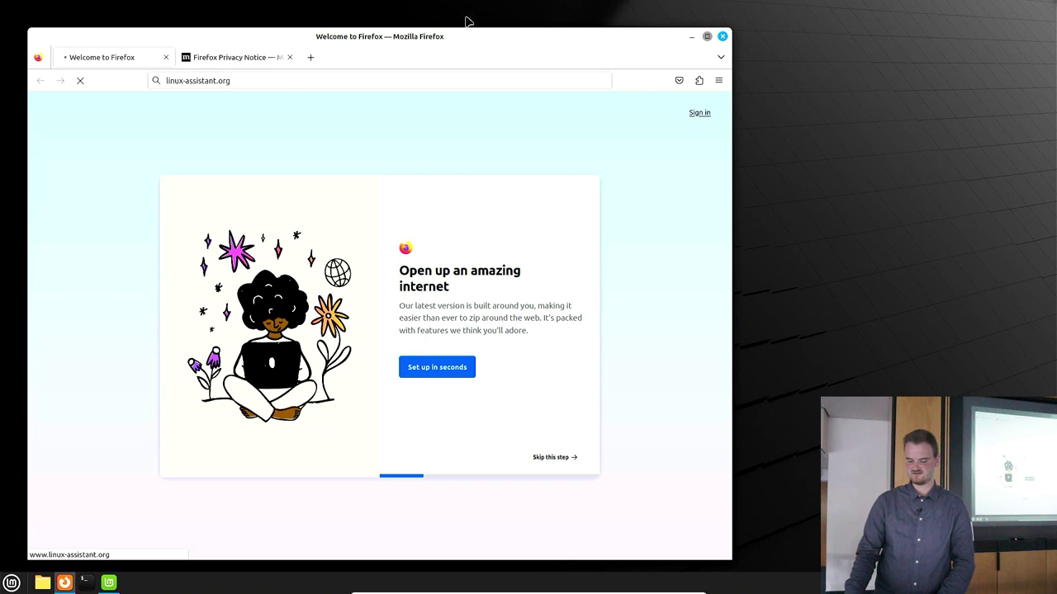
left_click(261, 30)
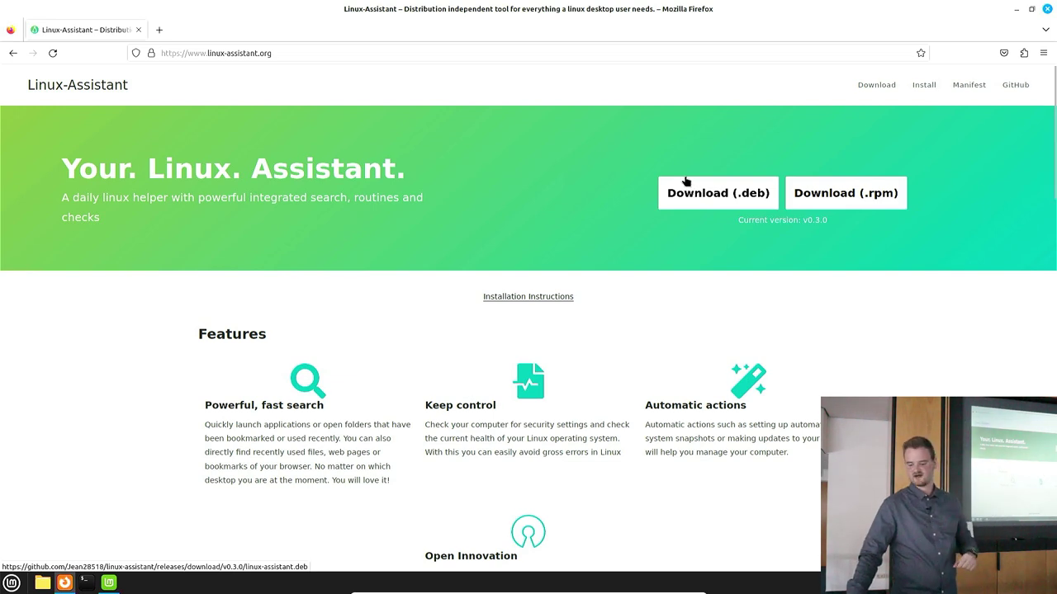
- Try to download and install linux-assistant.deb, authenticating with the account password, then view the error details and dismiss the error
left_click(682, 189)
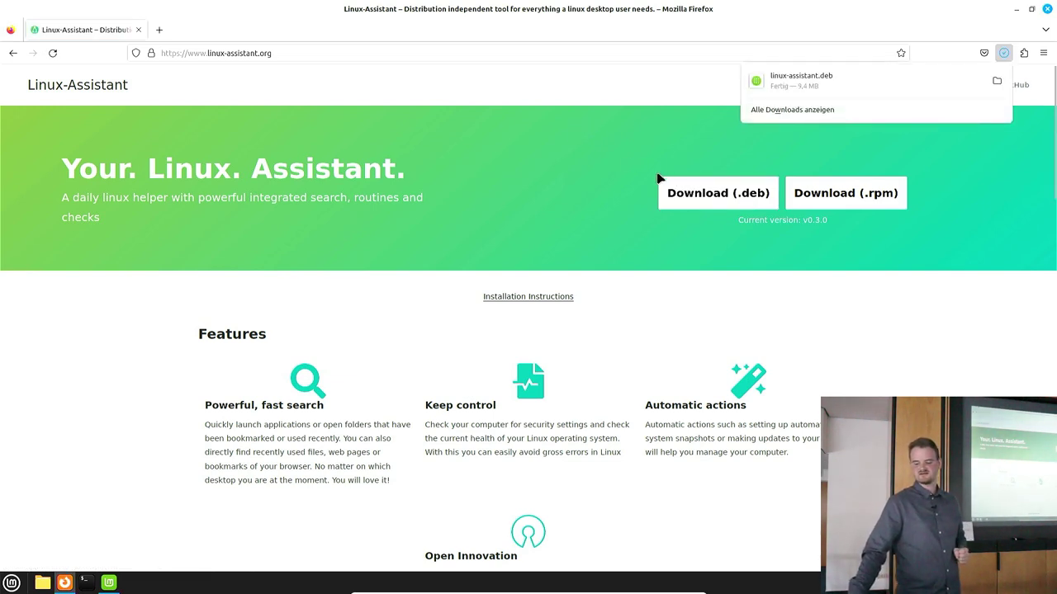
left_click(785, 78)
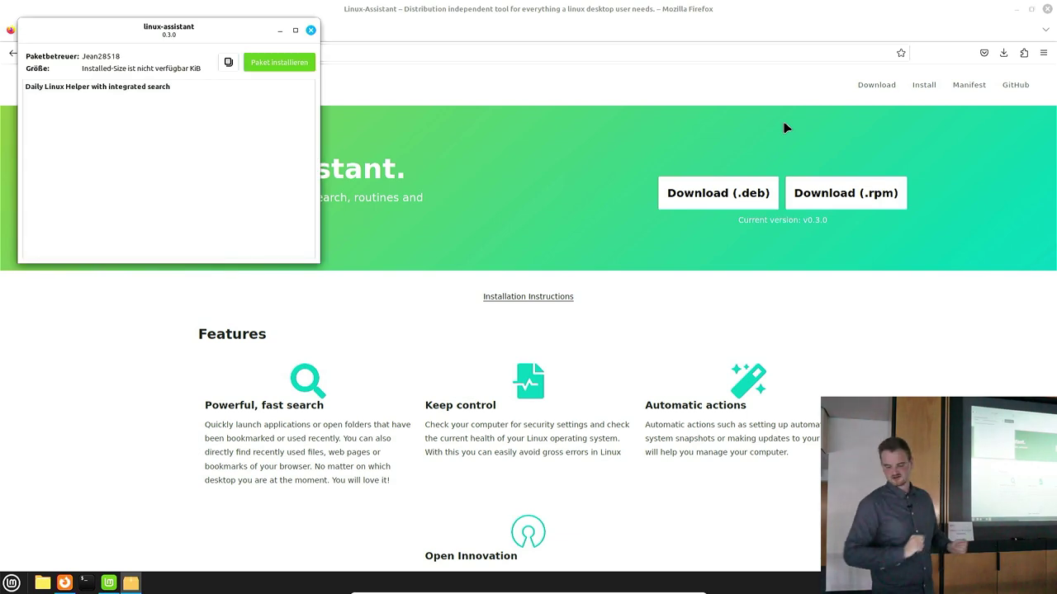
left_click(282, 68)
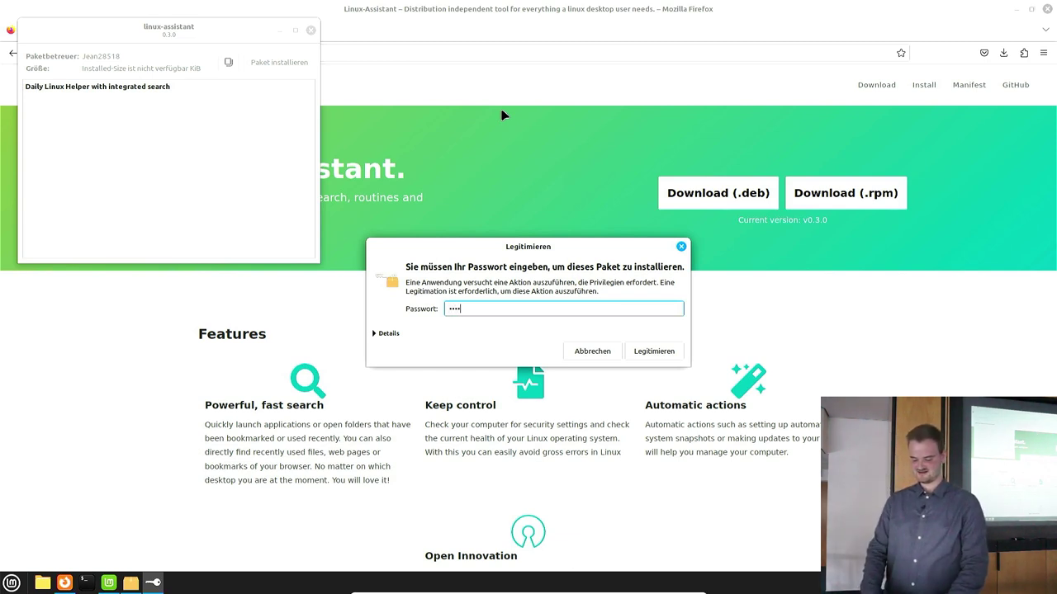
key("Return")
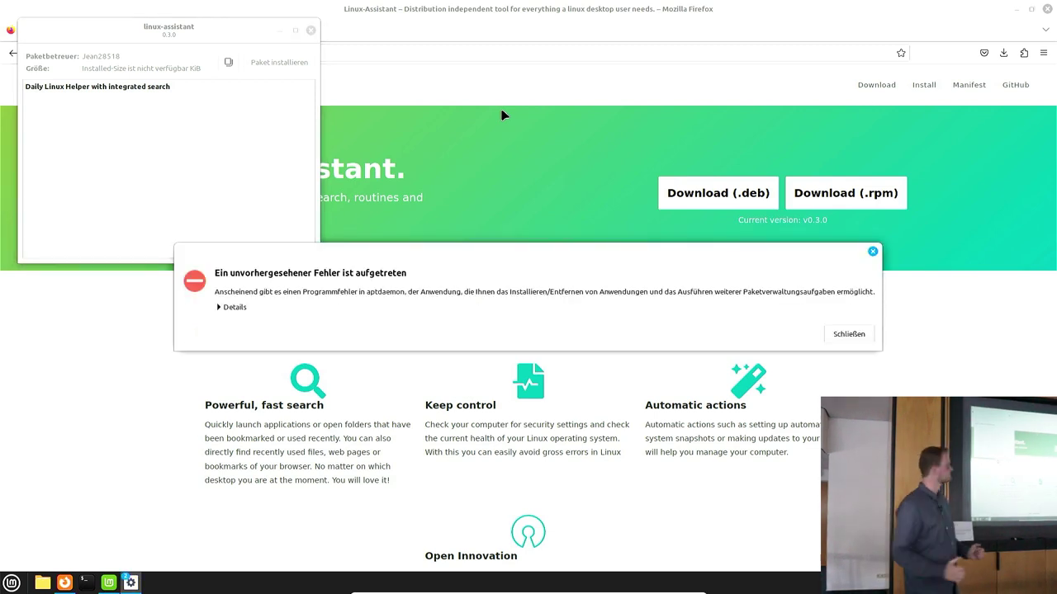
left_click(229, 309)
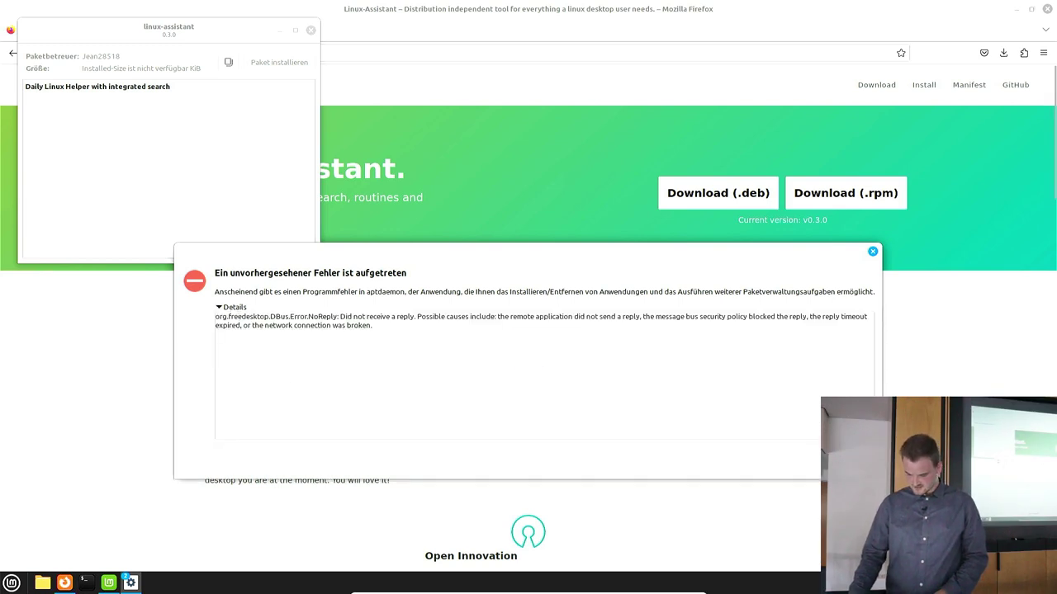
key("Escape")
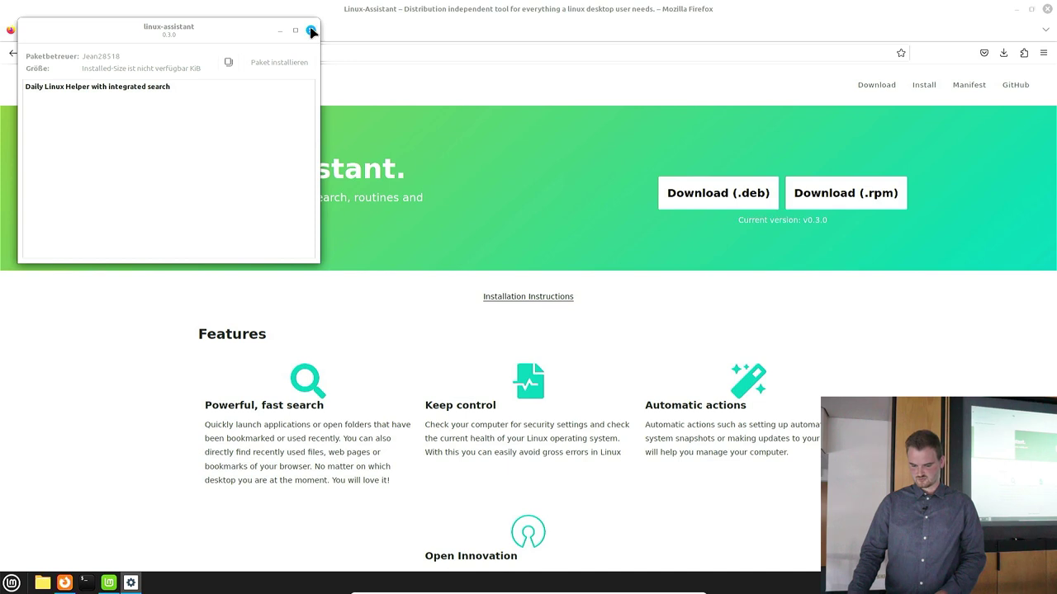
- Download the Linux-Assistant .deb package again, install it by authenticating with the account password, and close its installer window
left_click(691, 192)
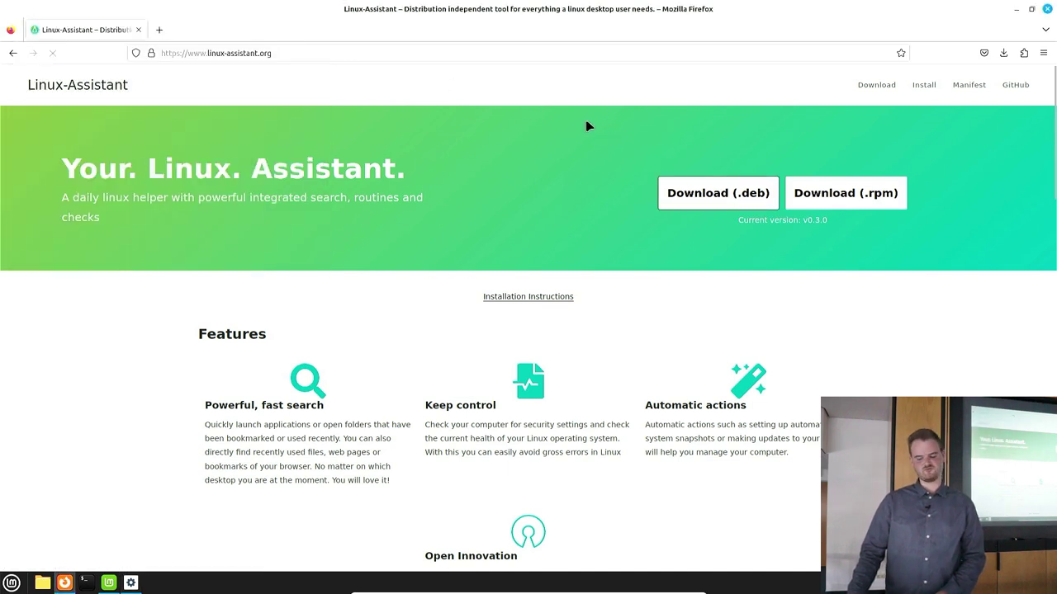
left_click(541, 151)
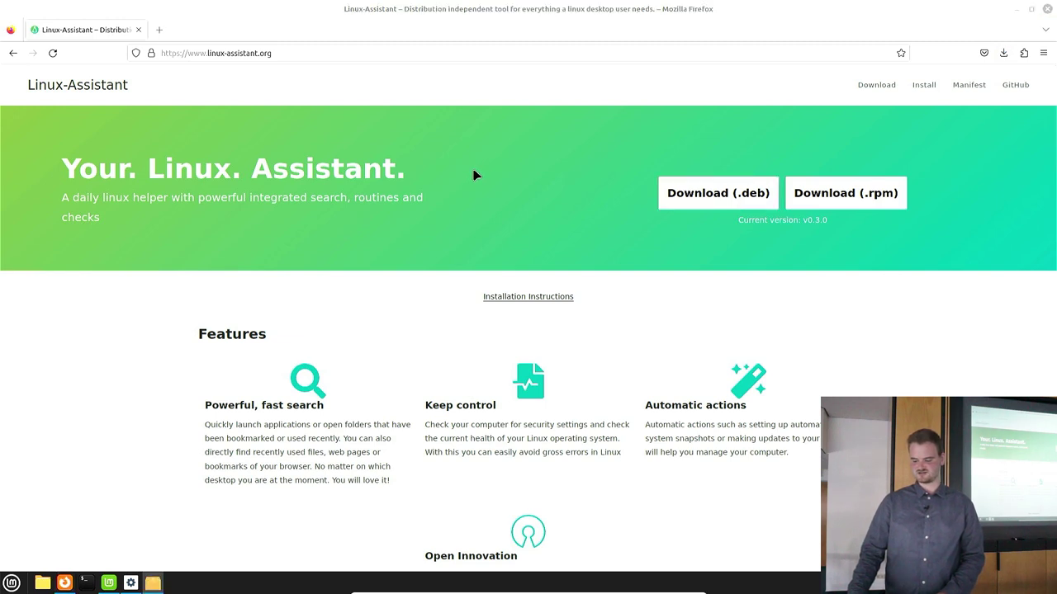
left_click(306, 89)
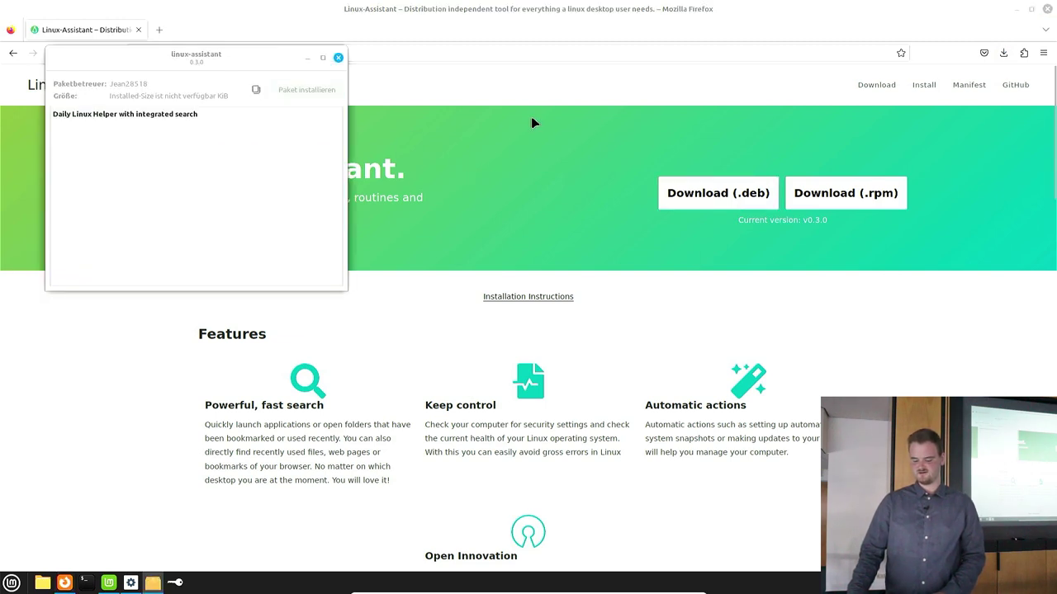
type("********")
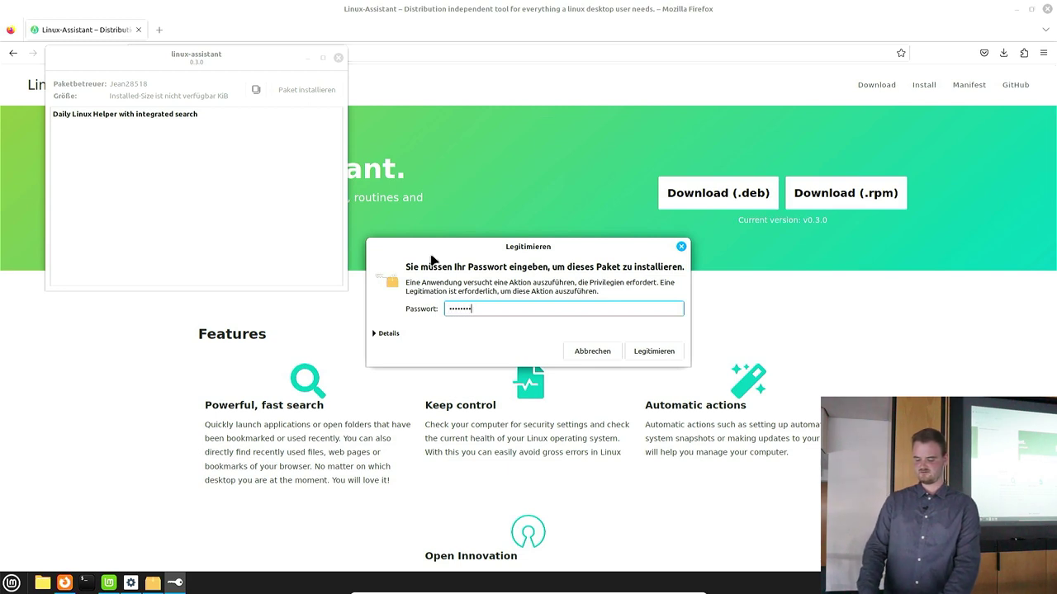
key("Return")
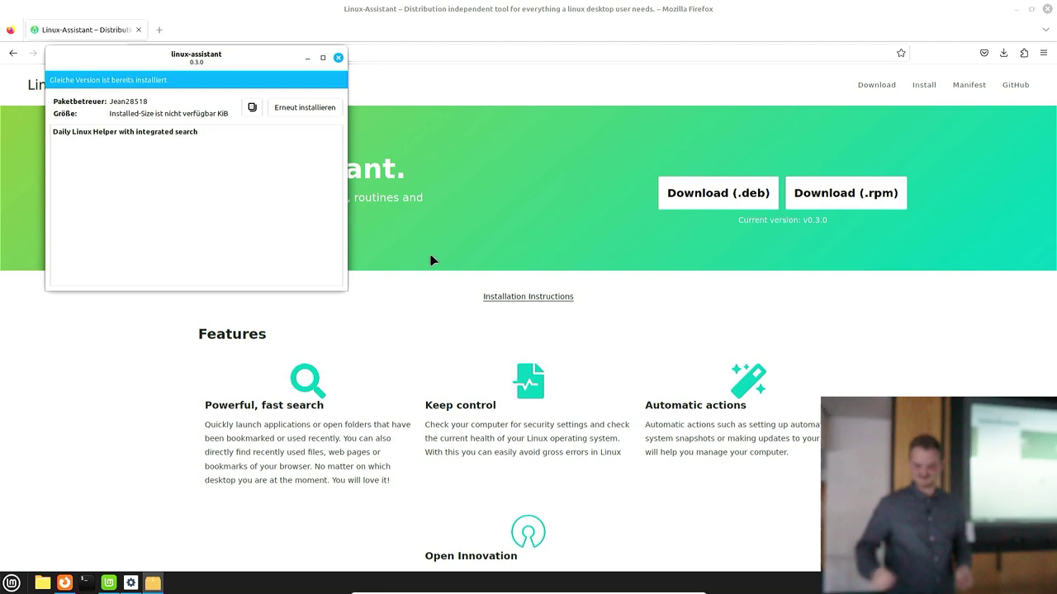
left_click(337, 58)
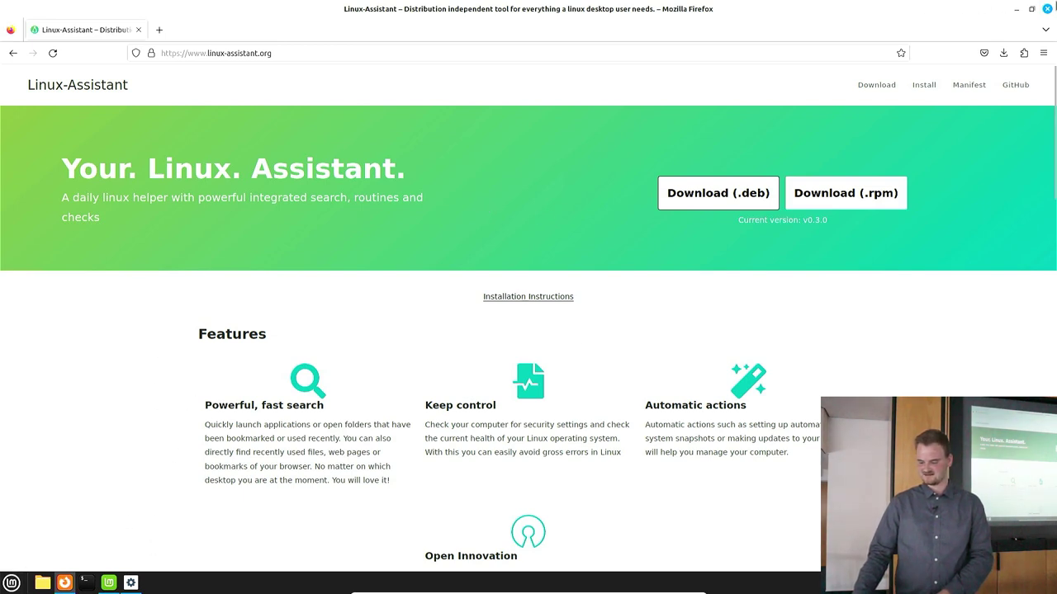
- Close Firefox and the welcome window, and force-quit the leftover linux-assistant installer window with the xkill command
left_click(1051, 9)
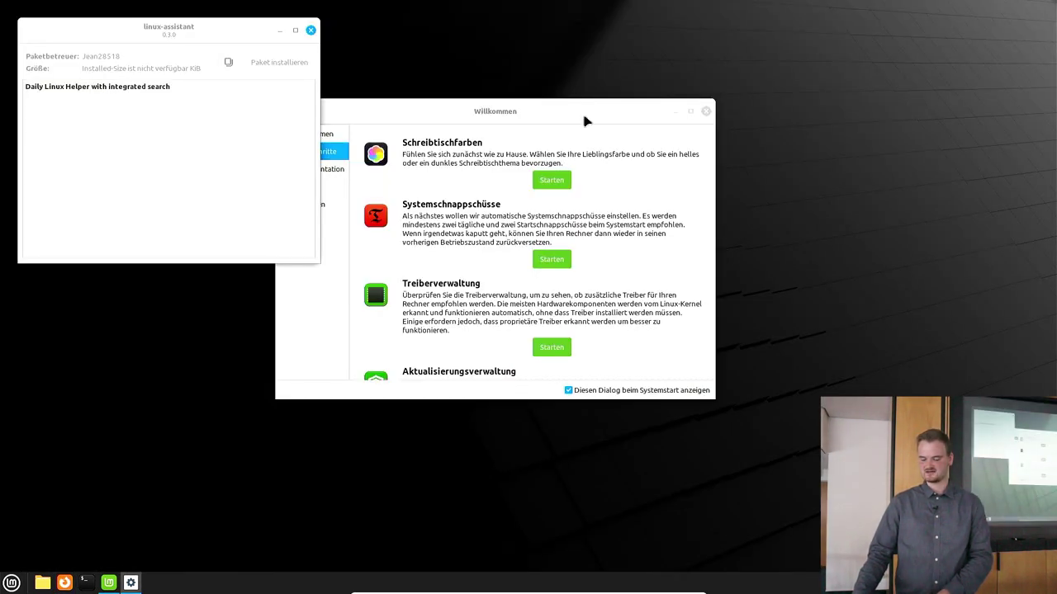
left_click(706, 111)
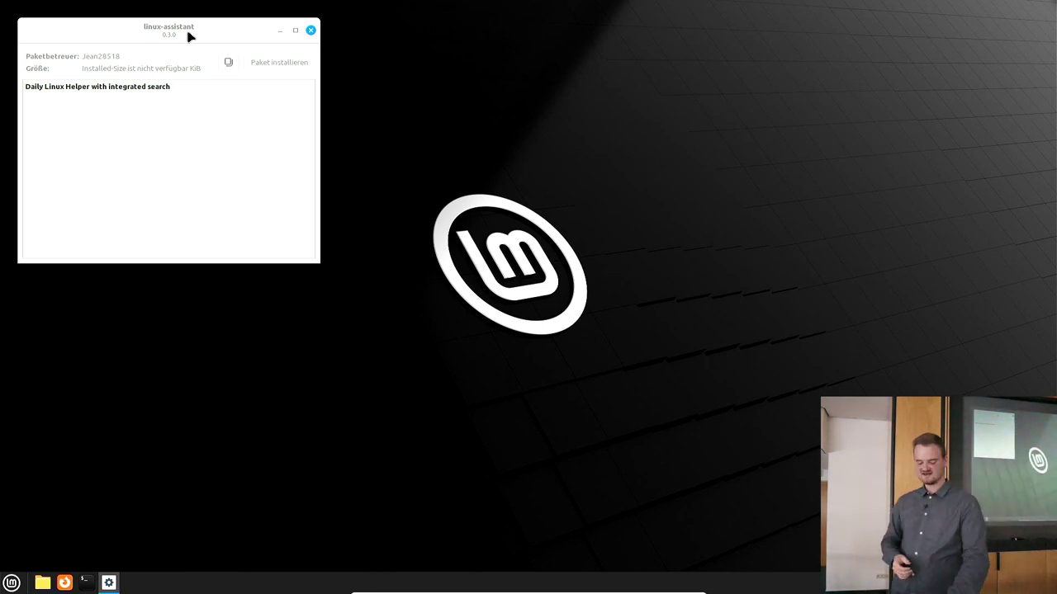
key("alt+F2")
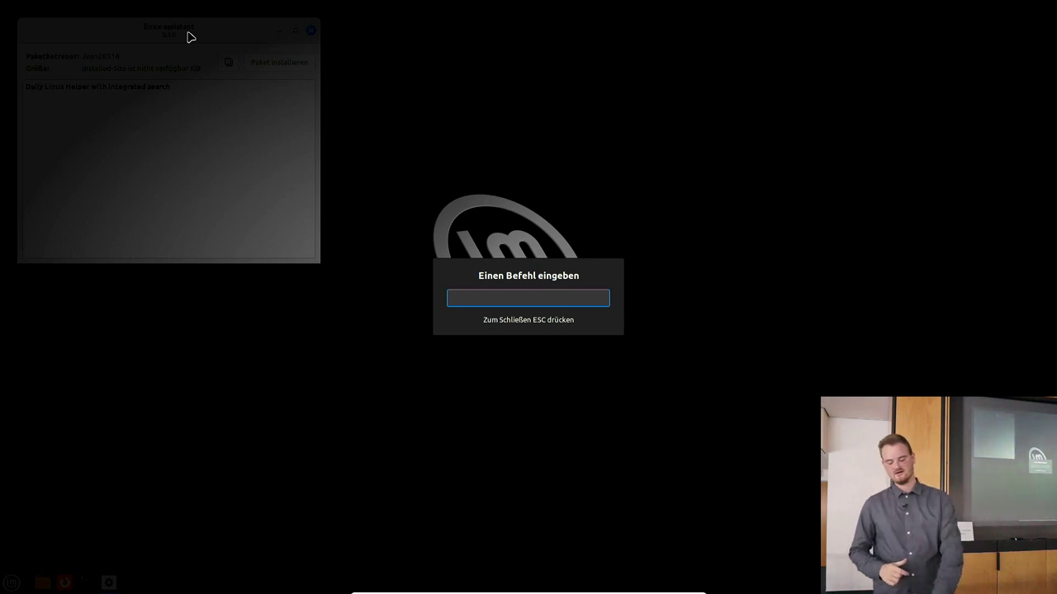
type("xkill")
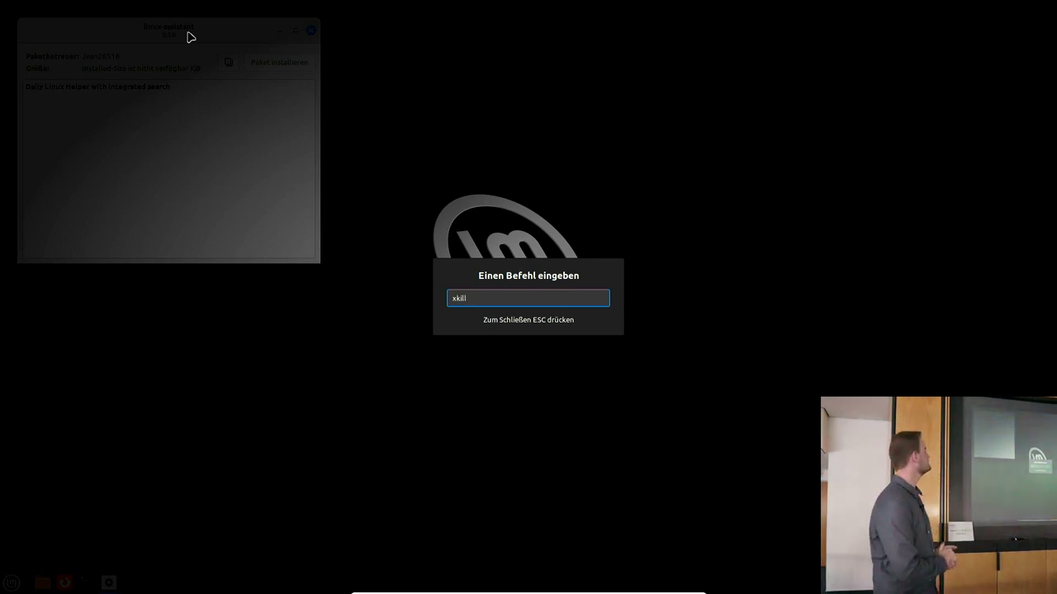
key("Return")
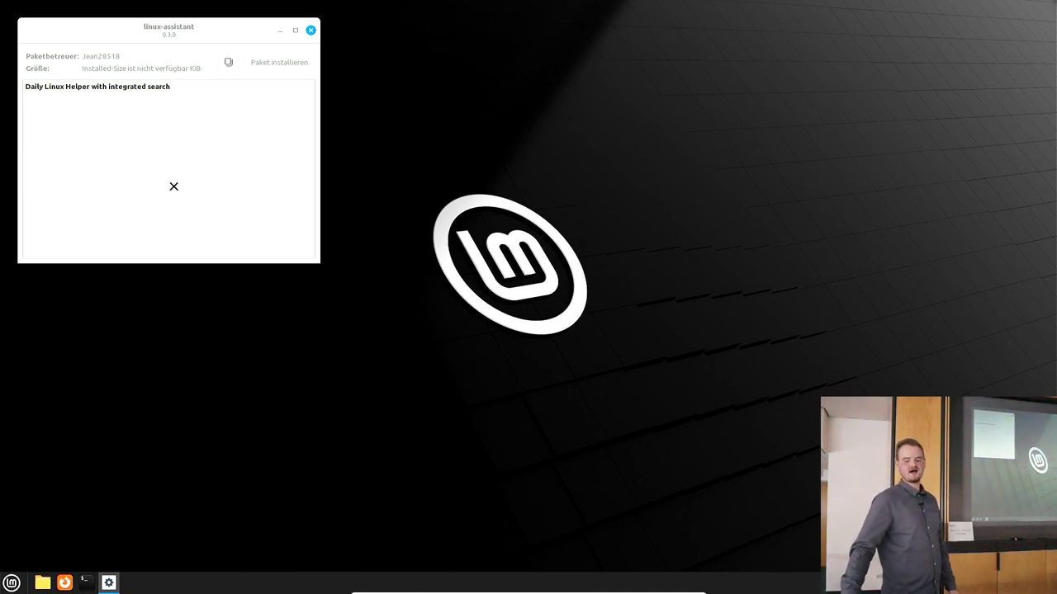
left_click(177, 169)
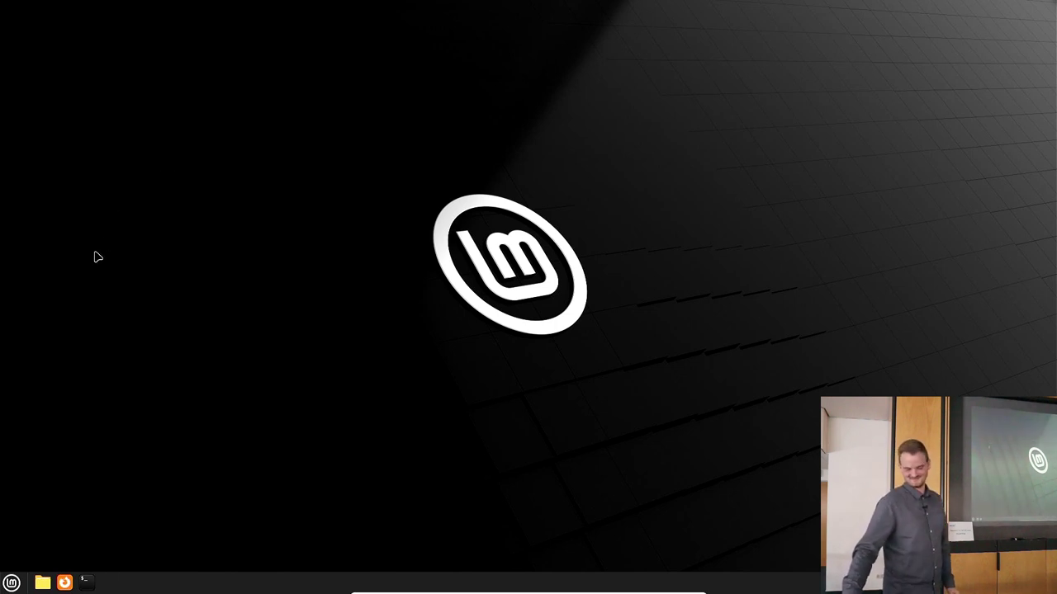
- Launch Linux-Assistant and confirm Linux Mint, Cinnamon and language de as the correctly detected system
left_click(11, 582)
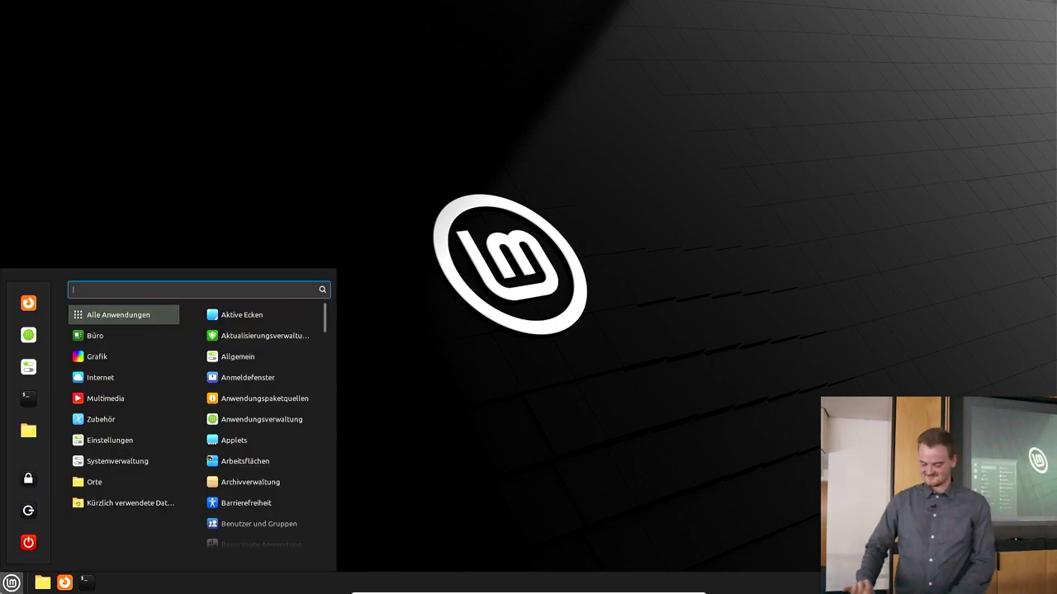
type("linu")
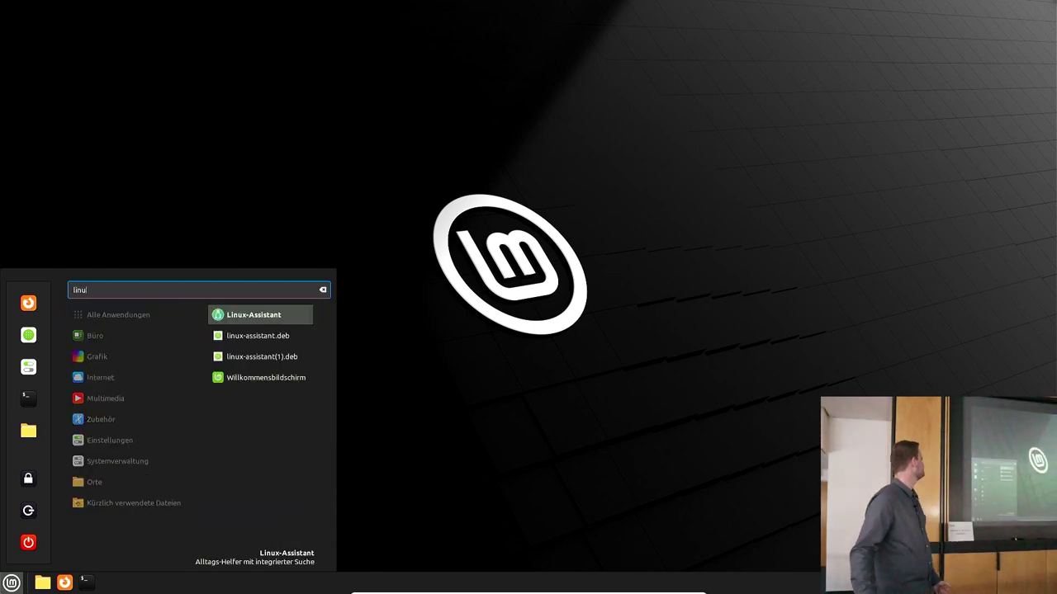
key("Return")
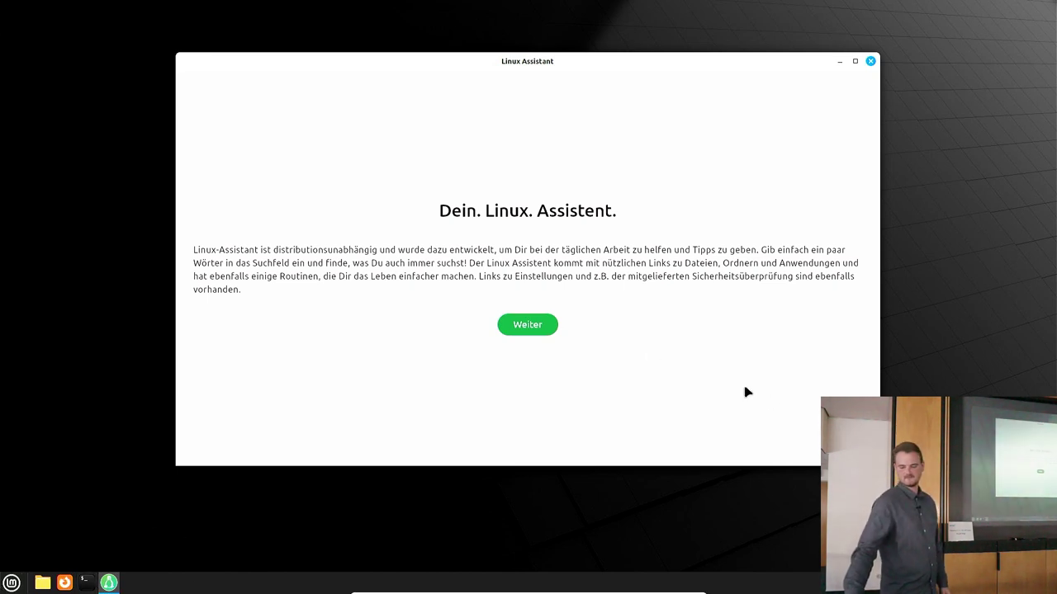
left_click(516, 325)
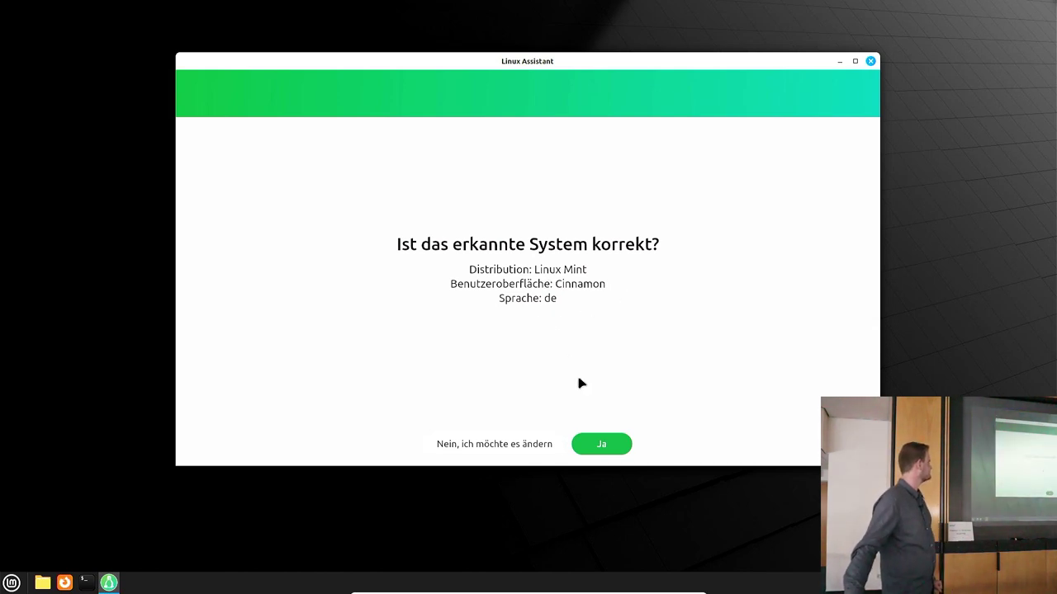
left_click(603, 446)
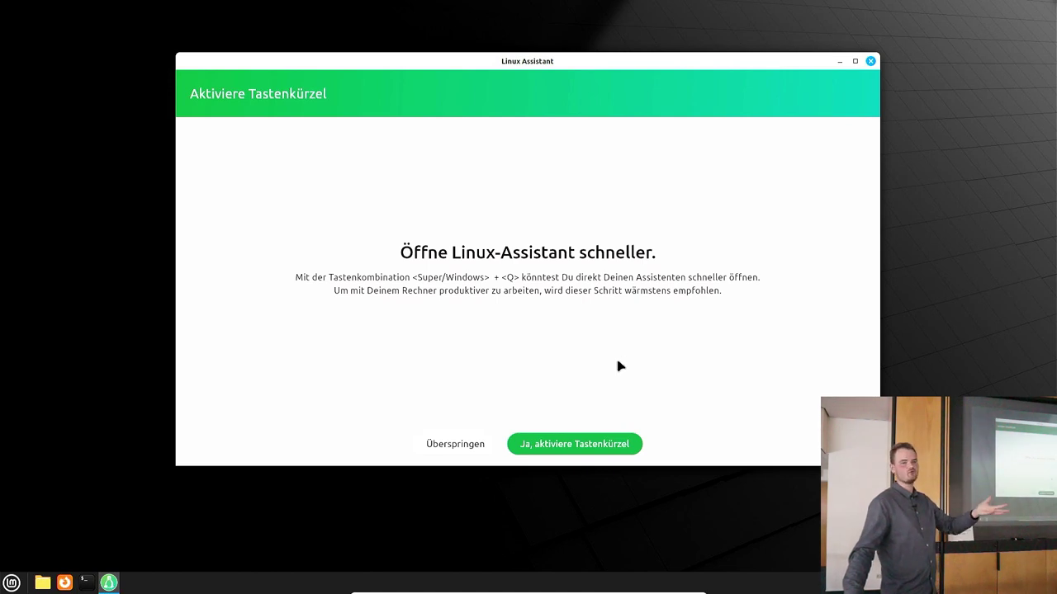
- Activate the Super/Windows + Q shortcut for opening Linux-Assistant and start the computer setup routine
left_click(598, 444)
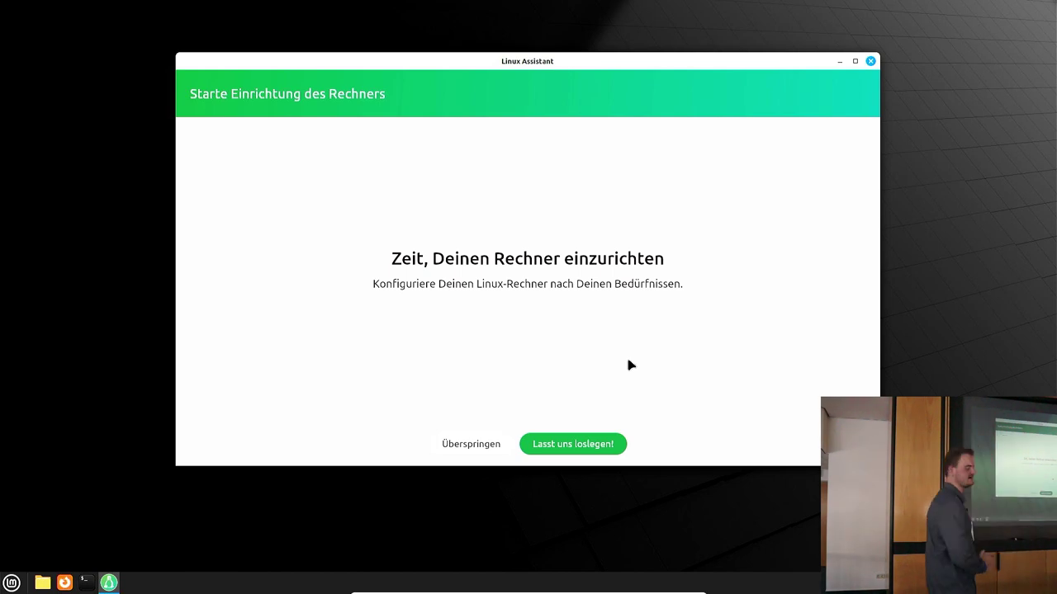
left_click(586, 446)
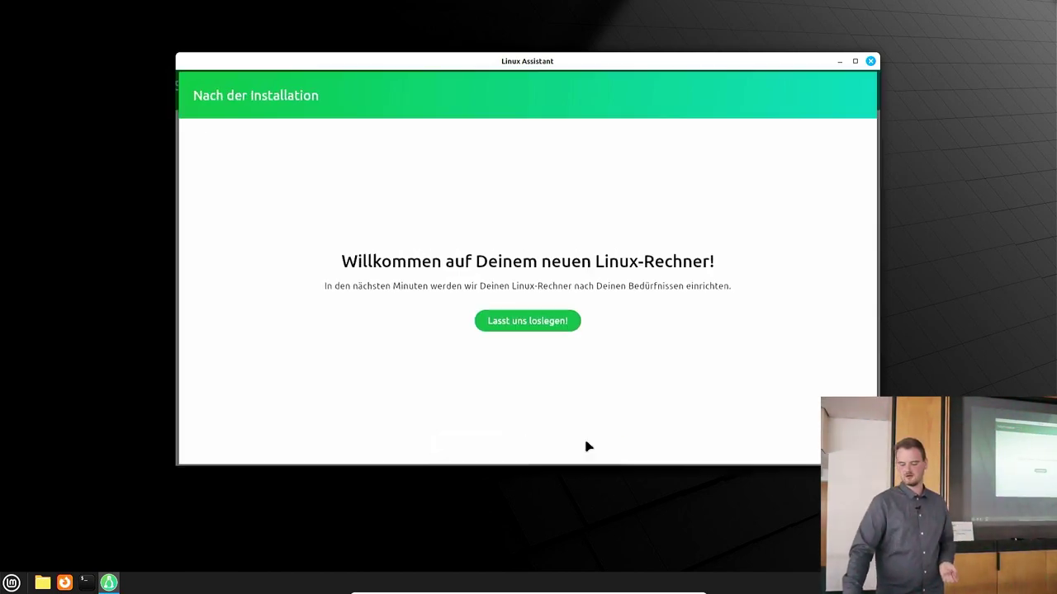
left_click(551, 324)
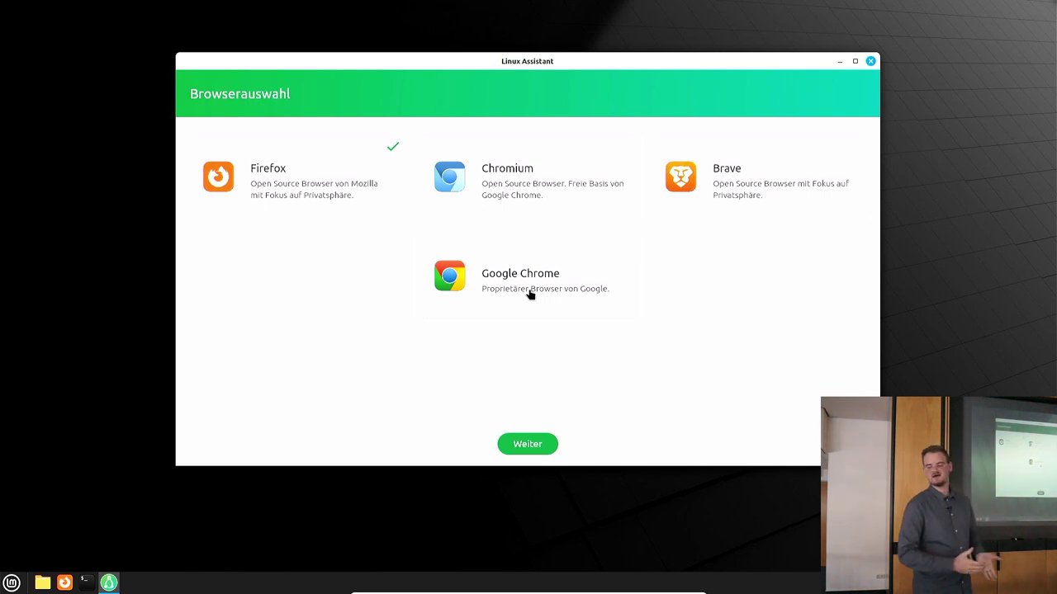
- Add Chromium to the browser selection, keeping Libre Office as the office software and Thunderbird as the communication software
left_click(544, 182)
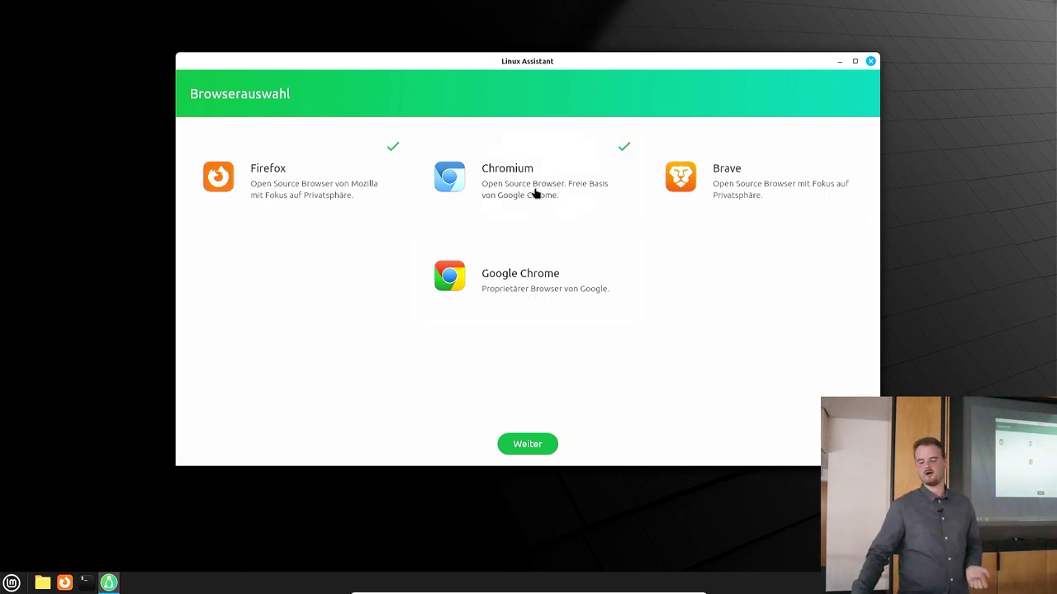
left_click(531, 445)
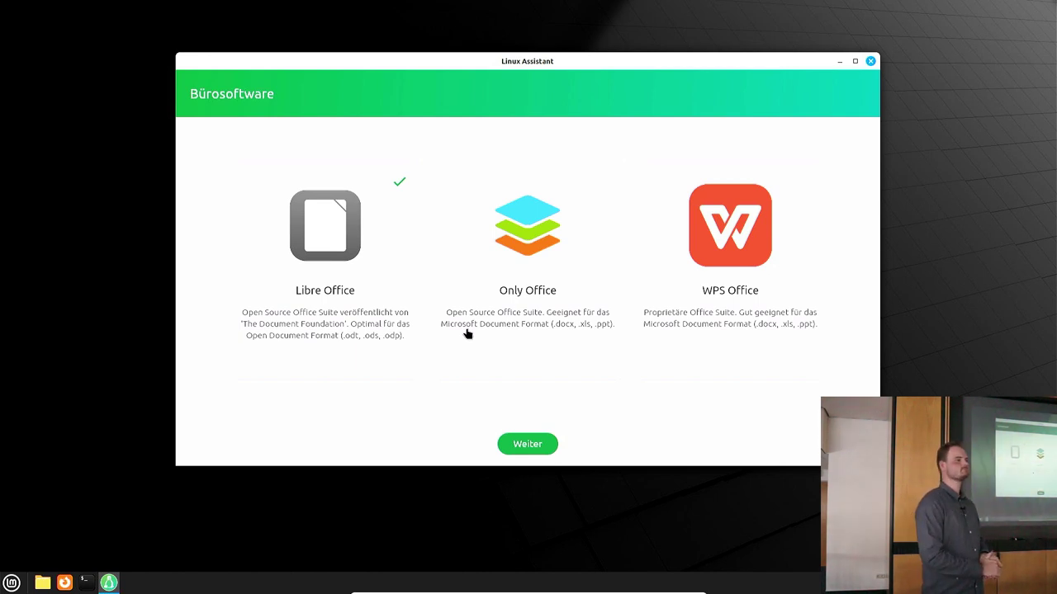
left_click(360, 332)
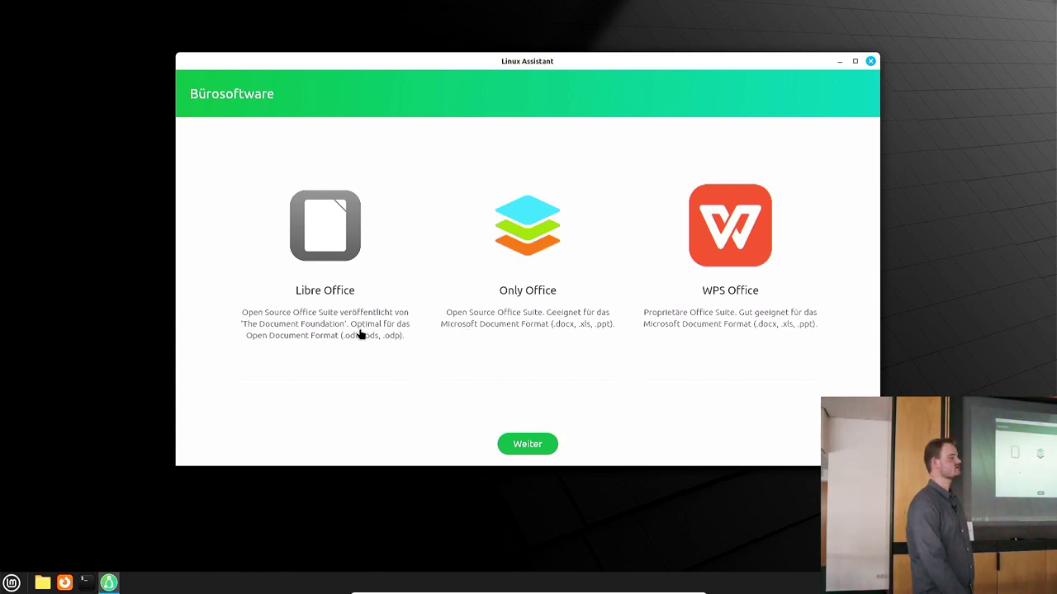
left_click(360, 334)
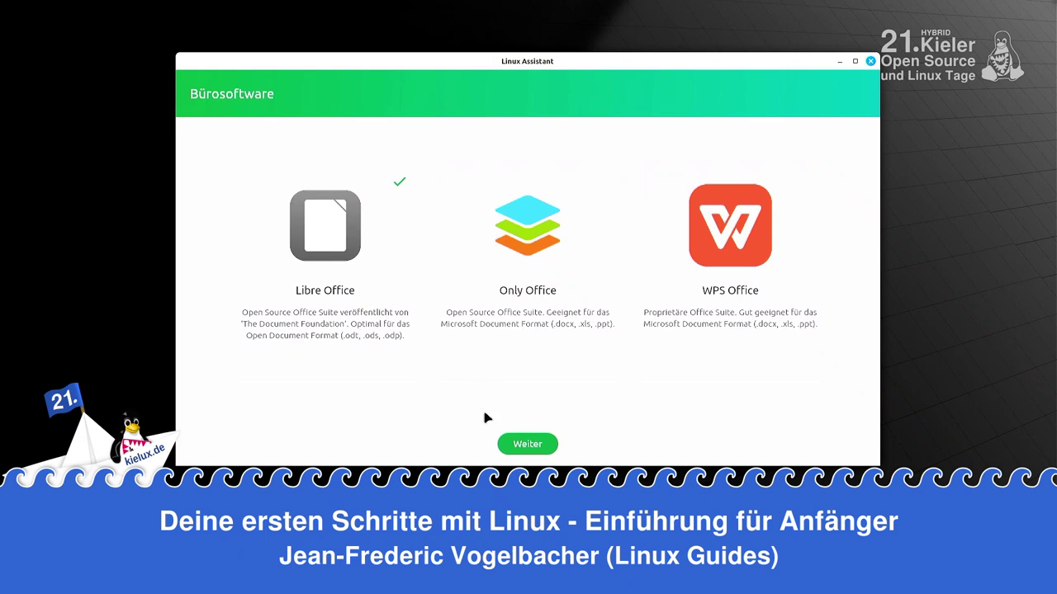
left_click(527, 446)
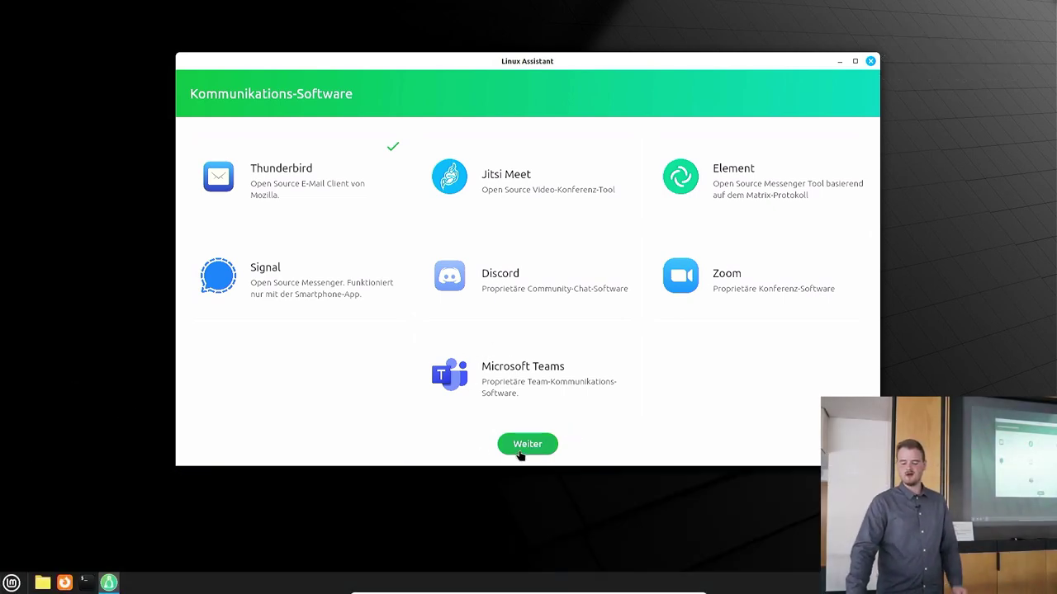
left_click(529, 451)
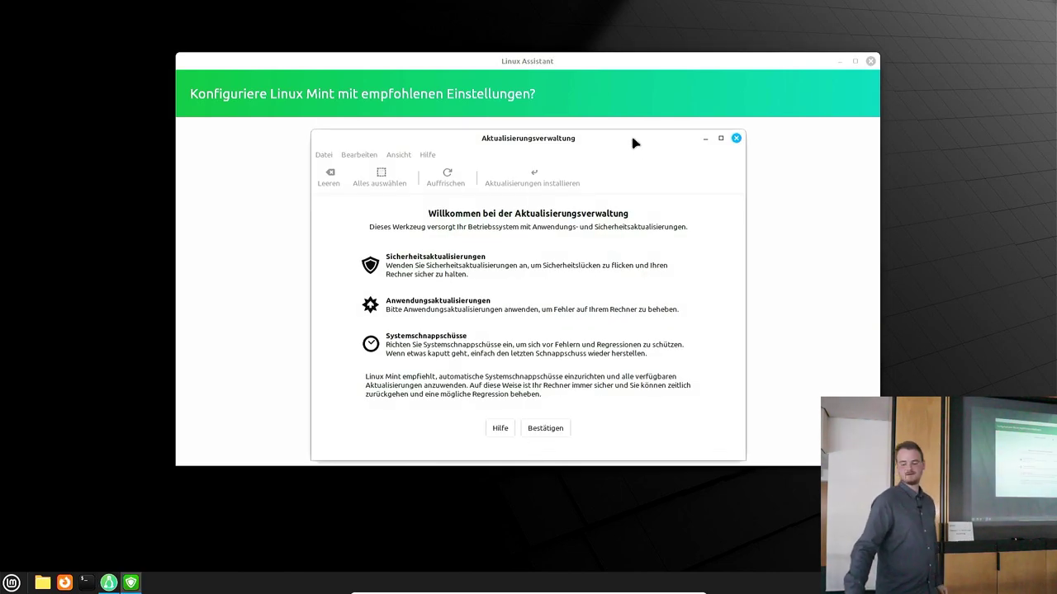
- Confirm the welcome page of the Aktualisierungsverwaltung and choose Automatische Konfiguration for Linux Mint's recommended settings
left_click_drag(632, 137, 667, 150)
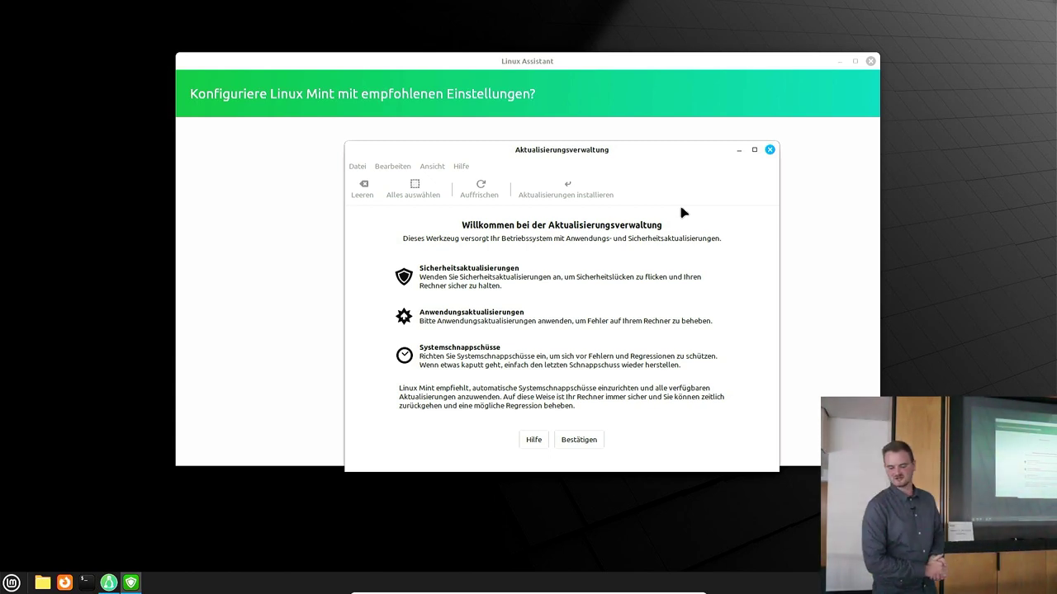
left_click(587, 440)
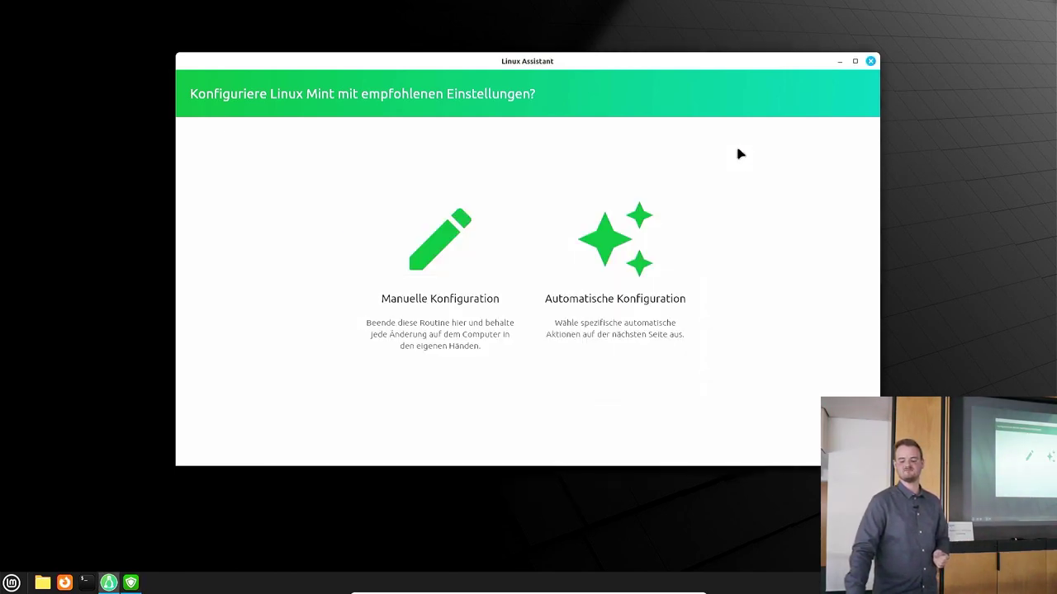
left_click(616, 288)
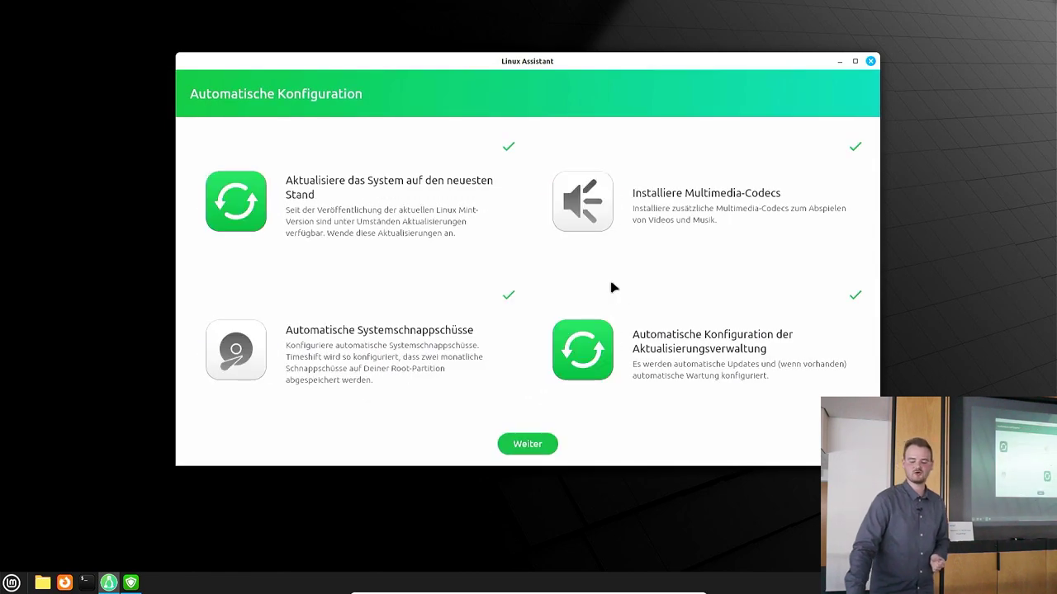